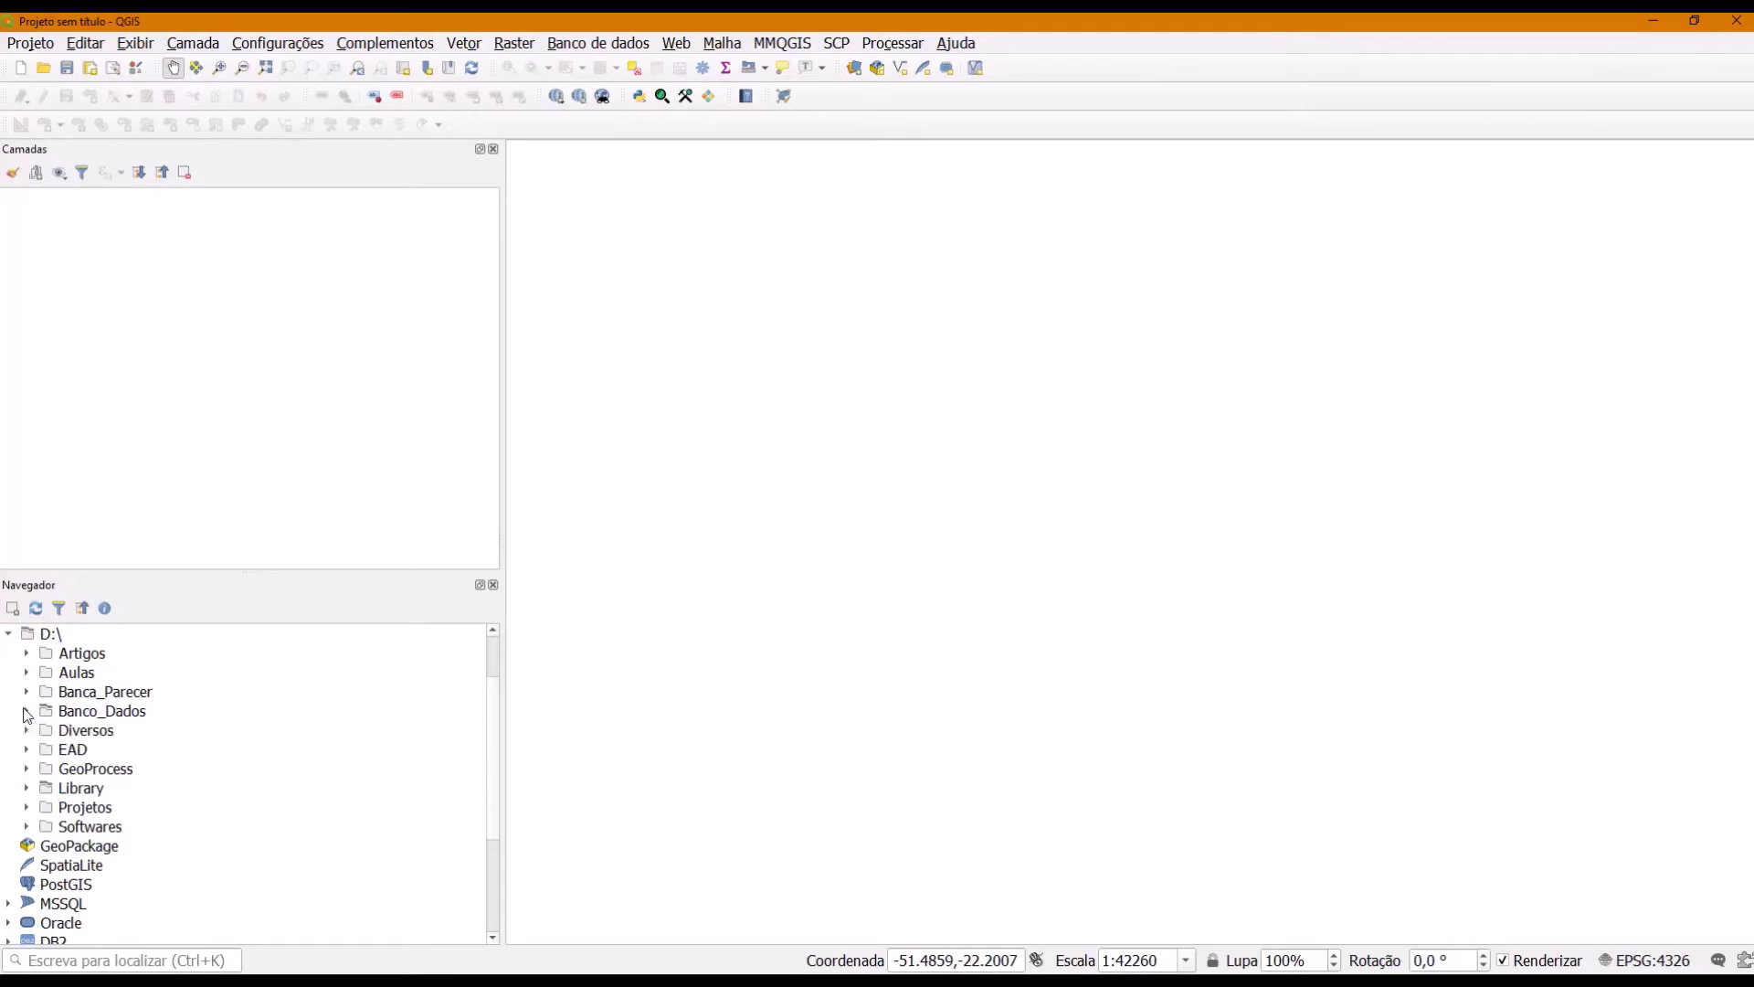
Step: Add the raster mds_pp.tif from D:\Banco_Dados\process\area_estudo to the map
{"action": "left_click", "coordinate": [26, 711]}
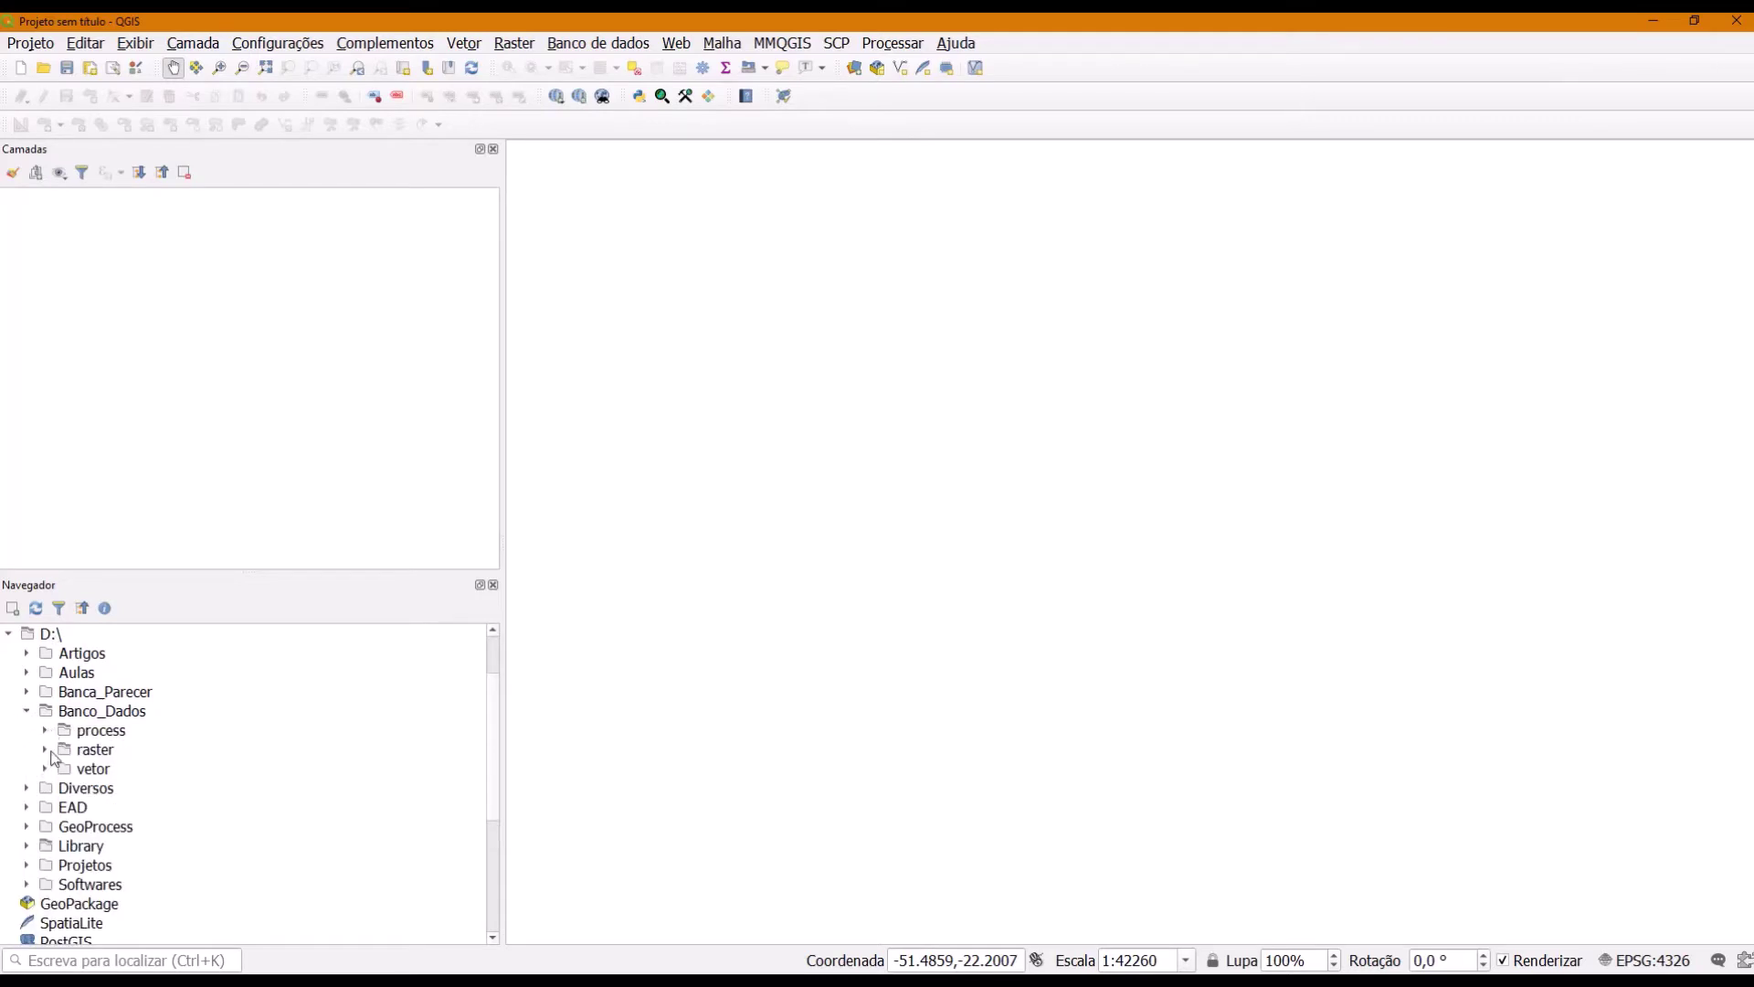
{"action": "left_click", "coordinate": [44, 749]}
{"action": "left_click", "coordinate": [44, 749]}
{"action": "left_click", "coordinate": [44, 730]}
{"action": "left_click", "coordinate": [63, 749]}
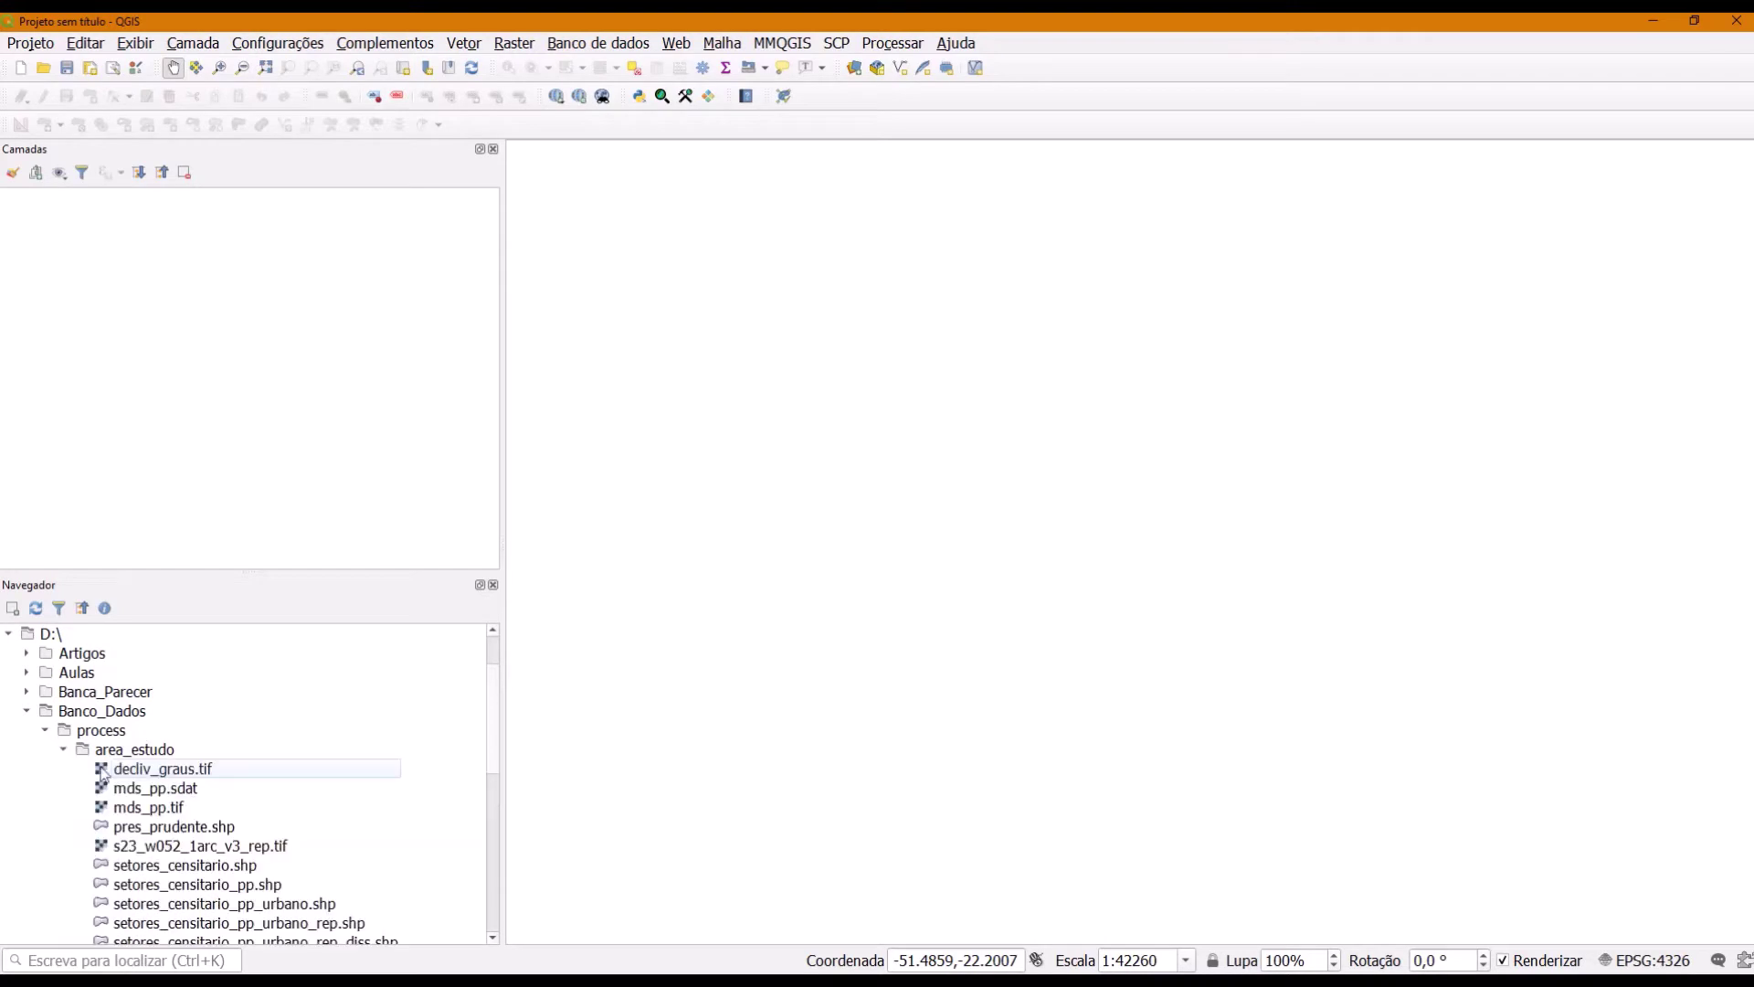
{"action": "left_click", "coordinate": [133, 808]}
{"action": "left_click_drag", "start_coordinate": [148, 808], "coordinate": [819, 464]}
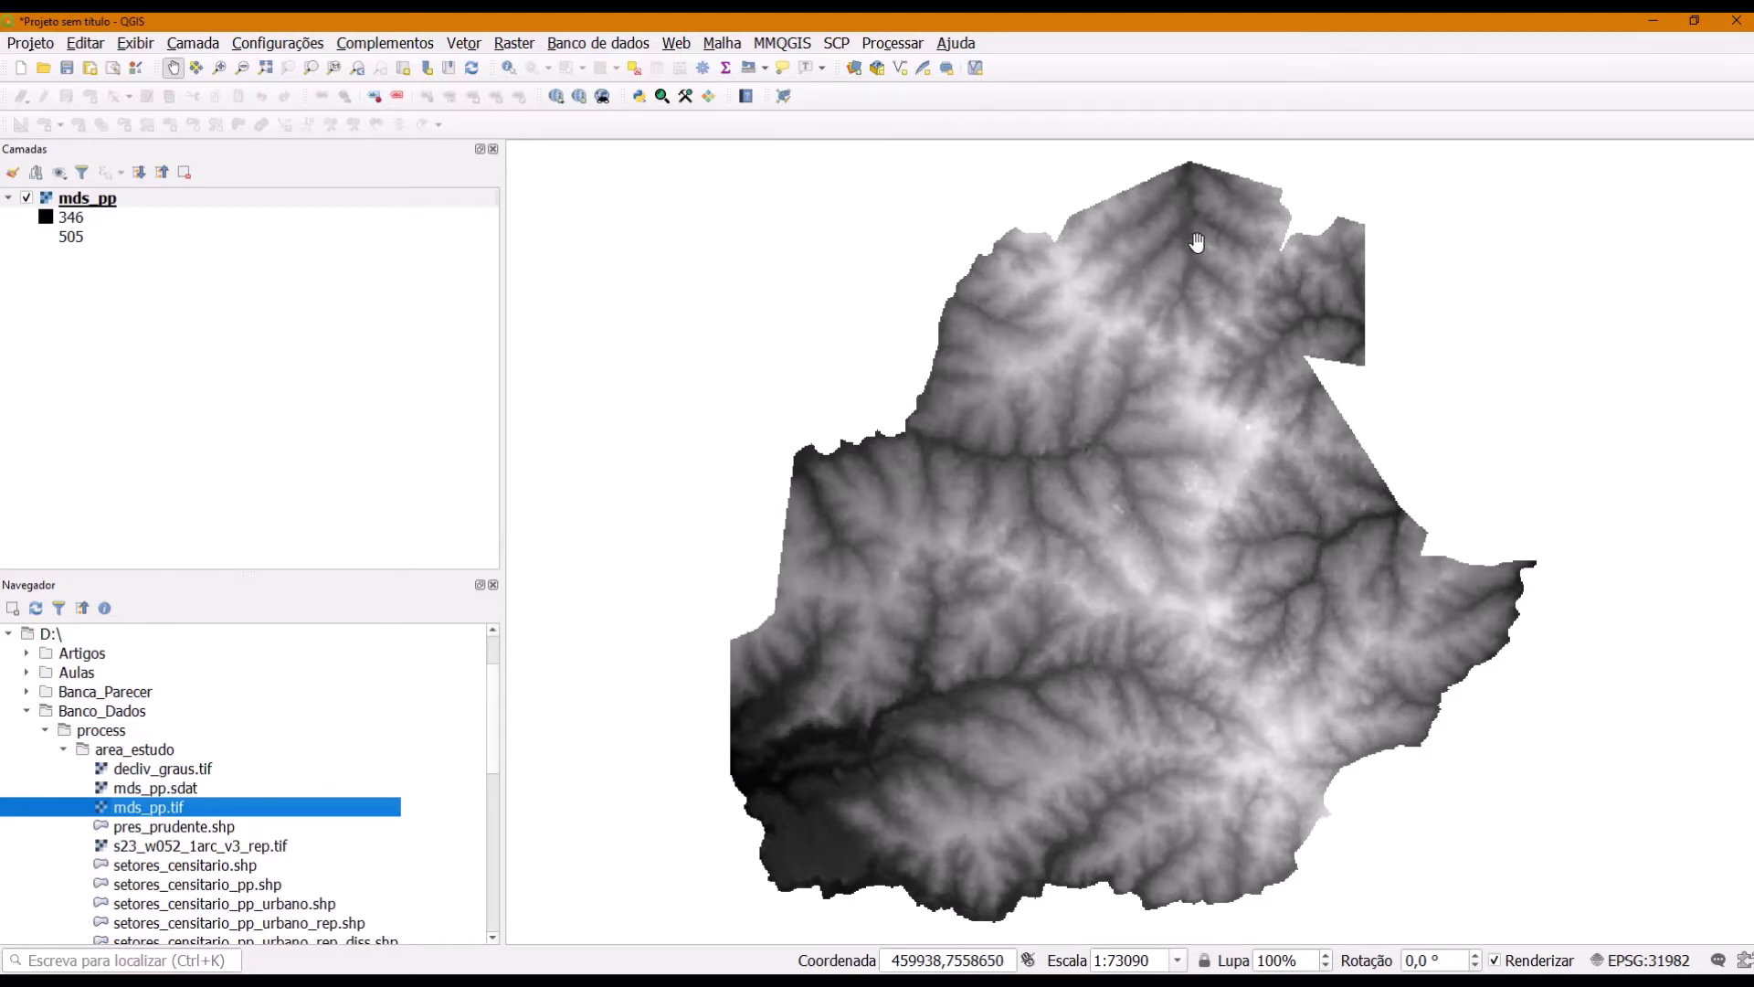
Step: Set up the Aspecto raster analysis for mds_pp, returning 0 for flat areas instead of -9999
{"action": "left_click", "coordinate": [519, 46]}
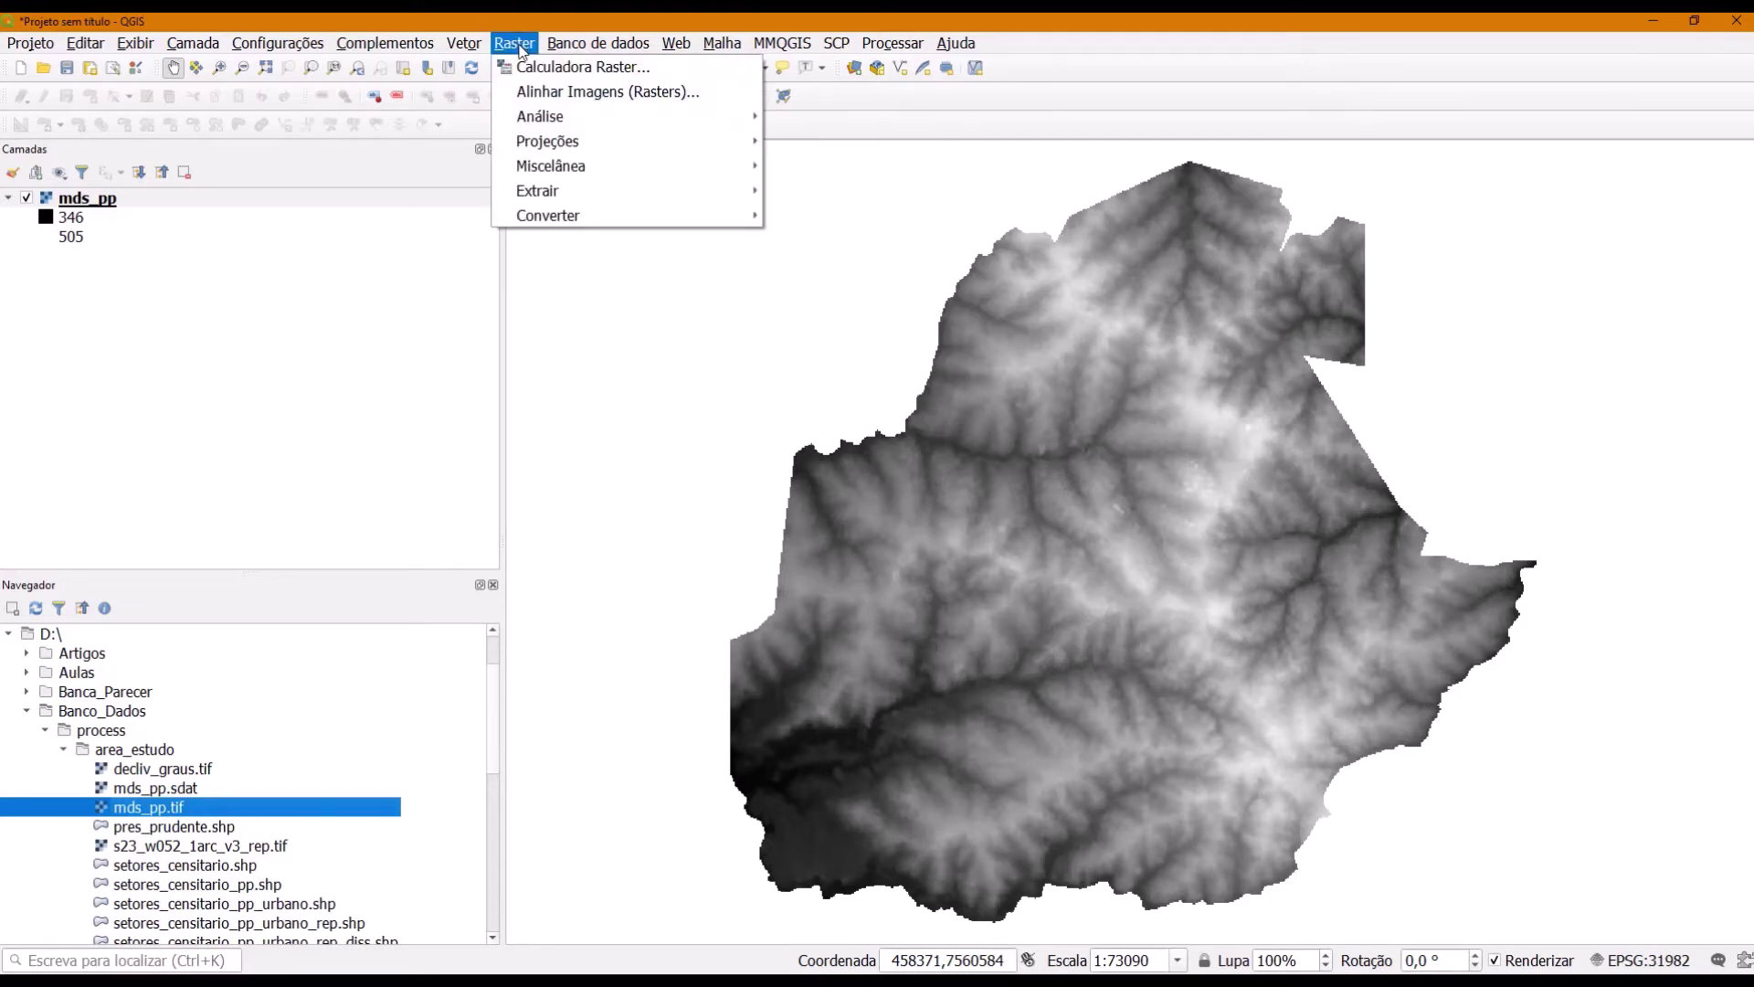
{"action": "mouse_move", "coordinate": [740, 116]}
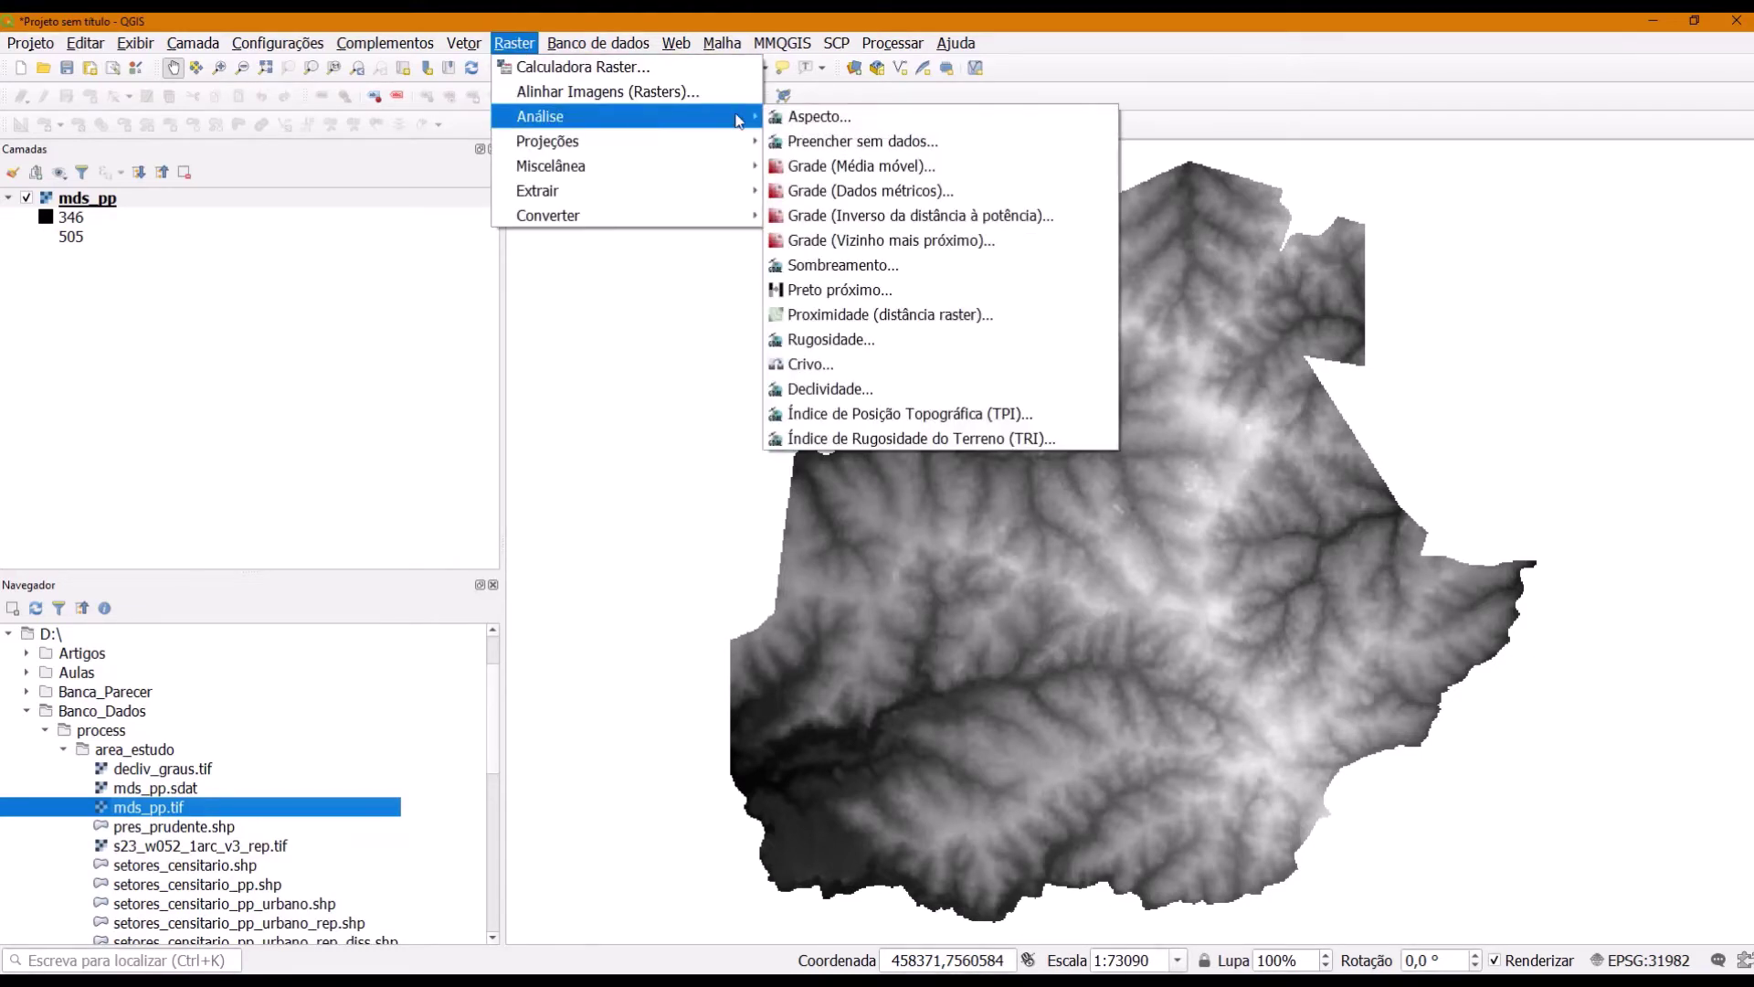
{"action": "left_click", "coordinate": [926, 117]}
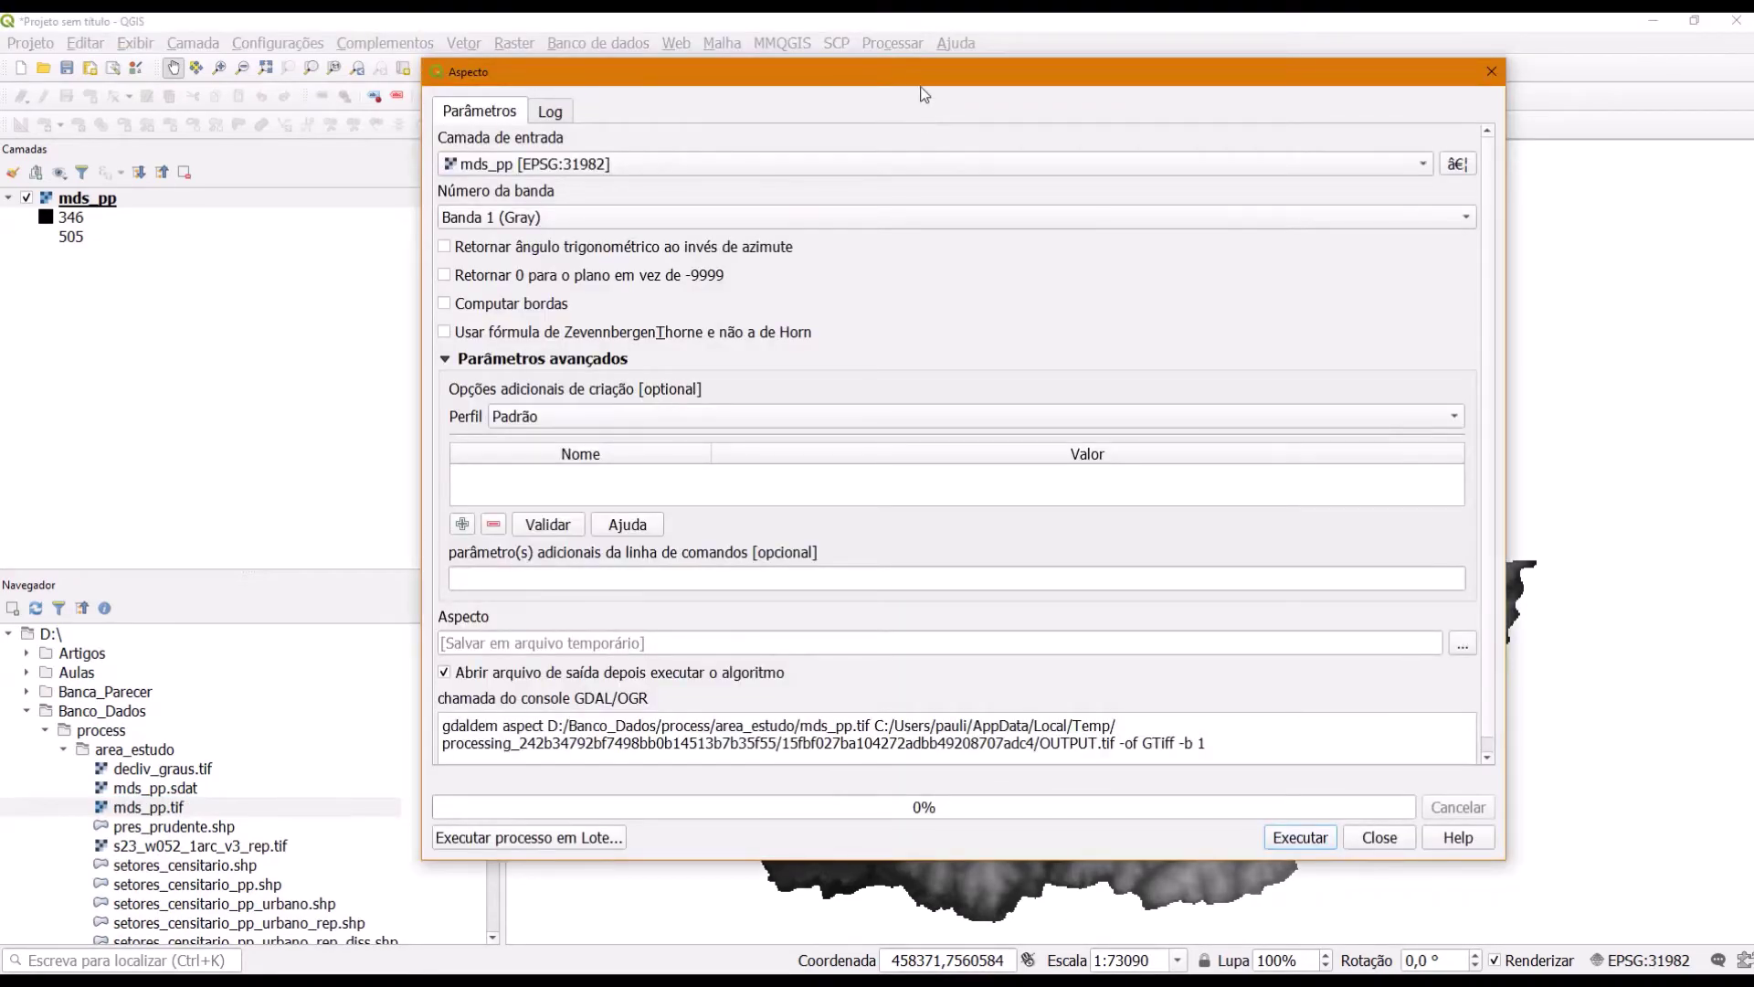
{"action": "left_click_drag", "start_coordinate": [1009, 65], "coordinate": [848, 40]}
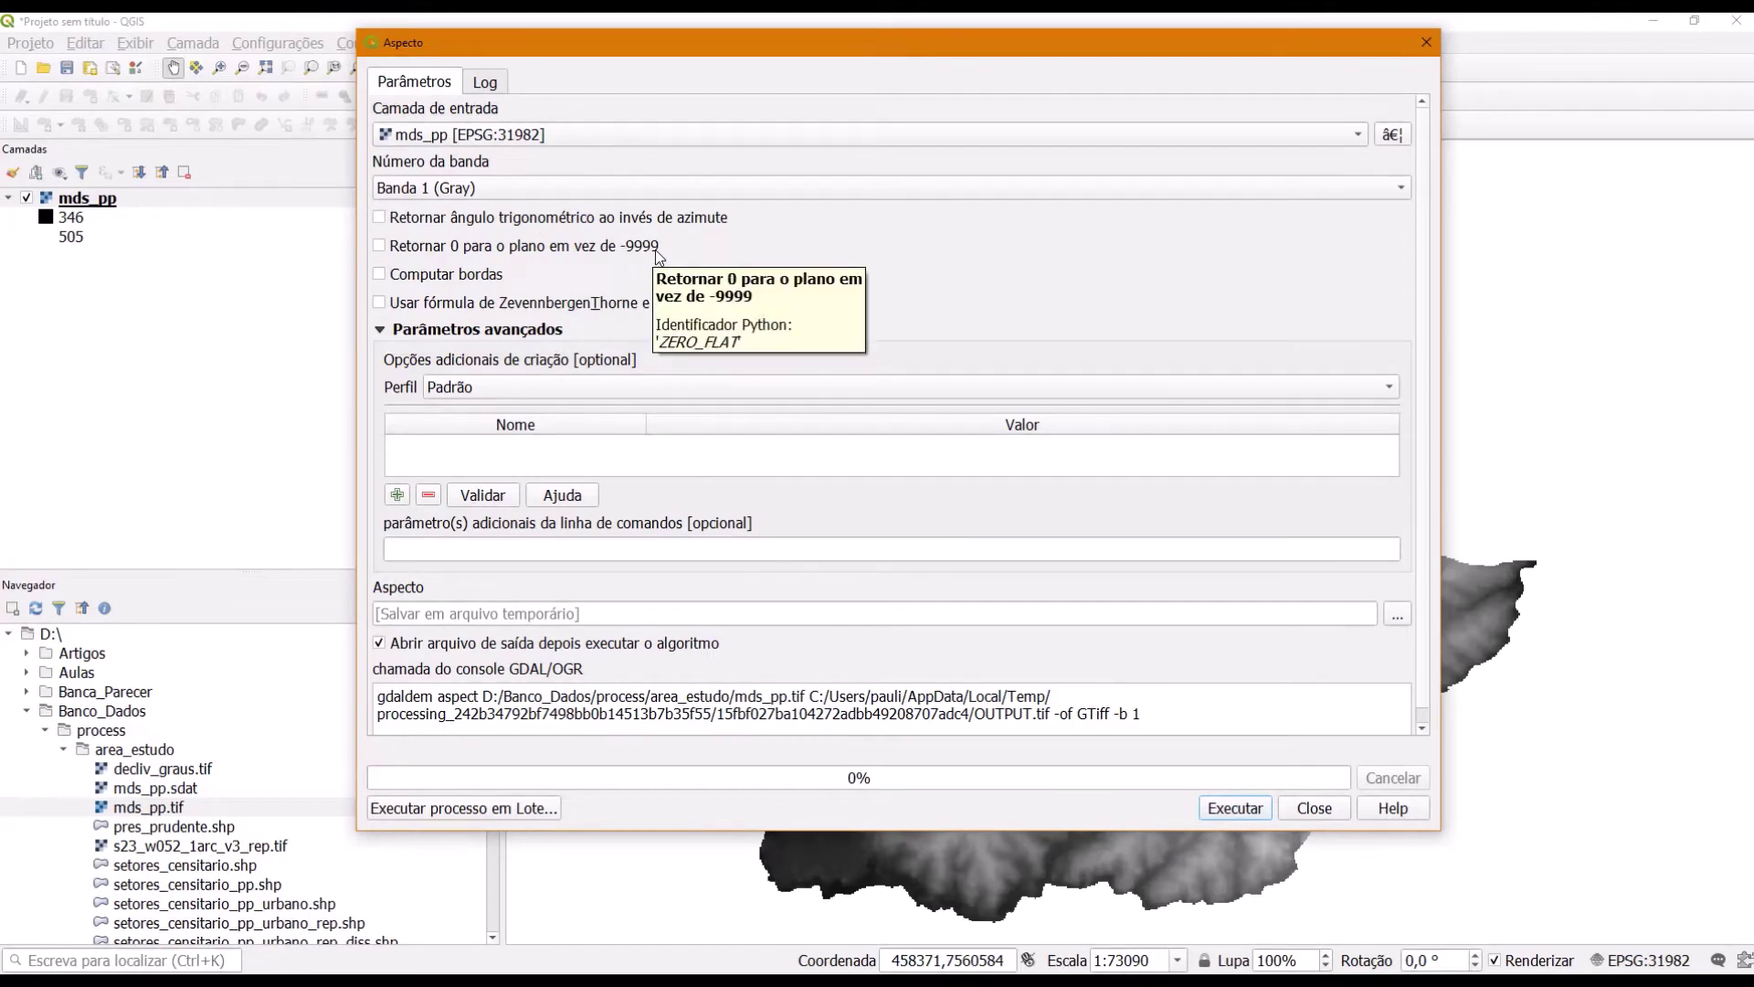
{"action": "left_click", "coordinate": [380, 245]}
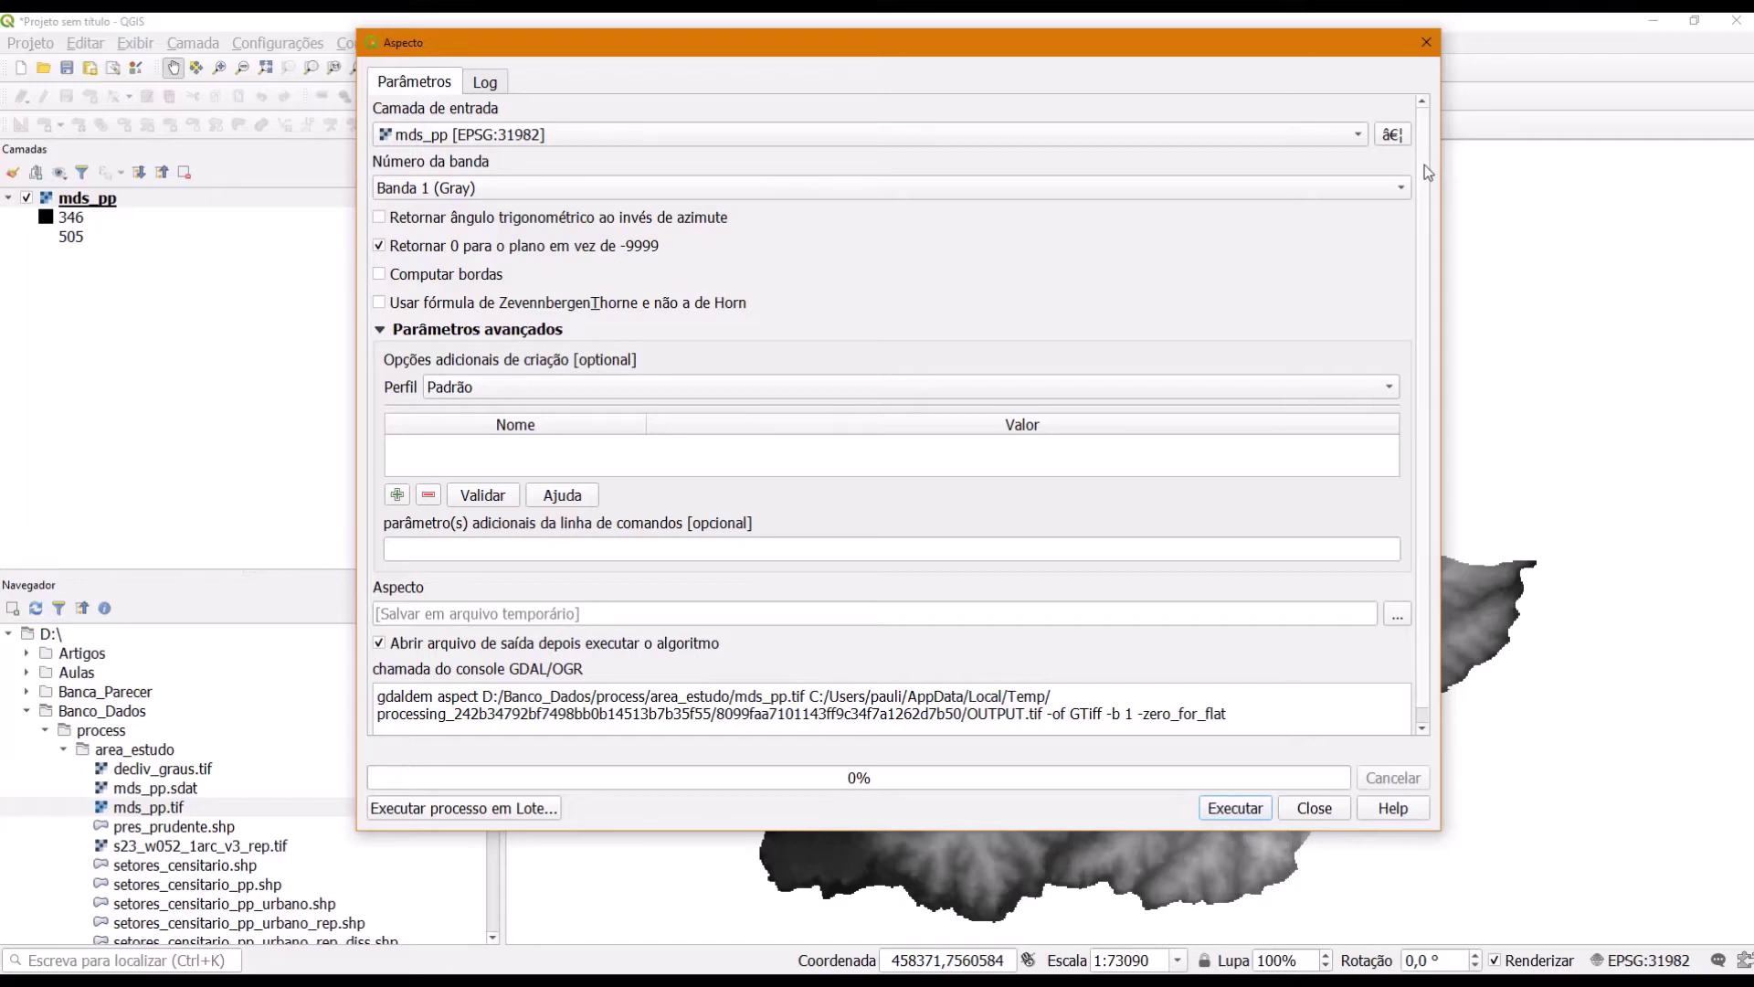
Step: Set the aspect output file to orientacao_vertente in area_estudo without opening it after execution, and run the algorithm
{"action": "scroll", "coordinate": [1426, 166], "scroll_direction": "down", "scroll_amount": 1}
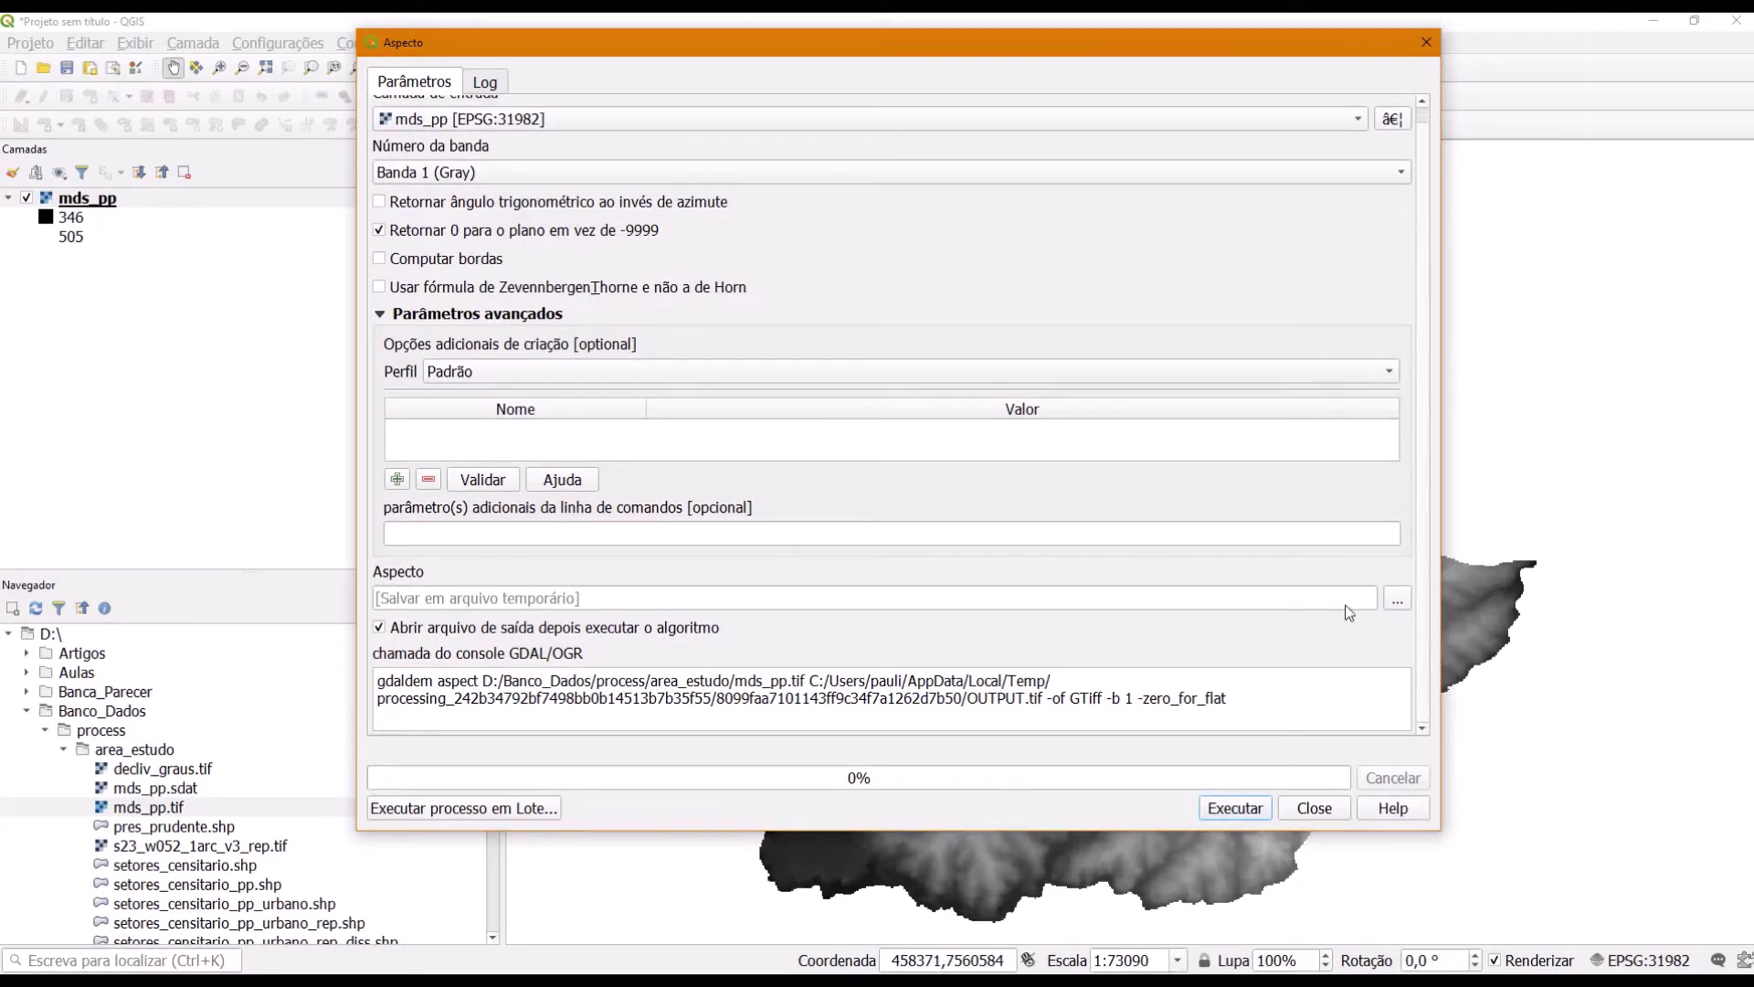
{"action": "left_click", "coordinate": [1397, 599]}
{"action": "left_click", "coordinate": [1444, 629]}
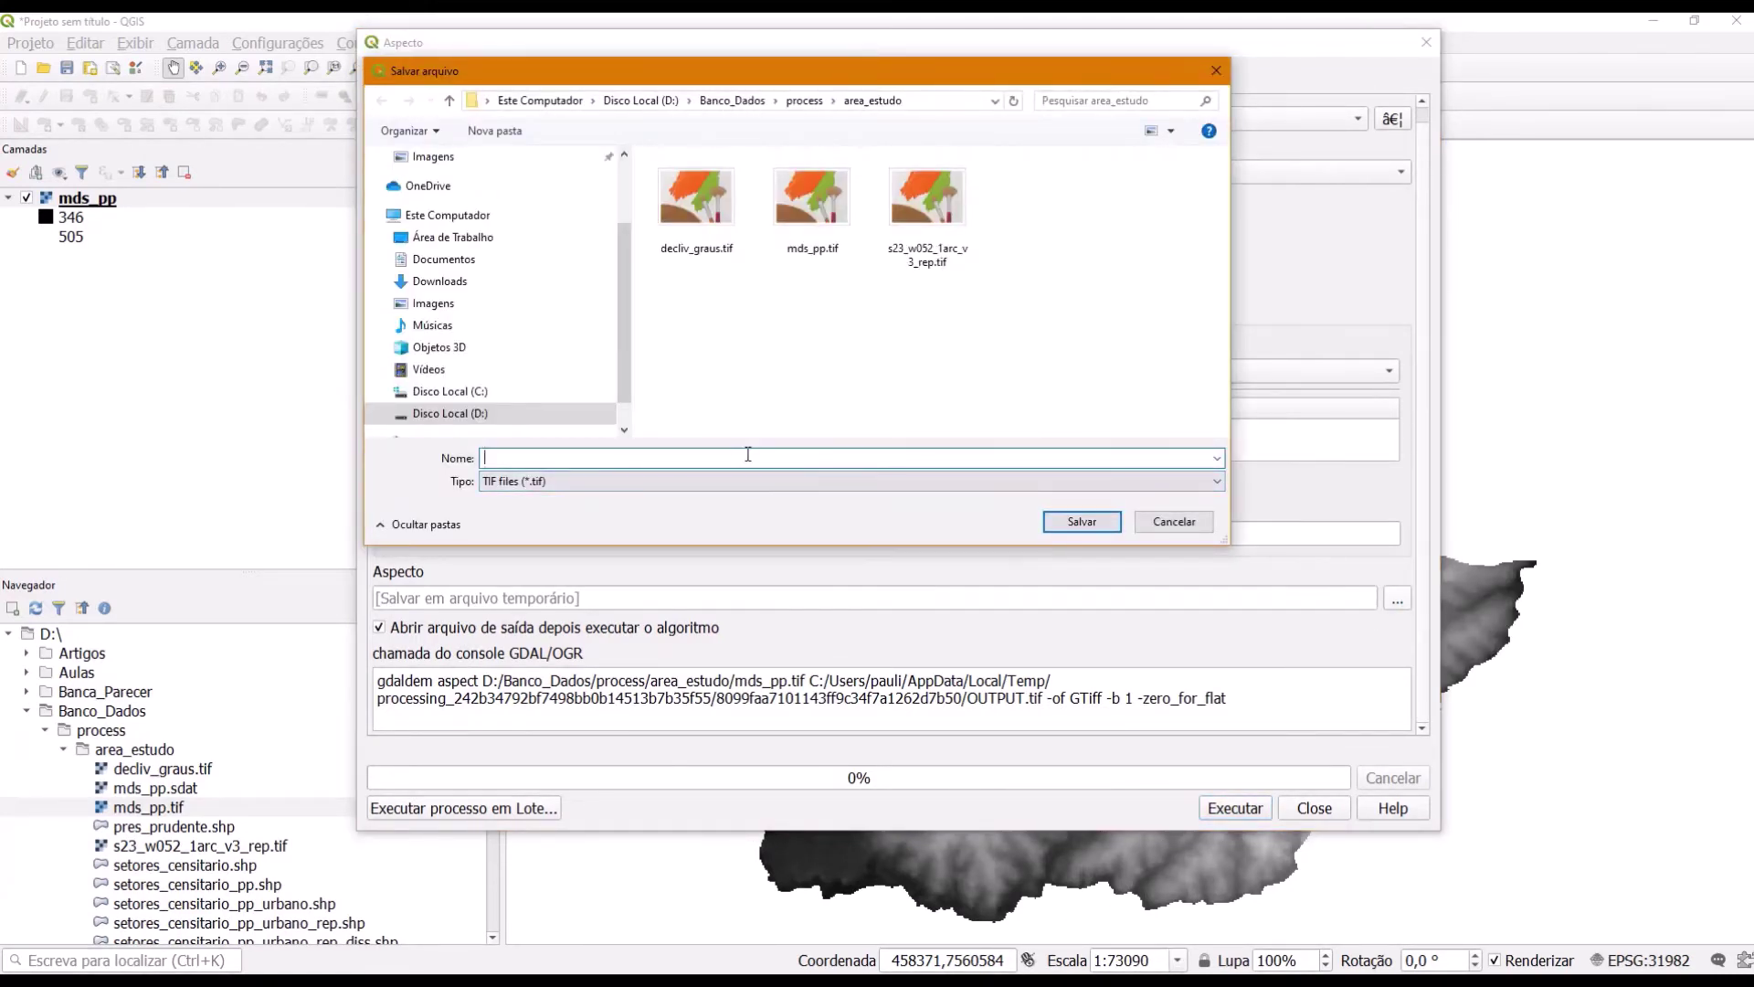
{"action": "type", "text": "orientacao_vertente"}
{"action": "left_click", "coordinate": [1084, 522]}
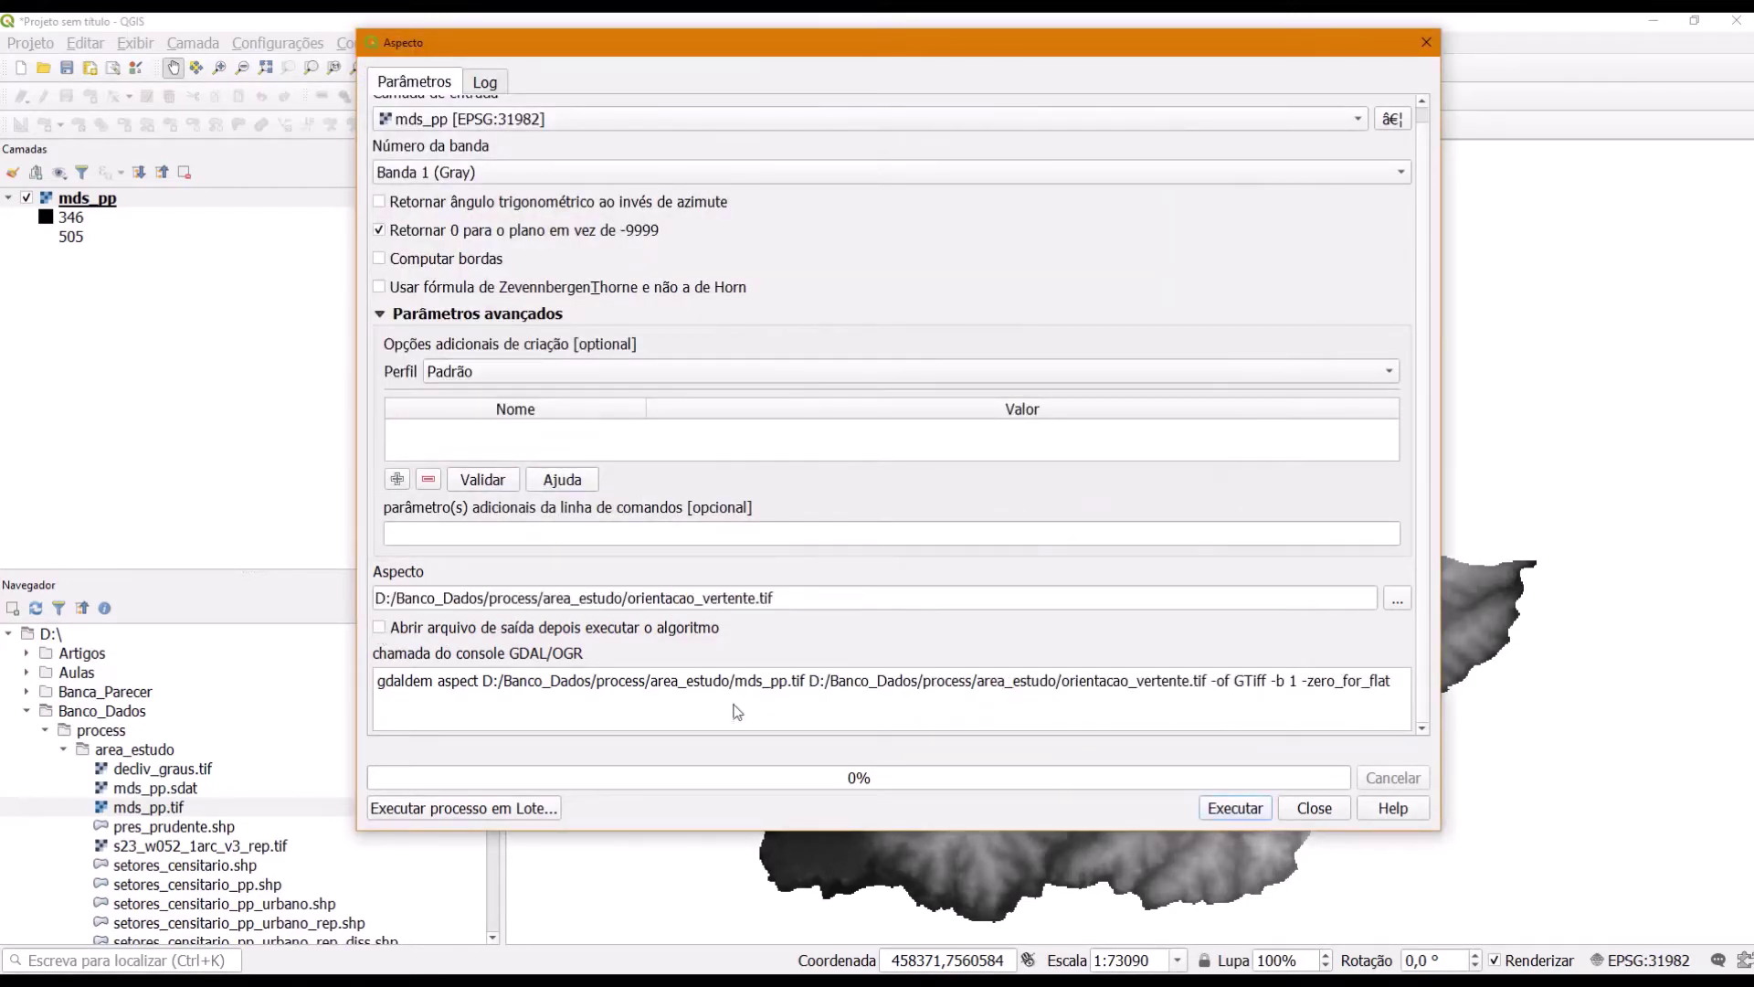
{"action": "left_click", "coordinate": [1236, 807]}
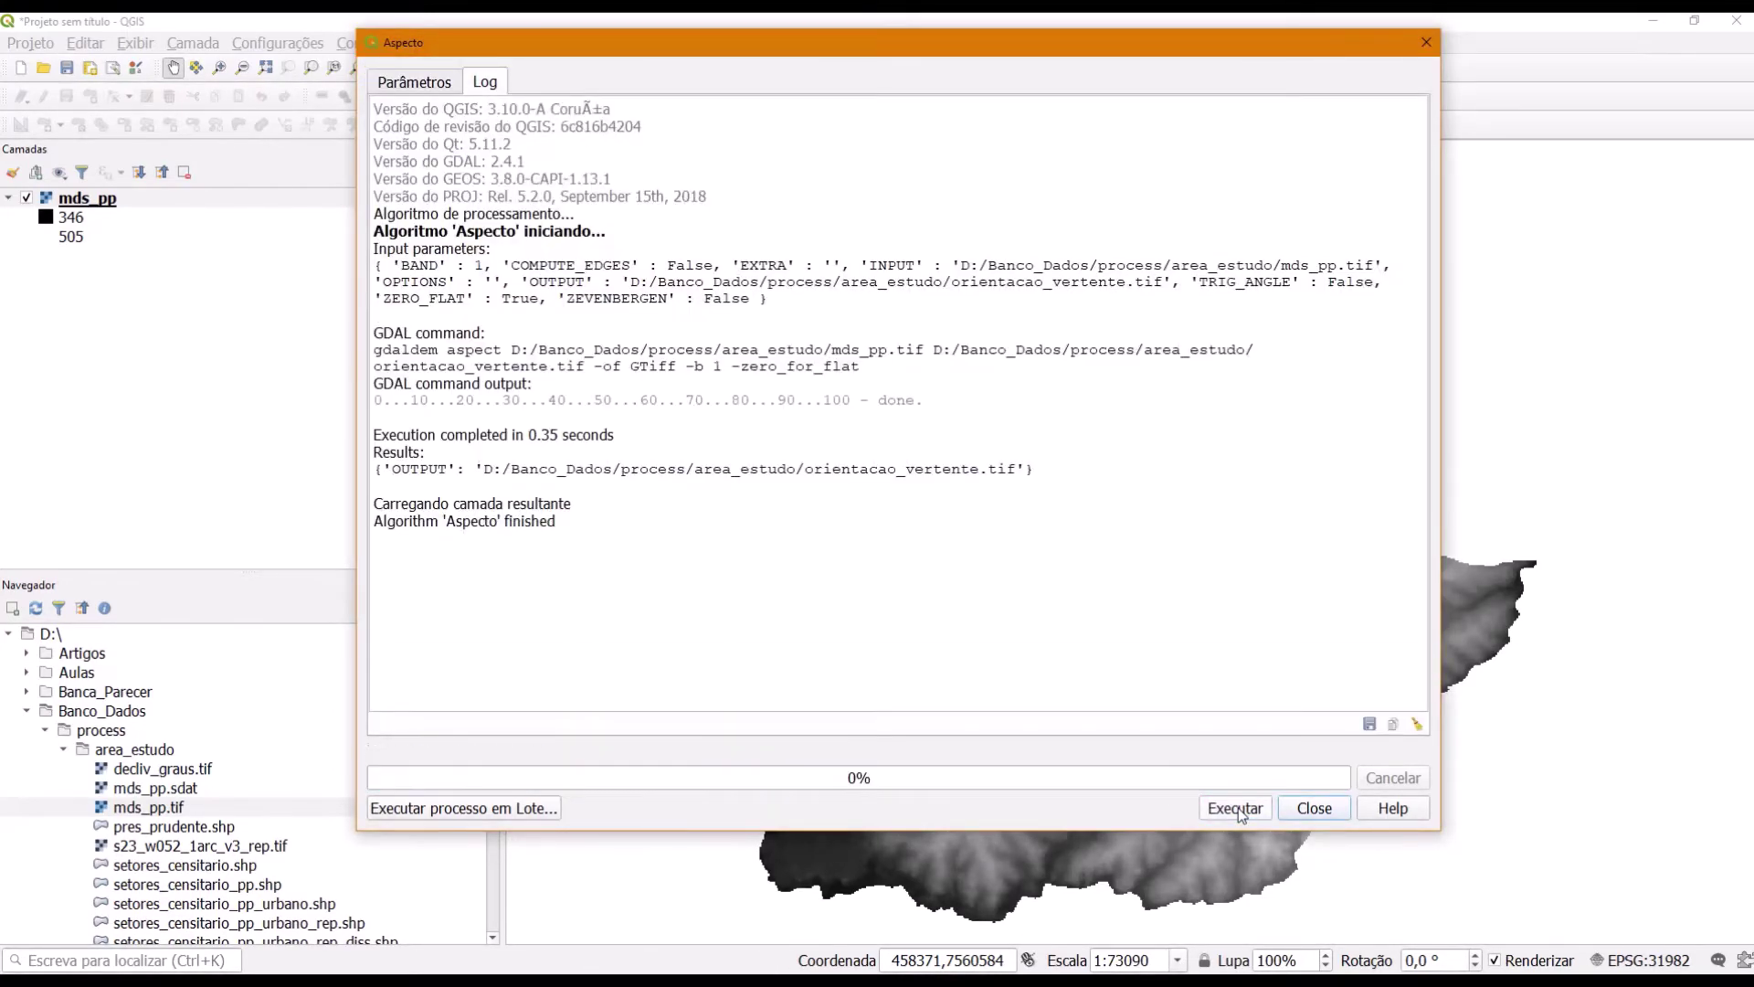
{"action": "left_click", "coordinate": [1313, 809]}
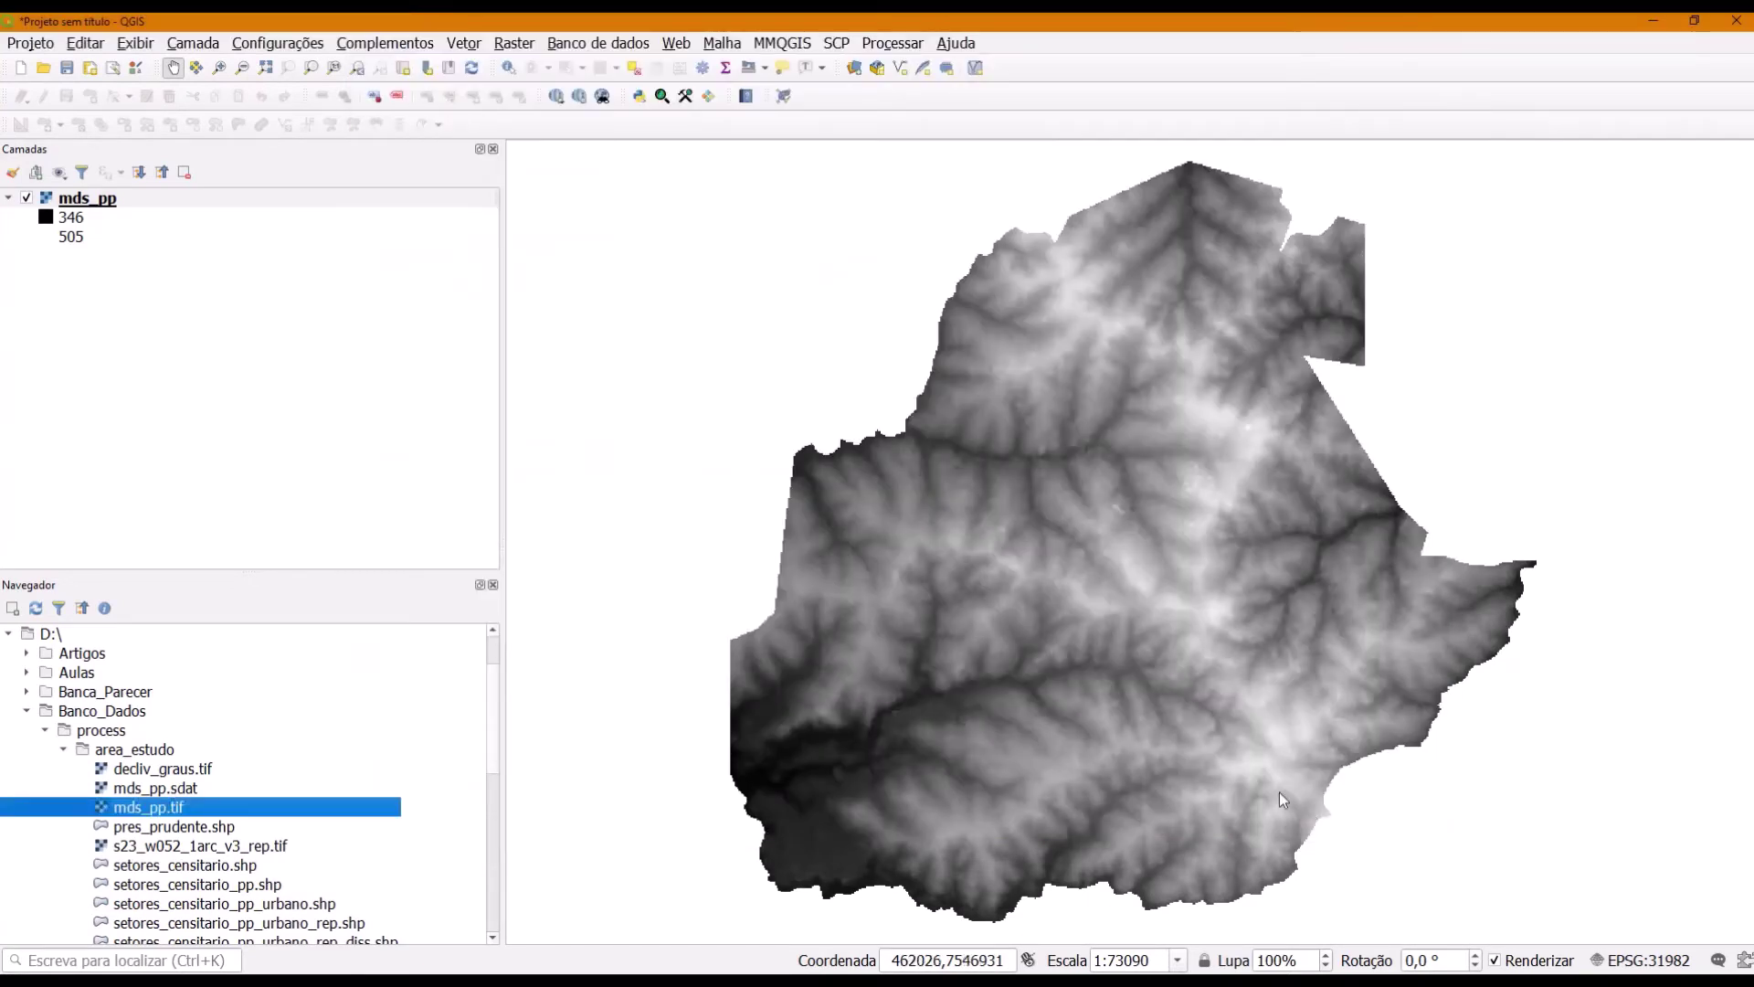
Step: Refresh the file browser, add orientacao_vertente.tif to the map and hide the mds_pp layer
{"action": "left_click", "coordinate": [41, 609]}
{"action": "left_click", "coordinate": [262, 826]}
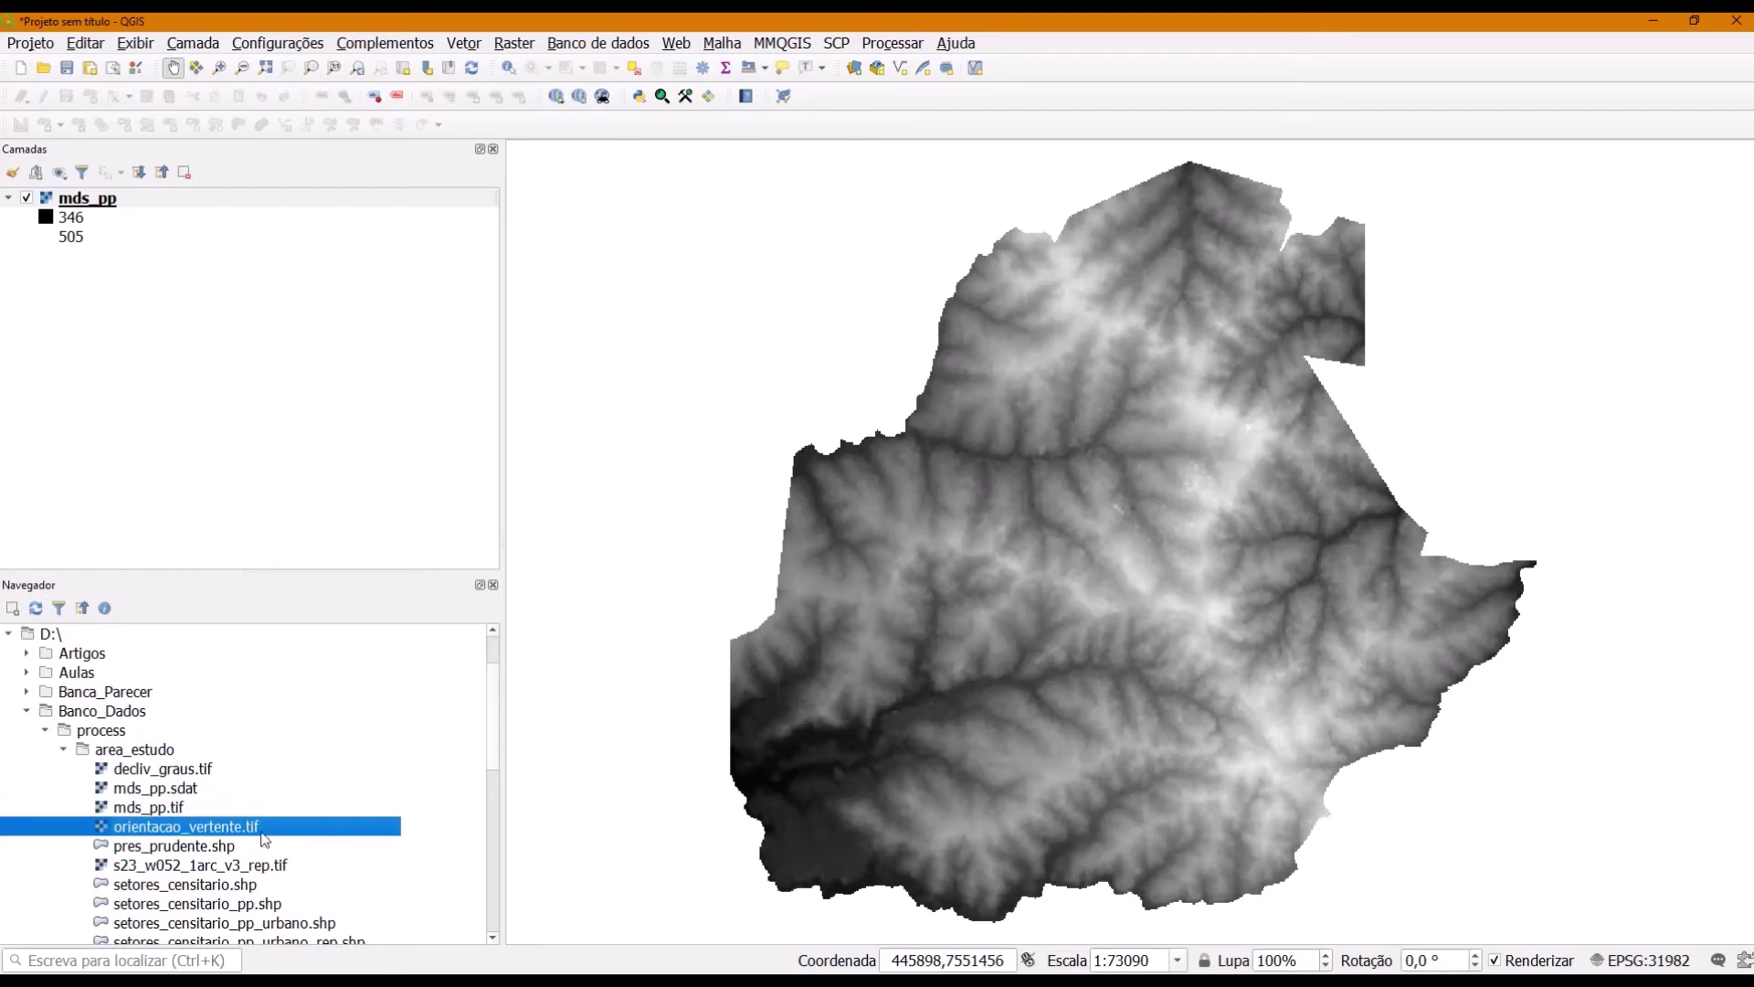
{"action": "left_click_drag", "start_coordinate": [1007, 282], "coordinate": [1005, 277]}
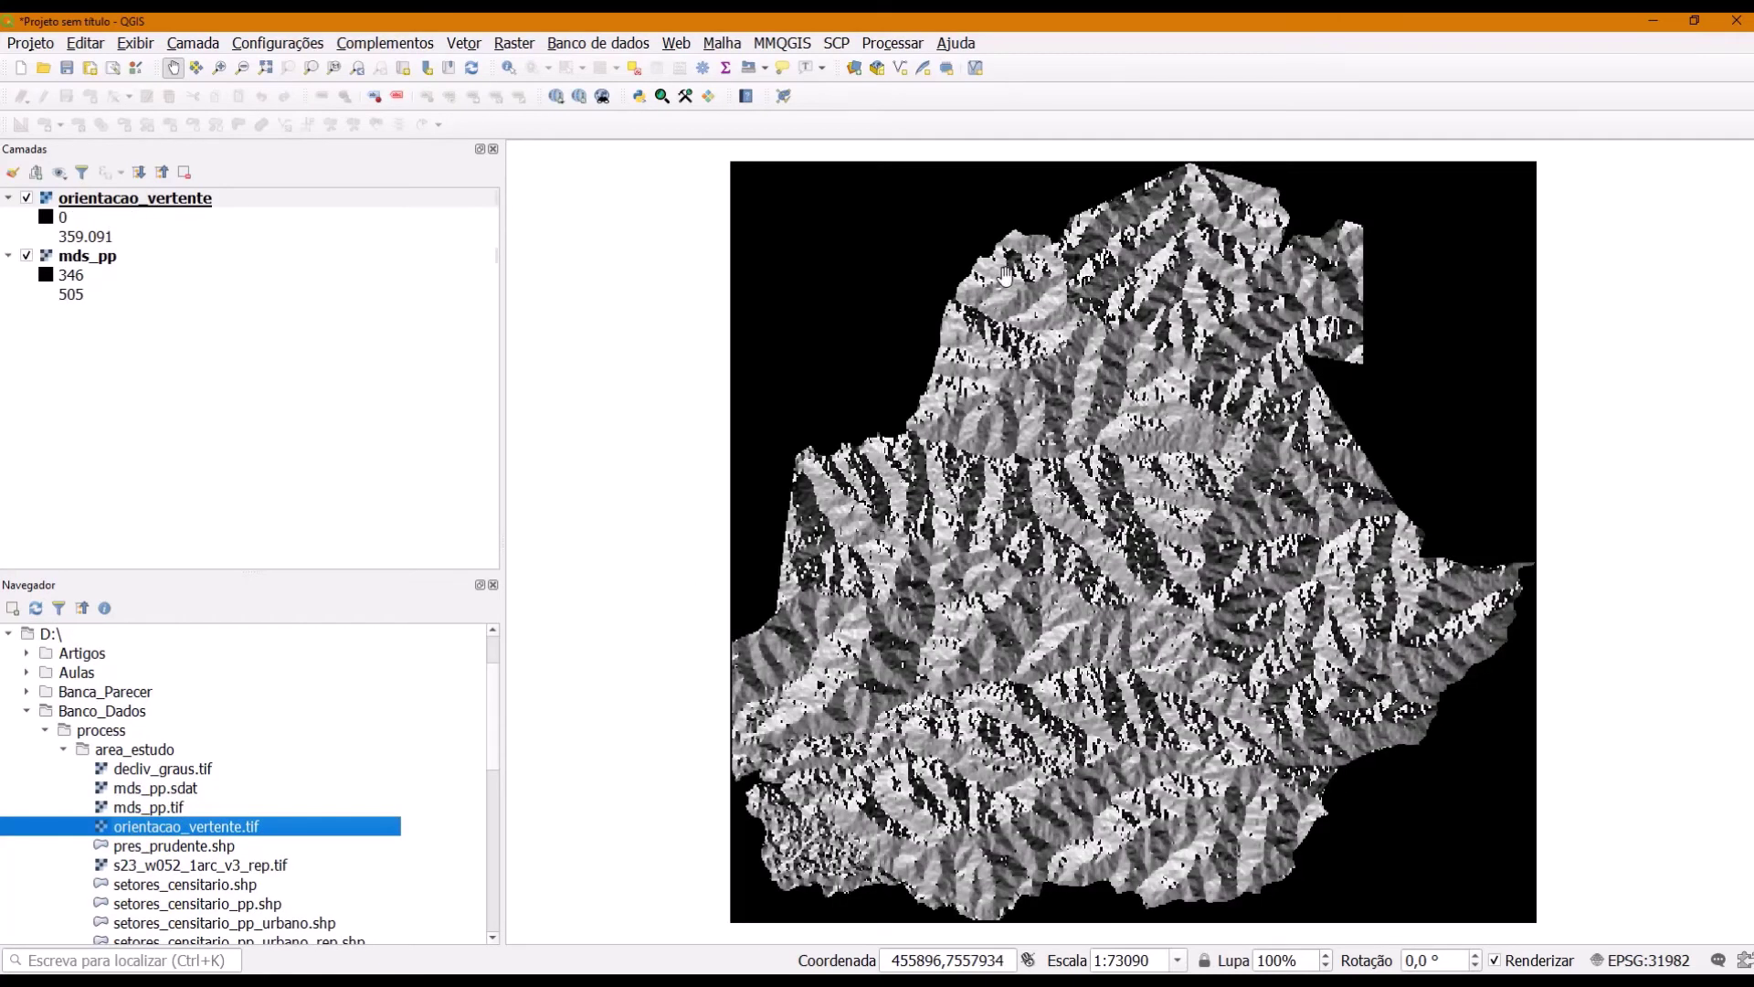
{"action": "left_click", "coordinate": [27, 257]}
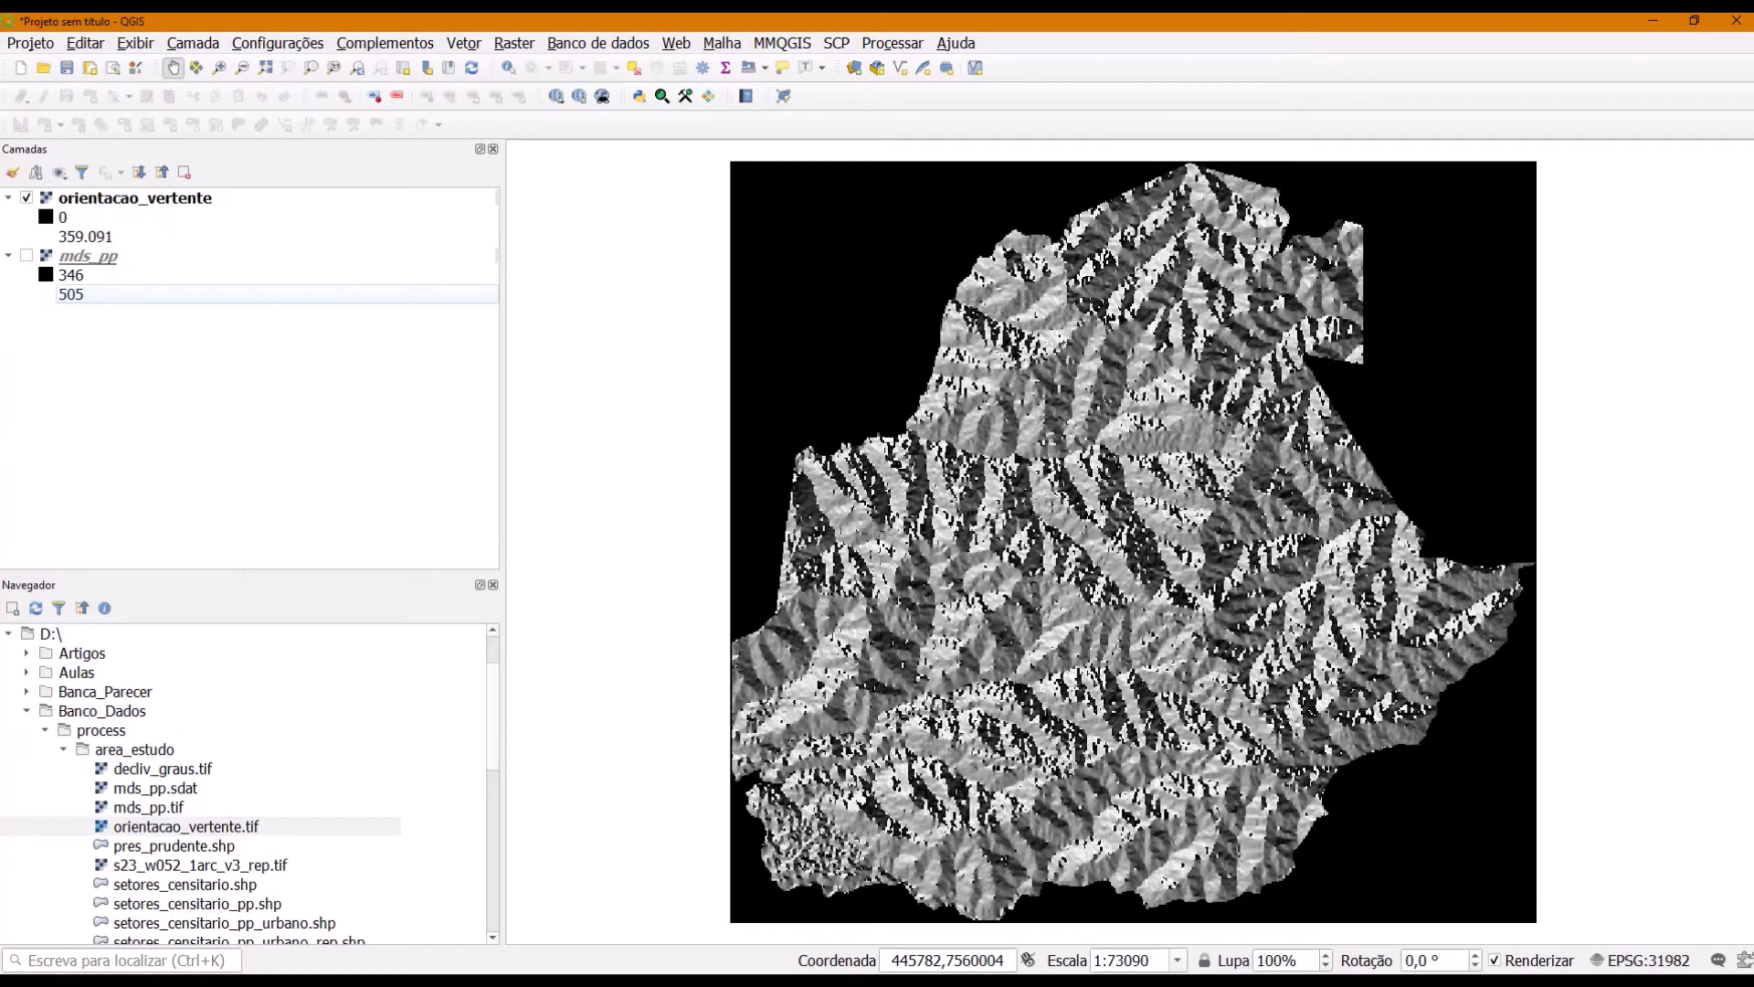
Step: Consult the aspect class legend on the PowerPoint slide, and set the orientacao_vertente layer's QGIS rendering type to Banda simples falsa-cor
{"action": "left_click", "coordinate": [286, 982]}
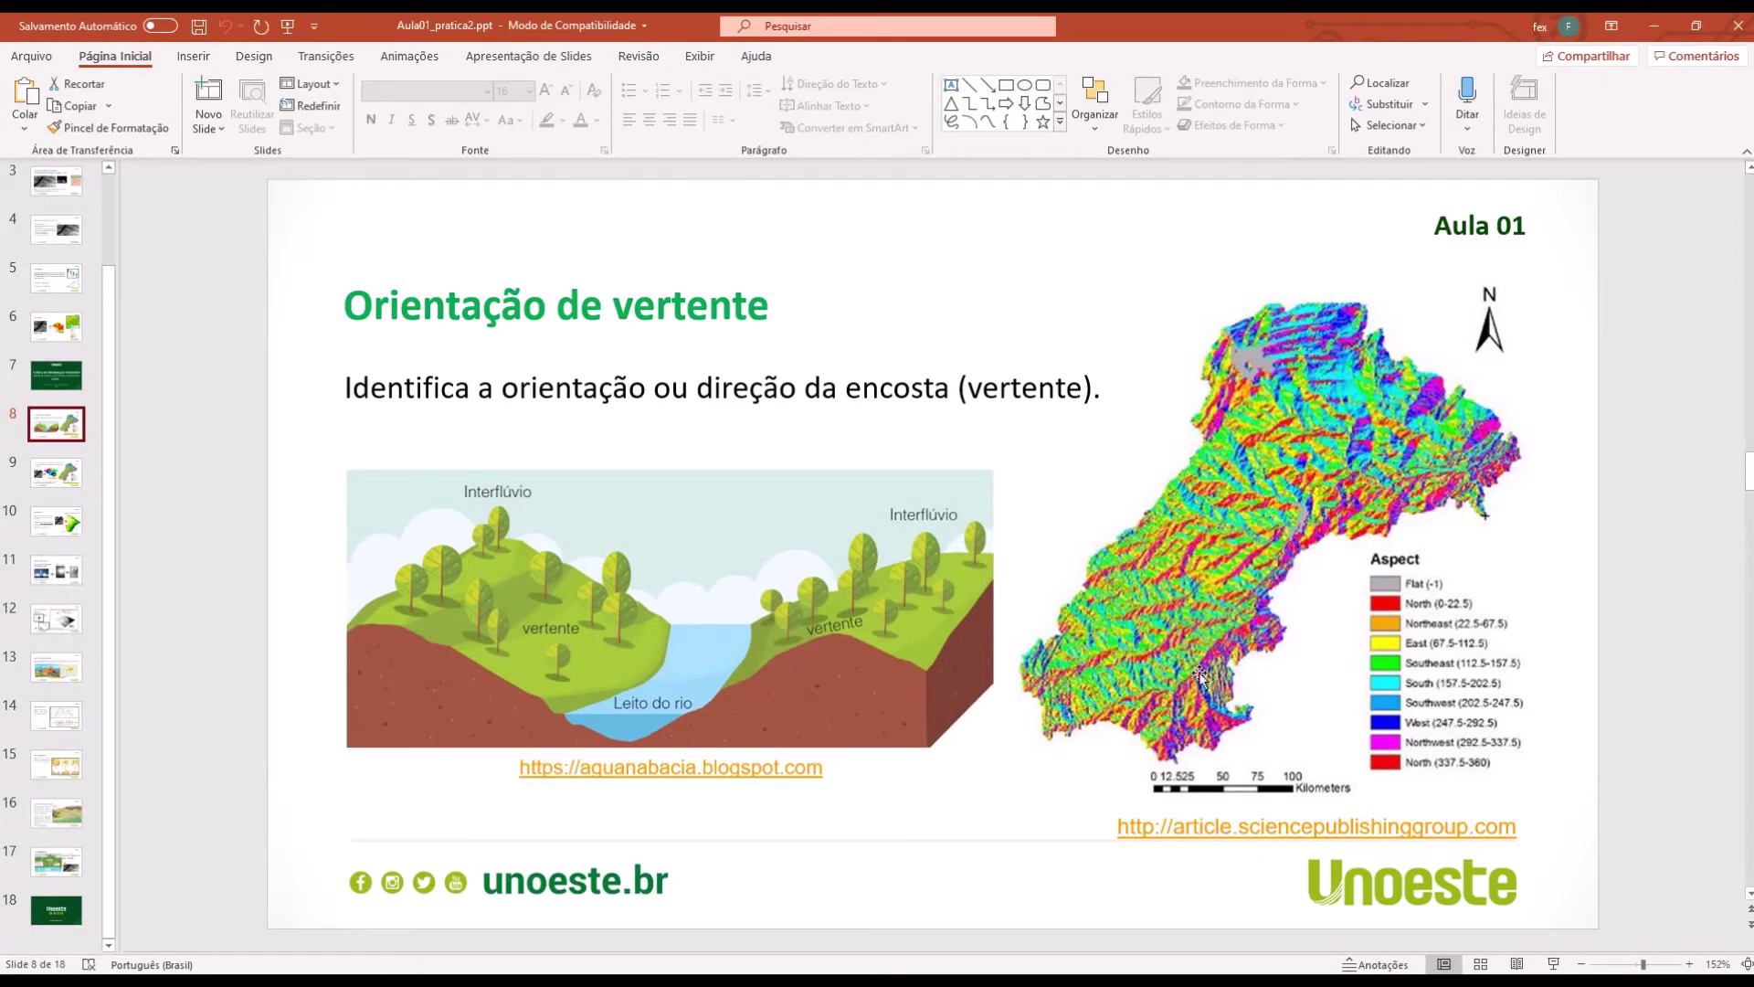
{"action": "key", "text": "alt+Tab"}
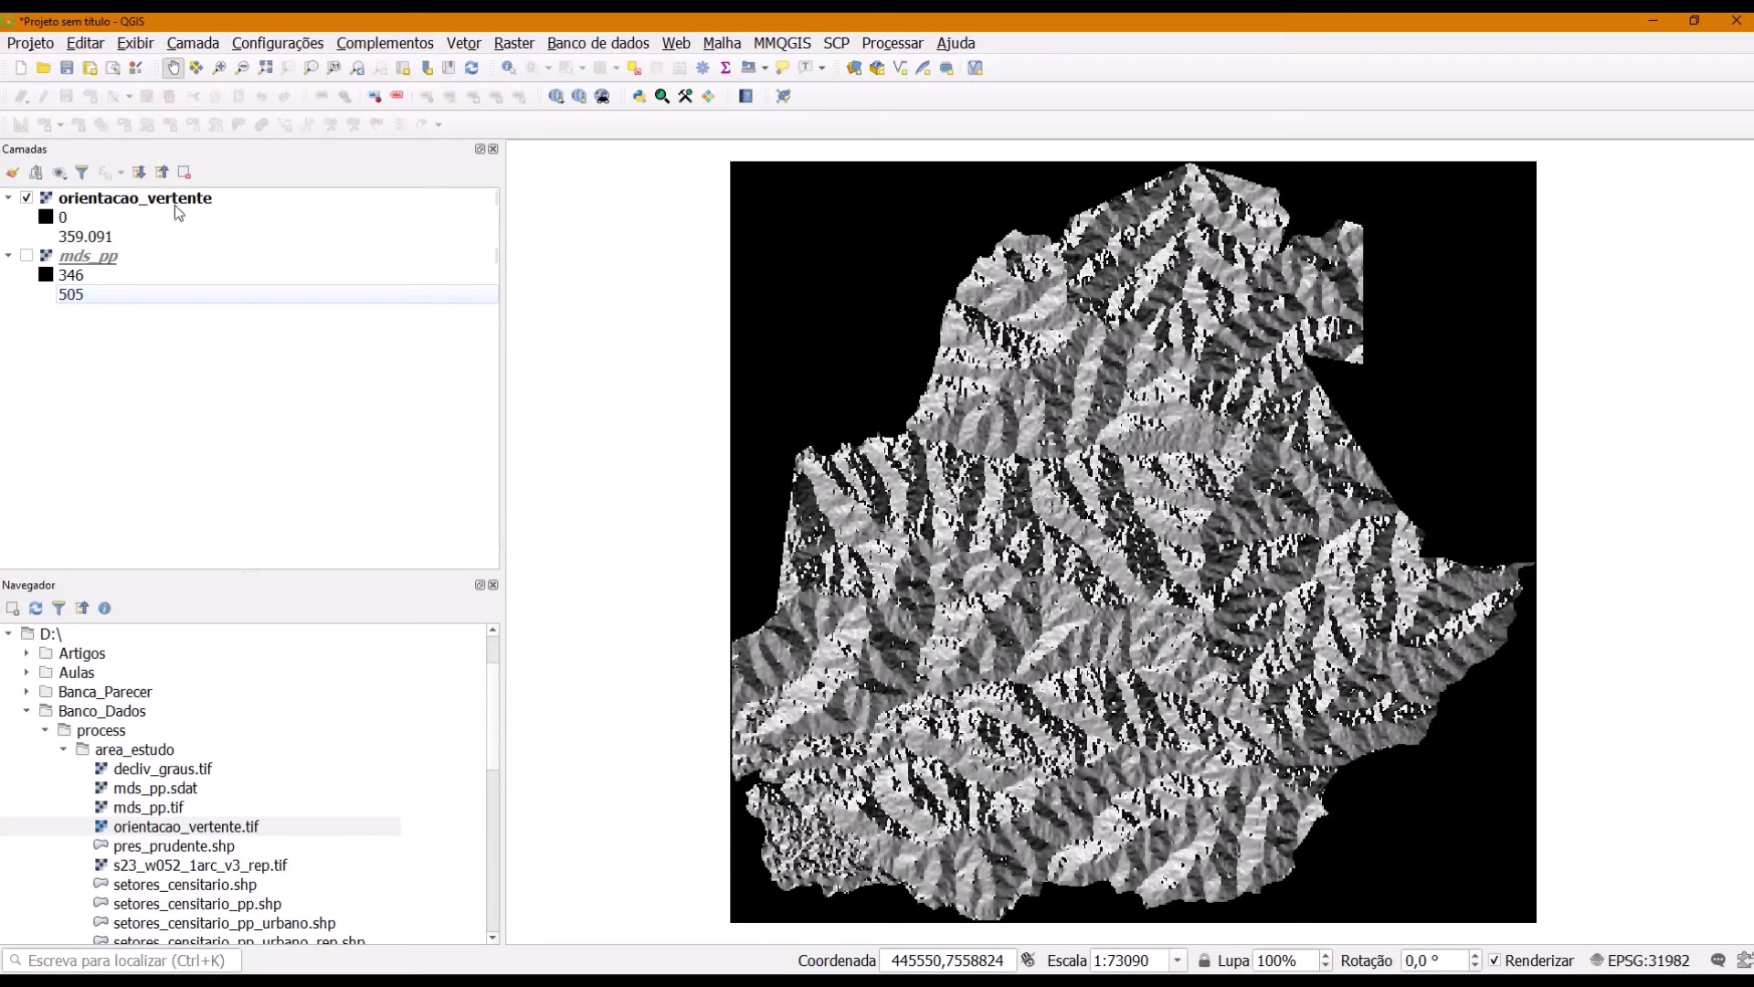
{"action": "left_click", "coordinate": [171, 202]}
{"action": "right_click", "coordinate": [171, 201]}
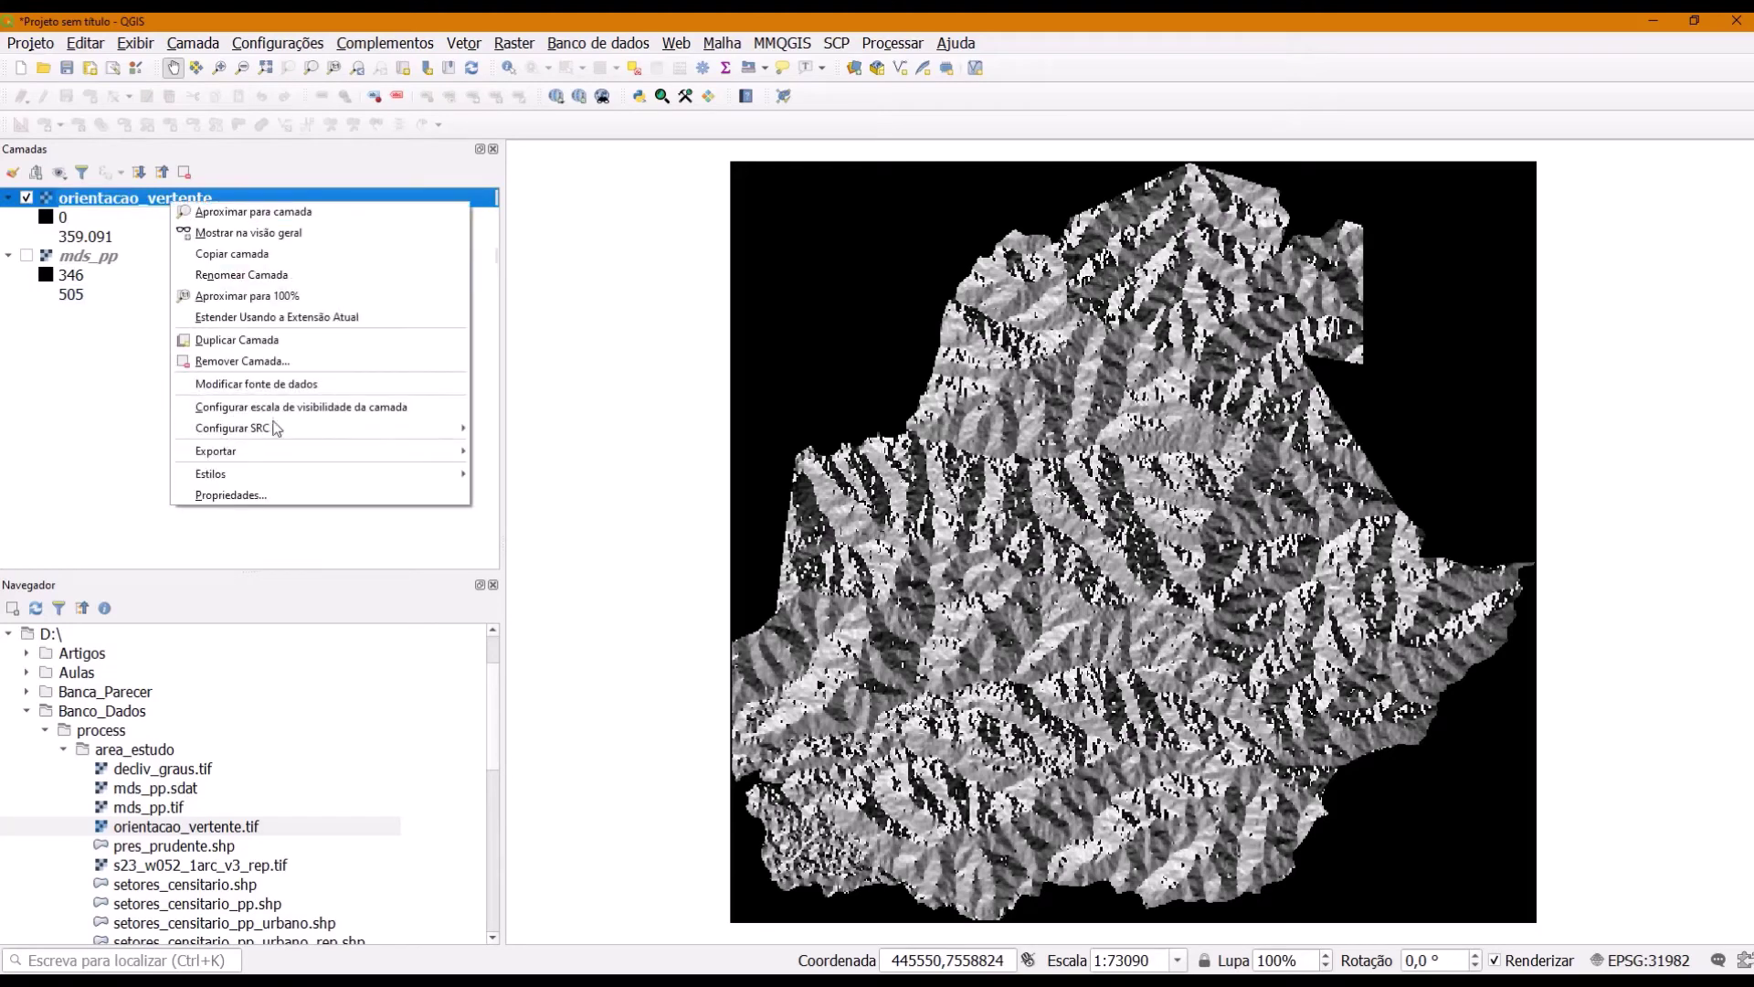
{"action": "left_click", "coordinate": [274, 491]}
{"action": "left_click_drag", "start_coordinate": [832, 27], "coordinate": [480, 57]}
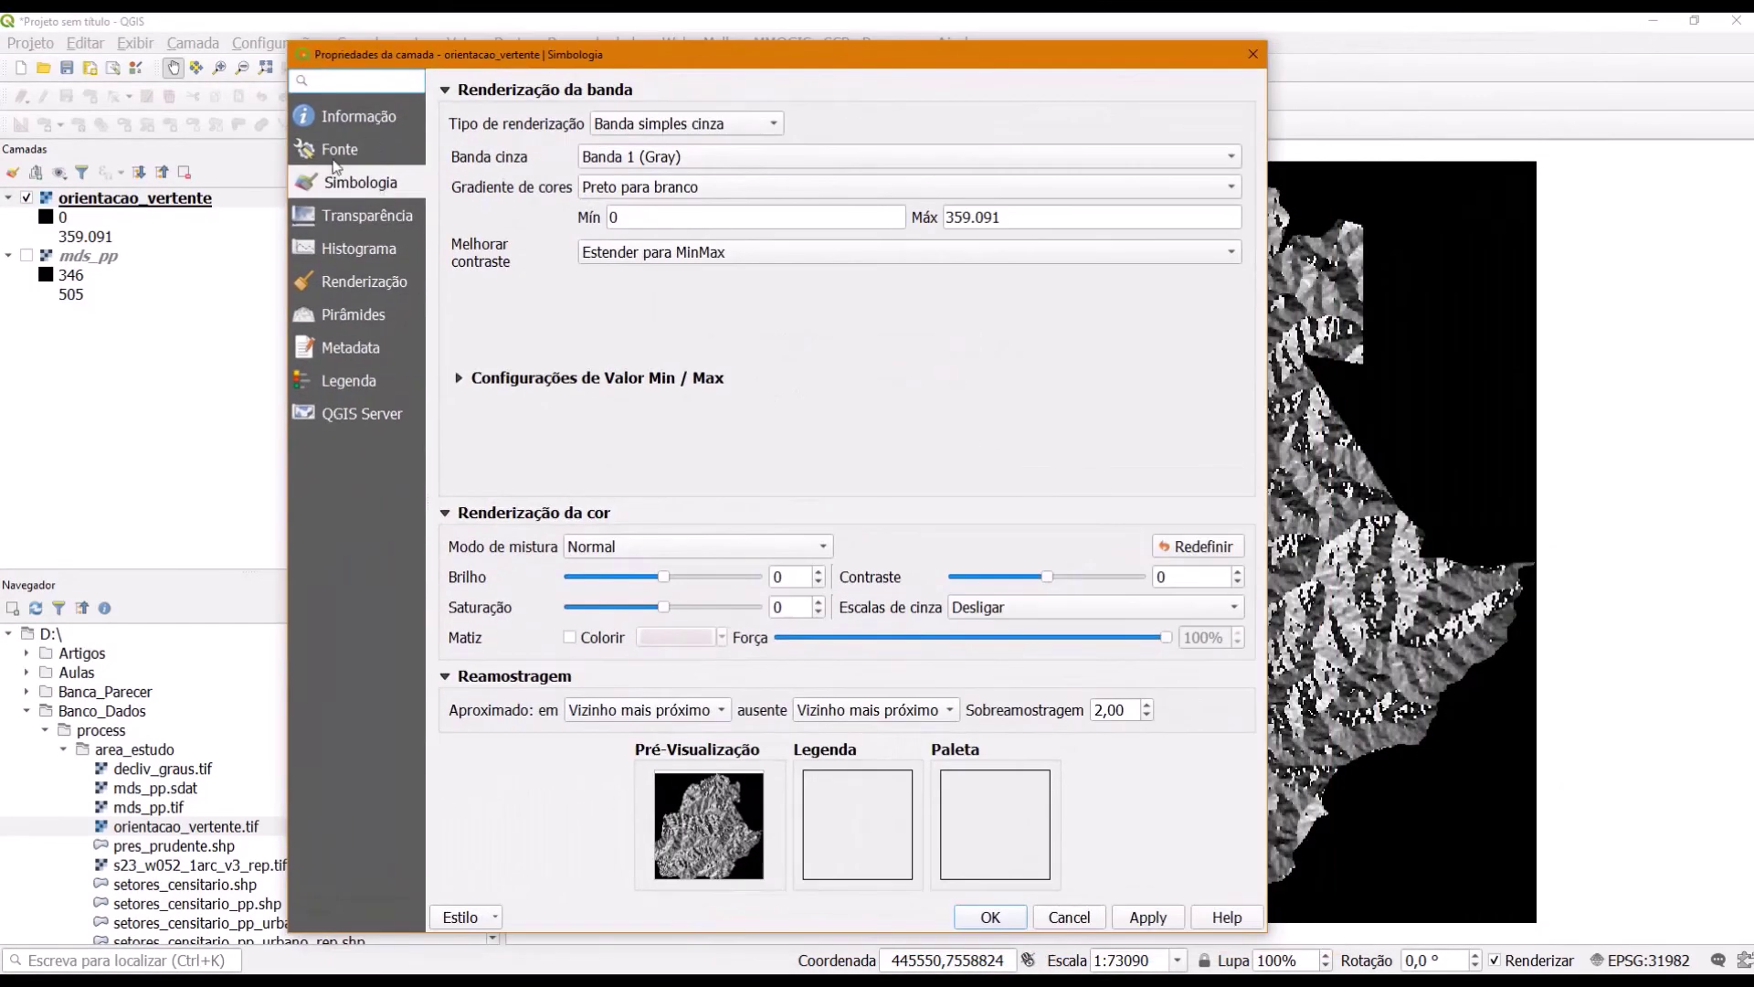
{"action": "left_click", "coordinate": [753, 124]}
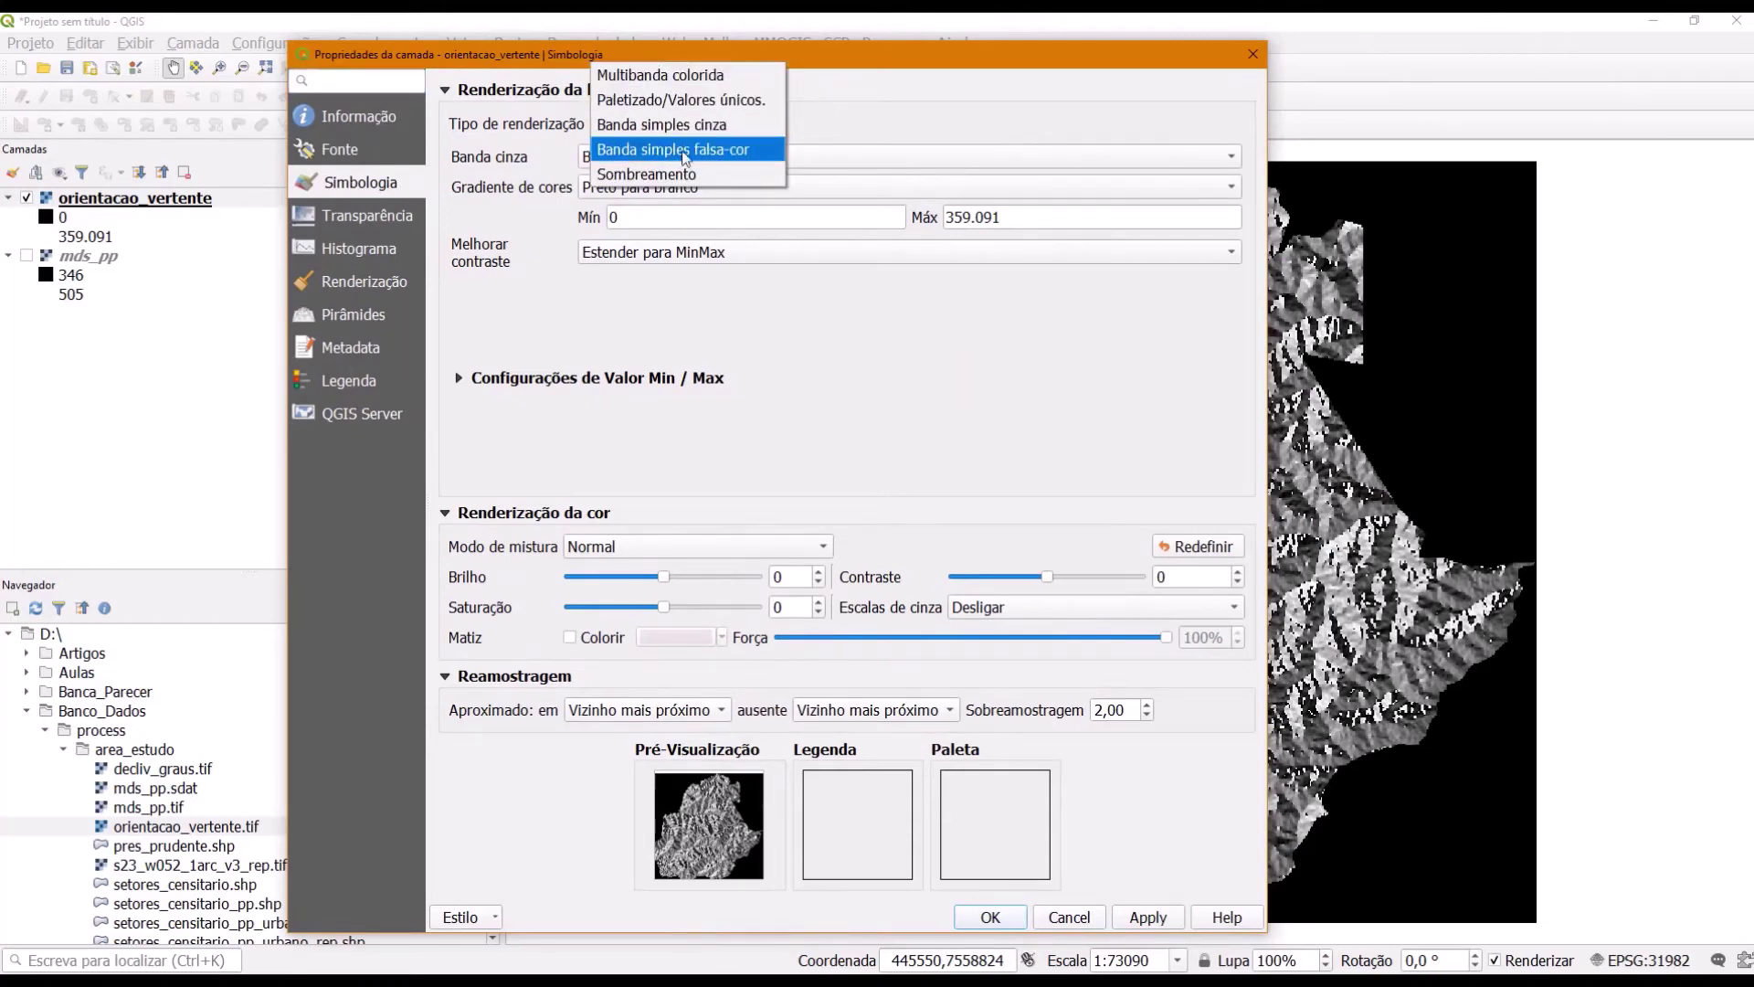
{"action": "left_click", "coordinate": [774, 150]}
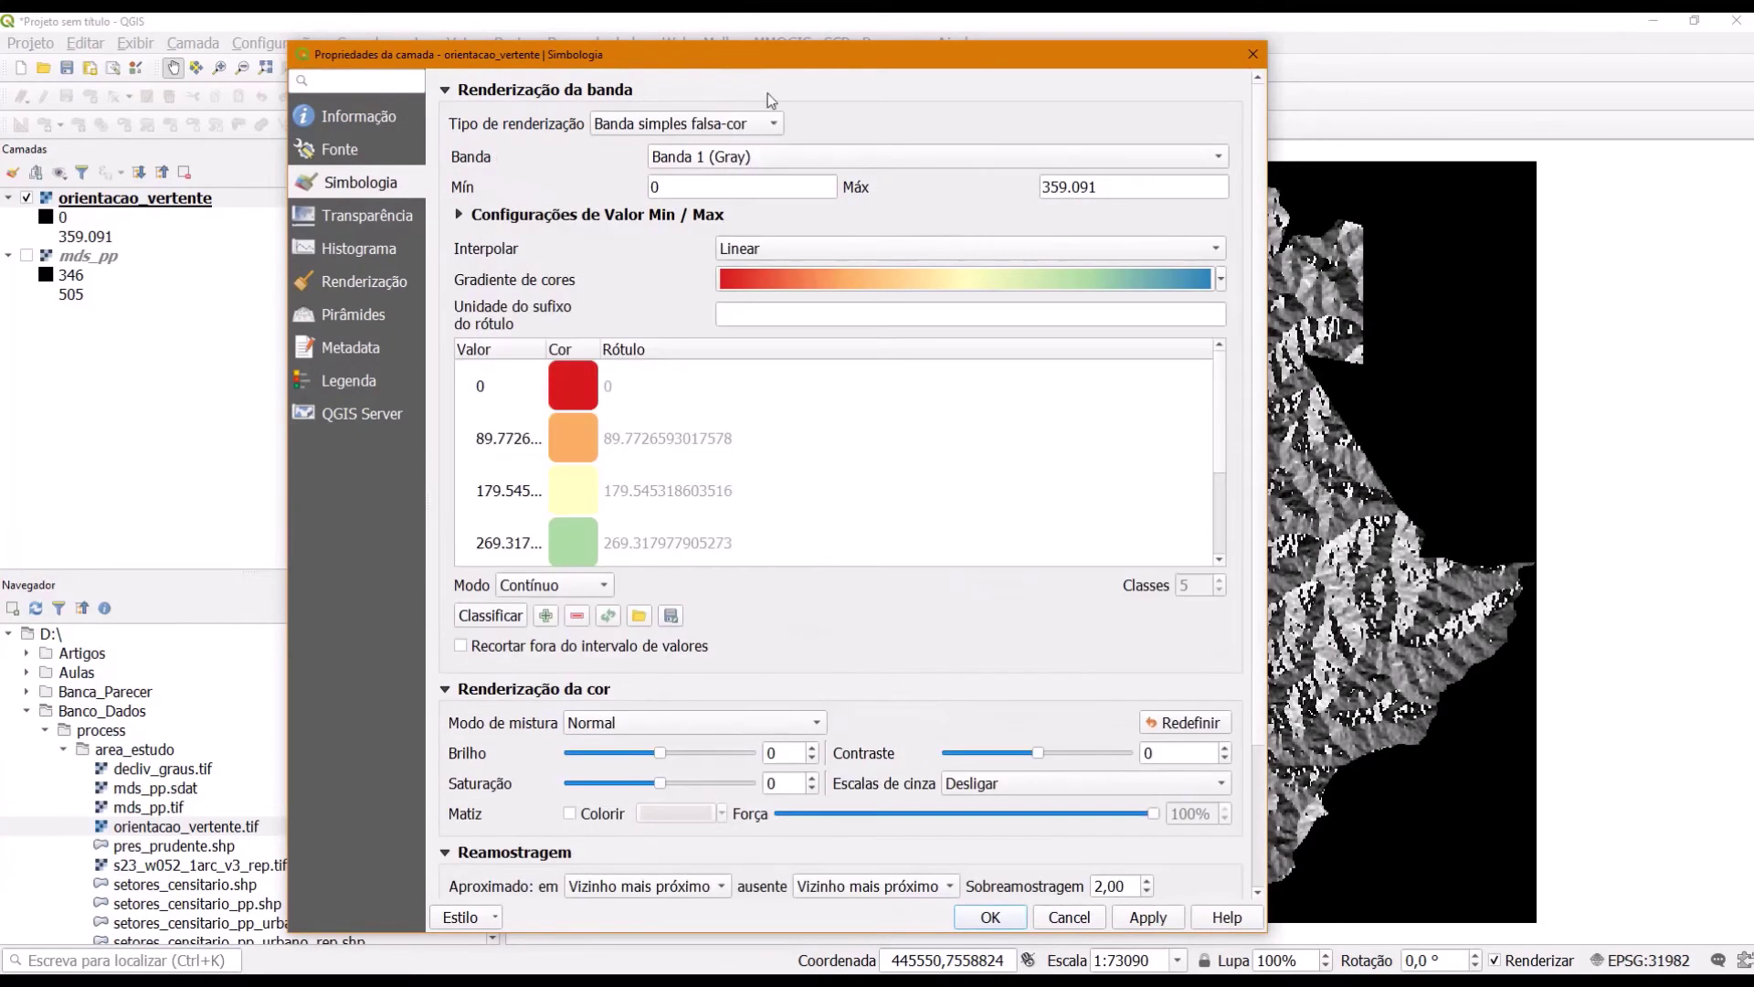
{"action": "left_click_drag", "start_coordinate": [766, 69], "coordinate": [719, 46]}
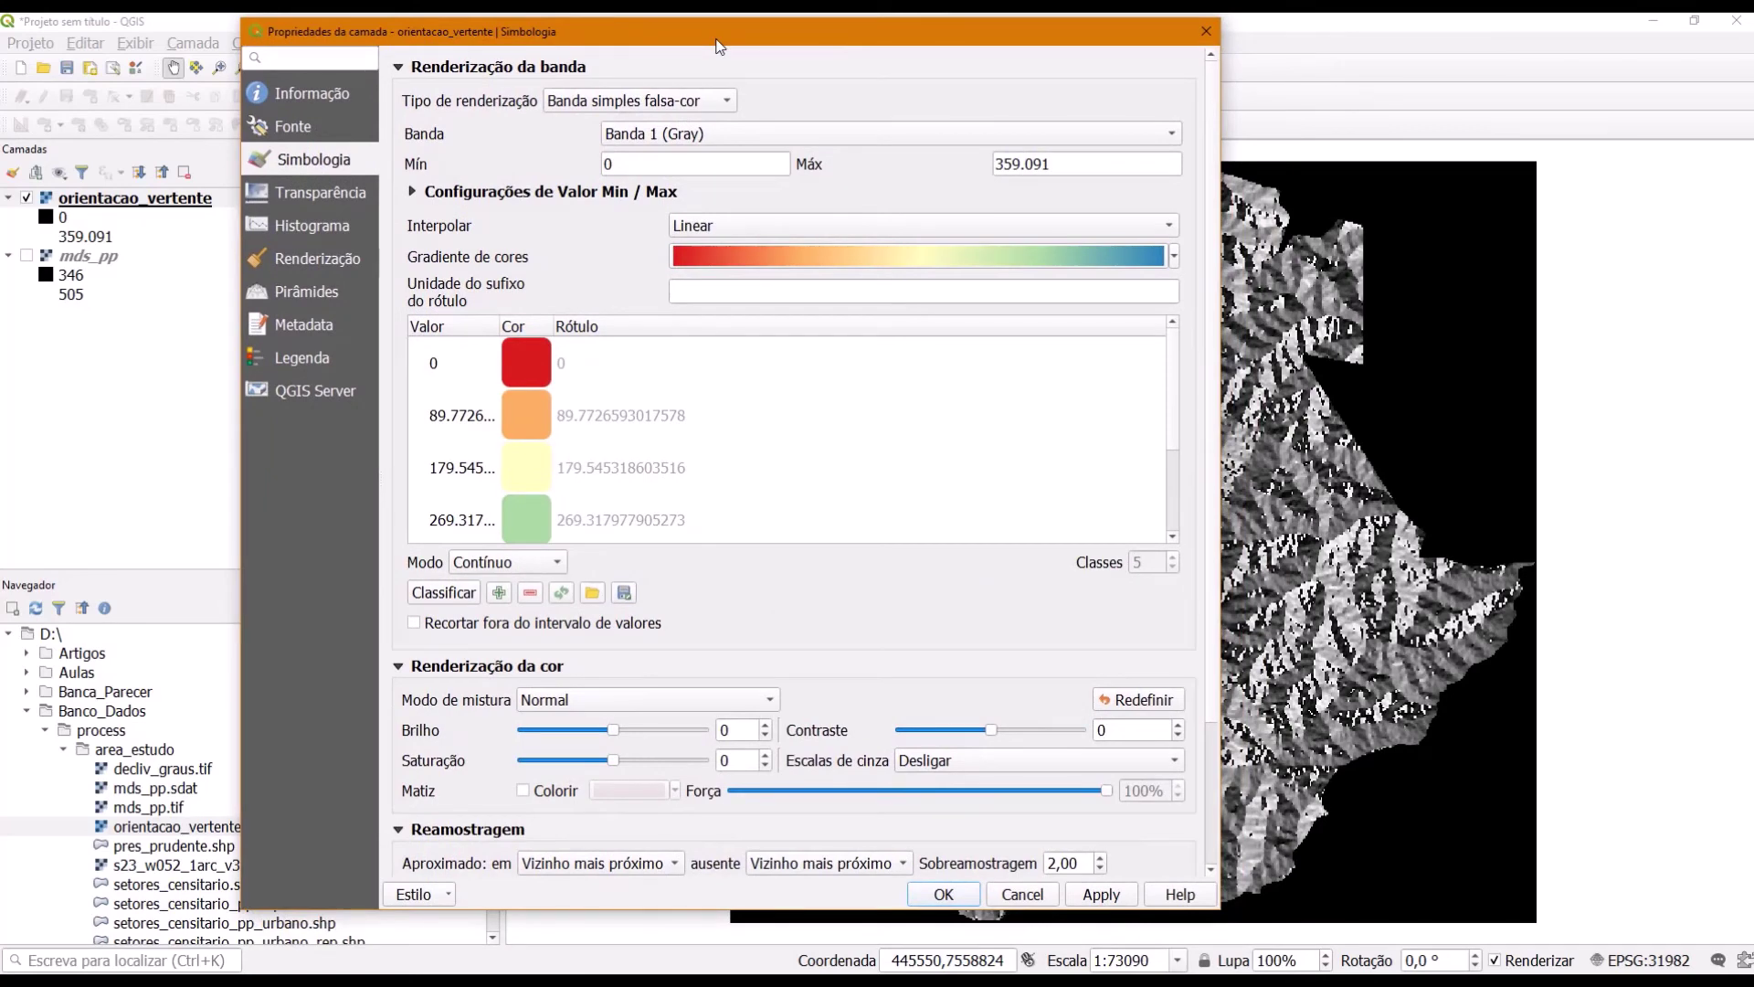
Step: Classify the orientacao_vertente values by Intervalo igual into 9 classes and apply the symbology to the map
{"action": "left_click_drag", "start_coordinate": [1005, 41], "coordinate": [857, 36]}
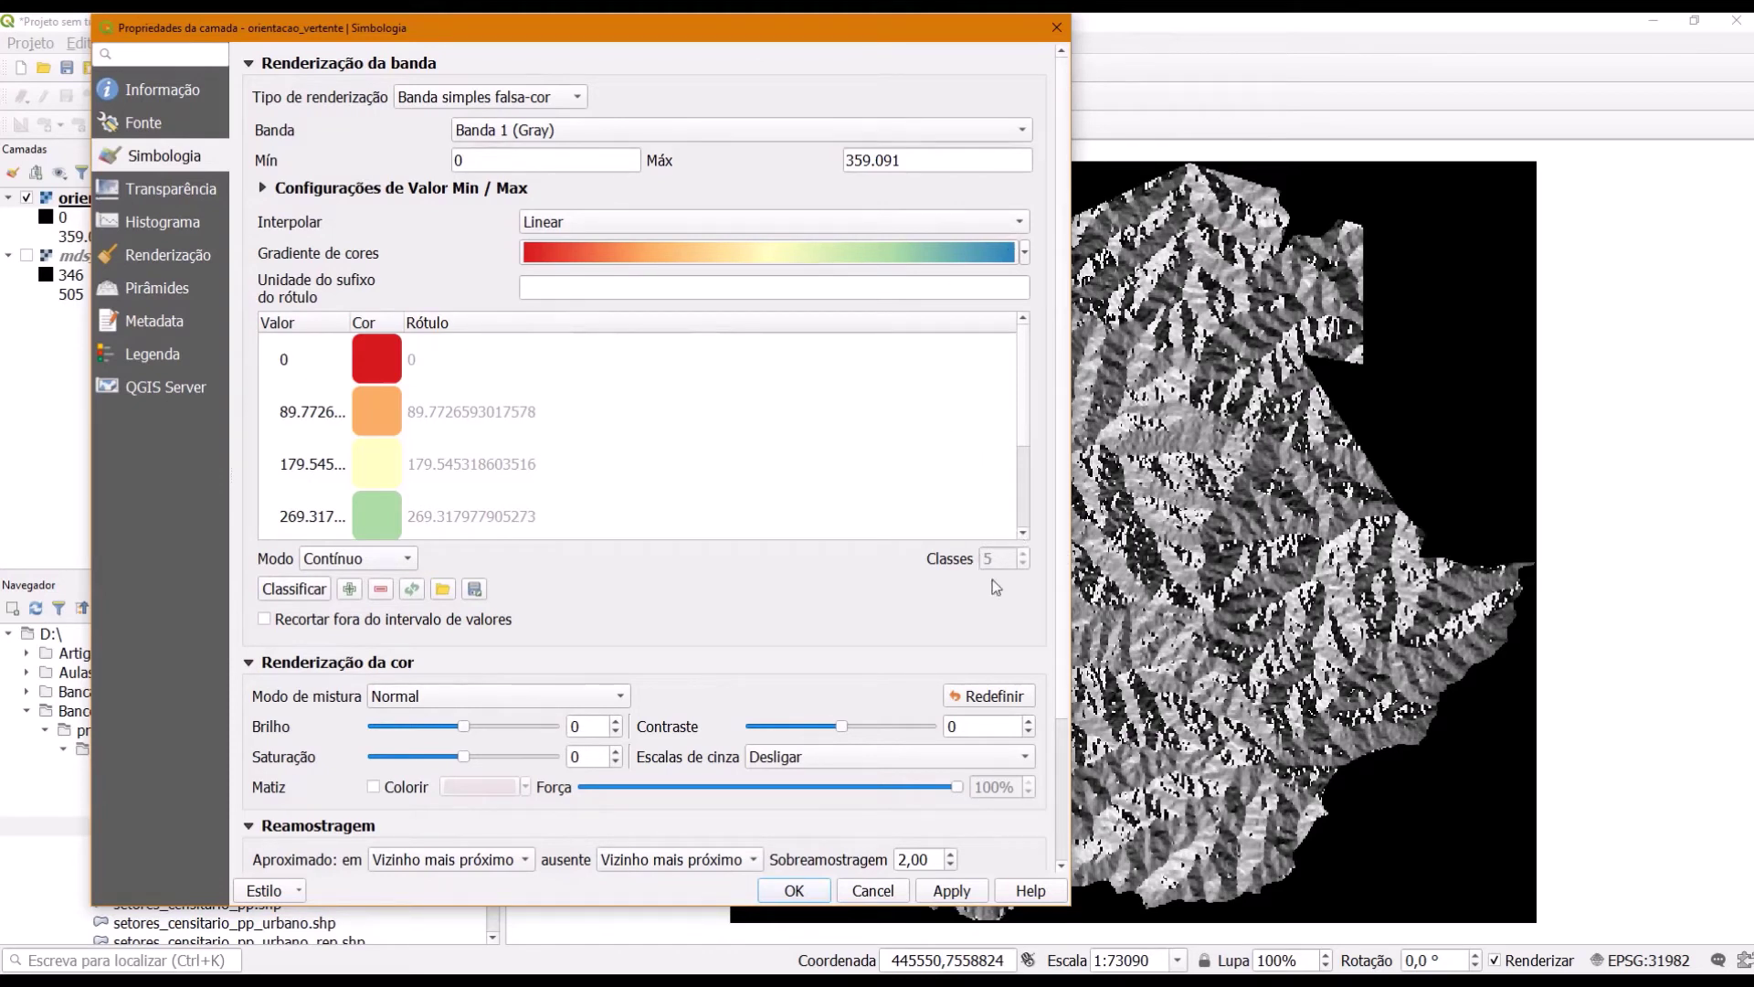
{"action": "scroll", "coordinate": [1021, 466], "scroll_direction": "down", "scroll_amount": 1}
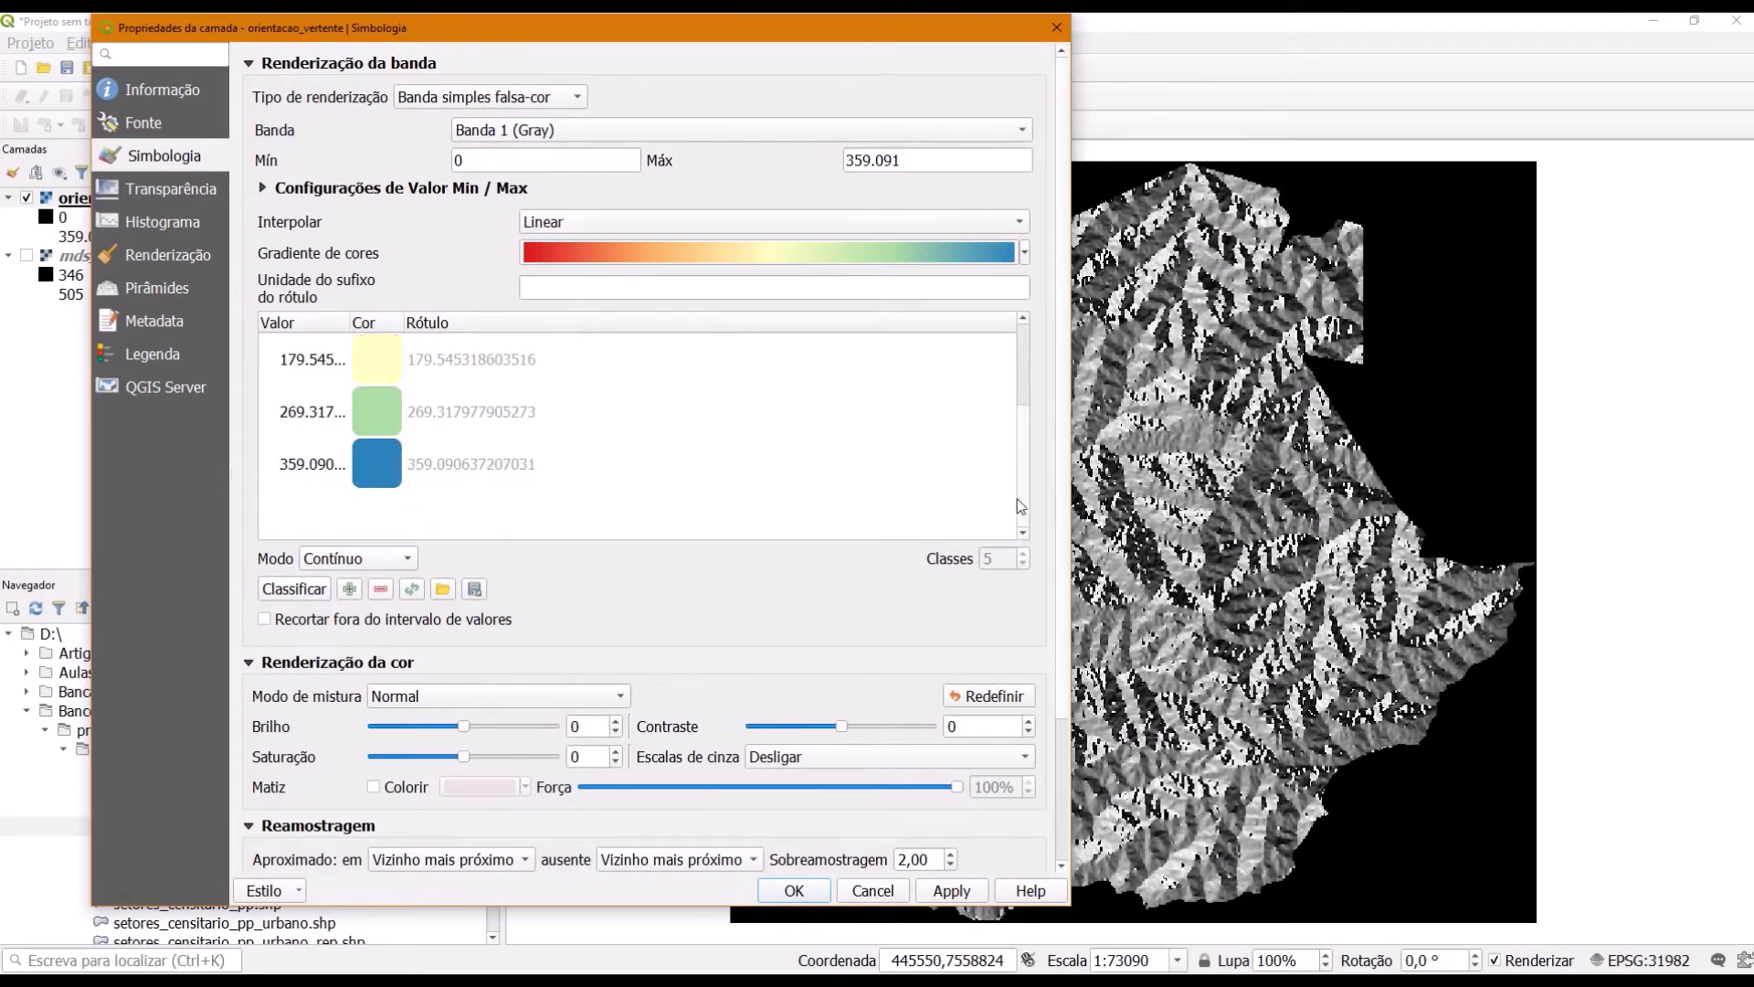
{"action": "scroll", "coordinate": [1009, 475], "scroll_direction": "up", "scroll_amount": 2}
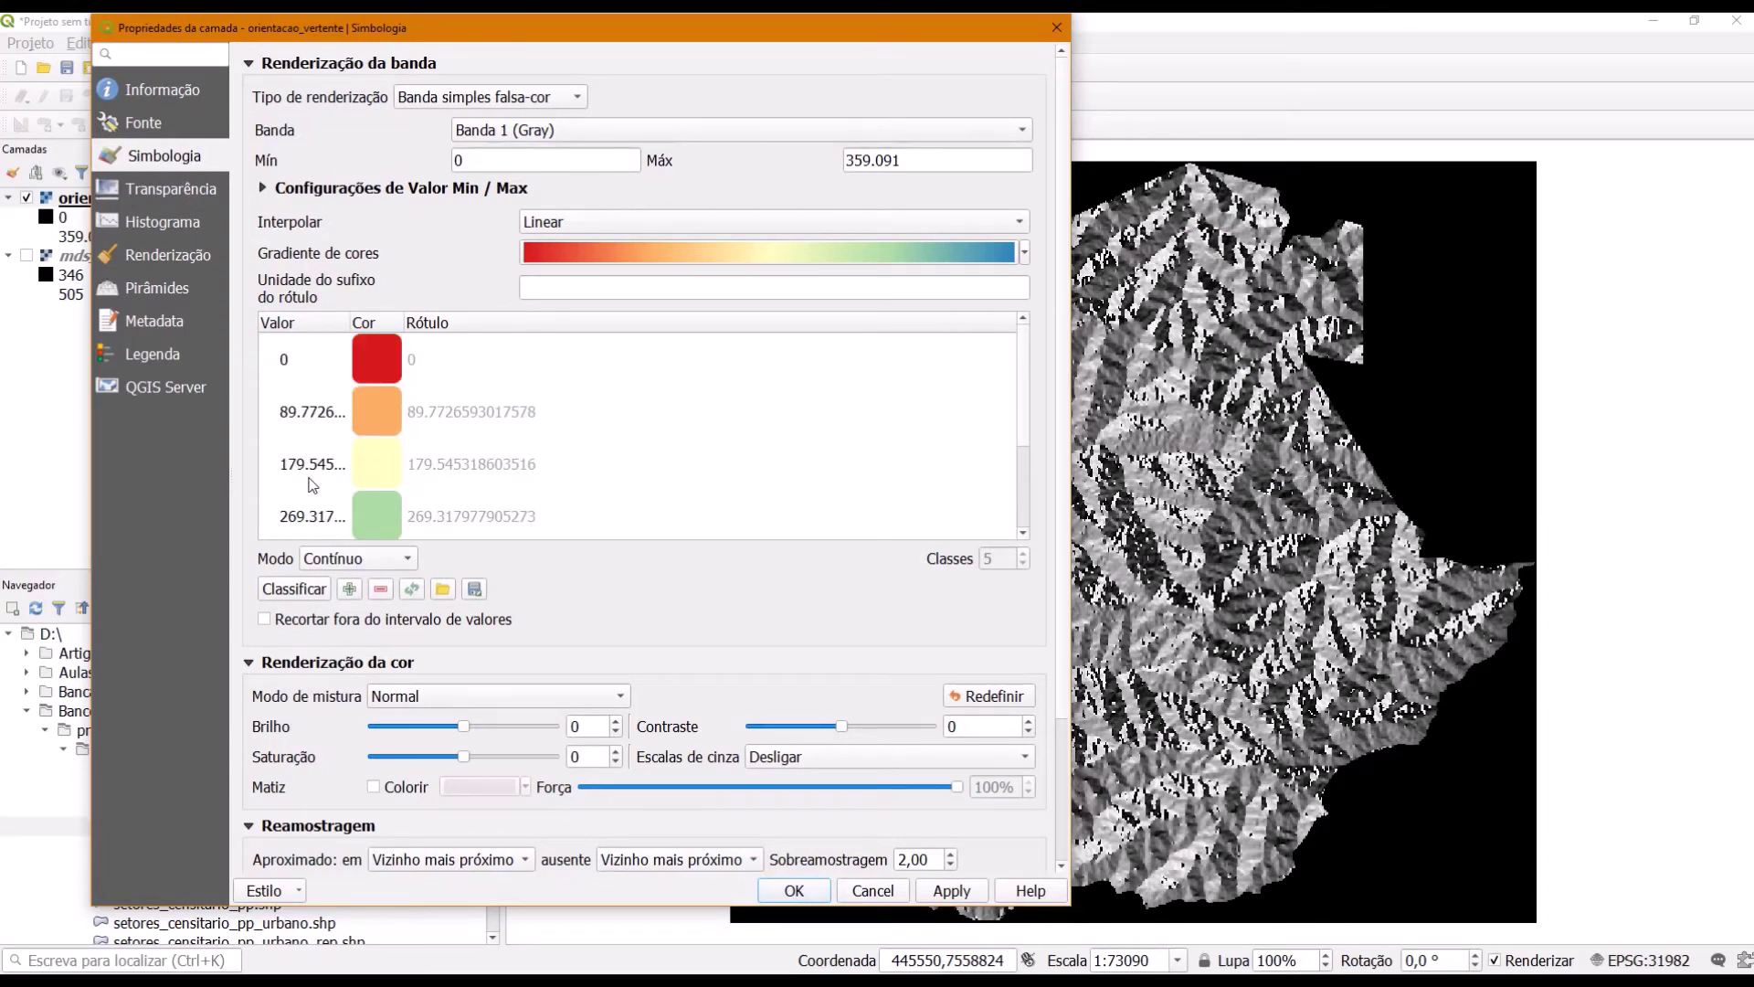
{"action": "left_click", "coordinate": [334, 561]}
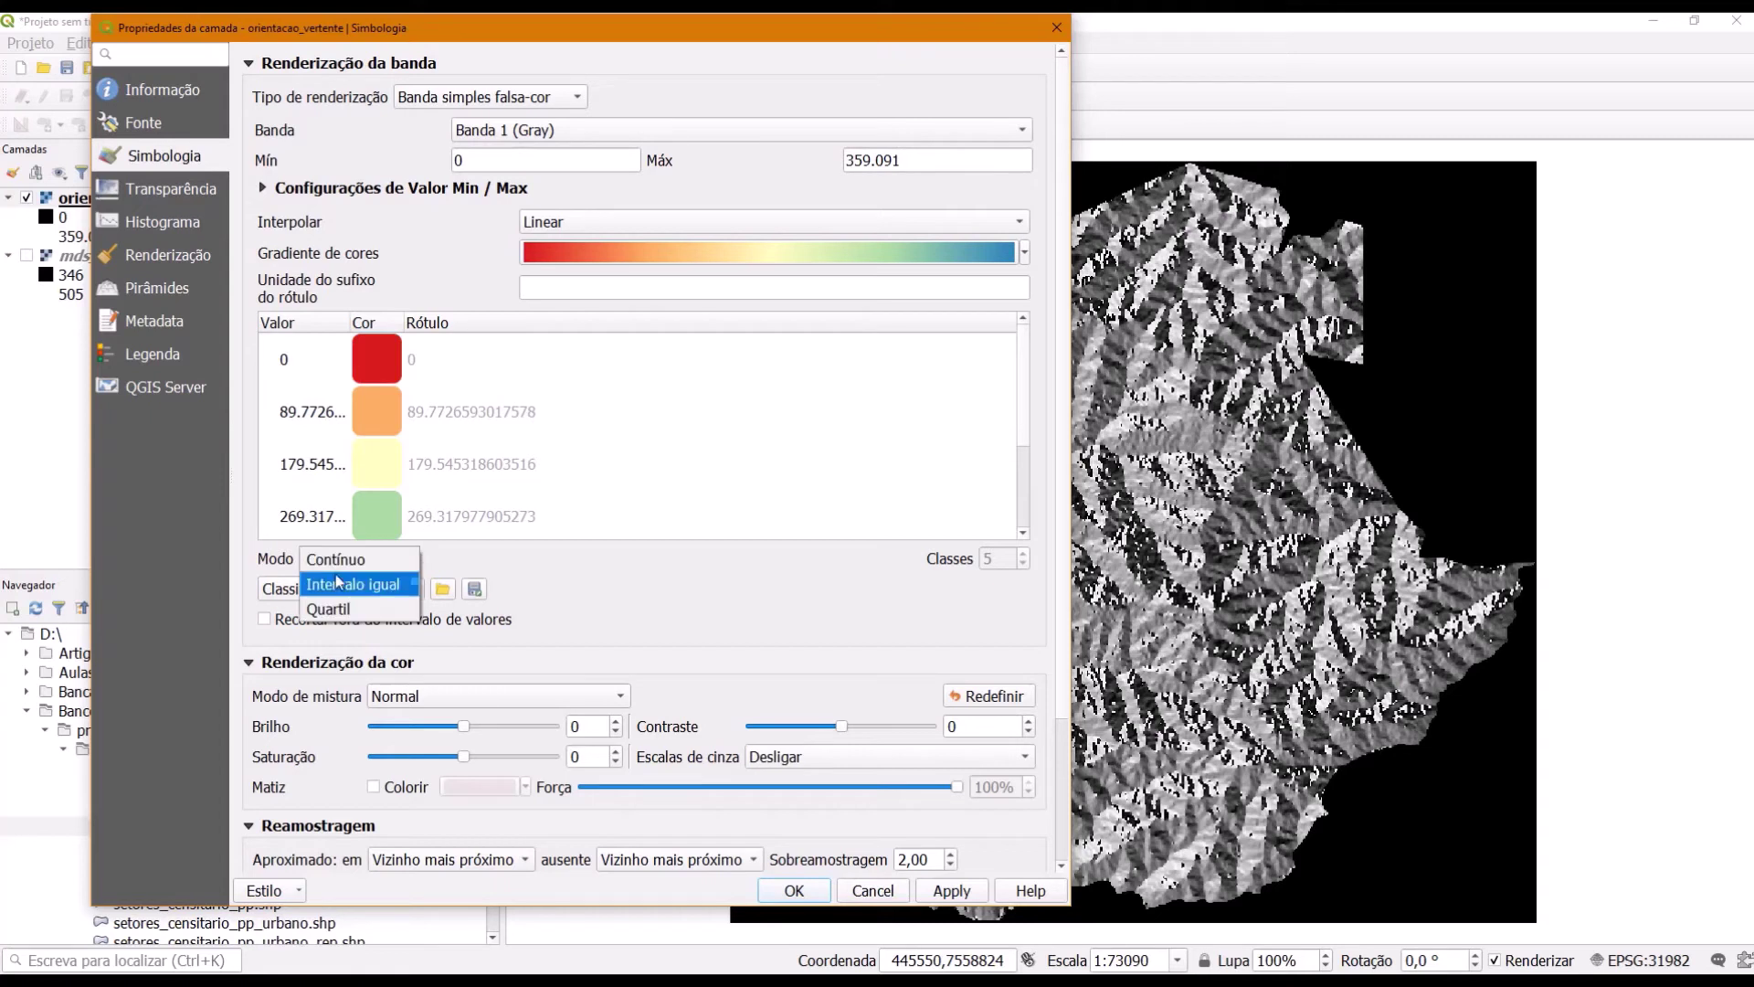
{"action": "left_click", "coordinate": [338, 588]}
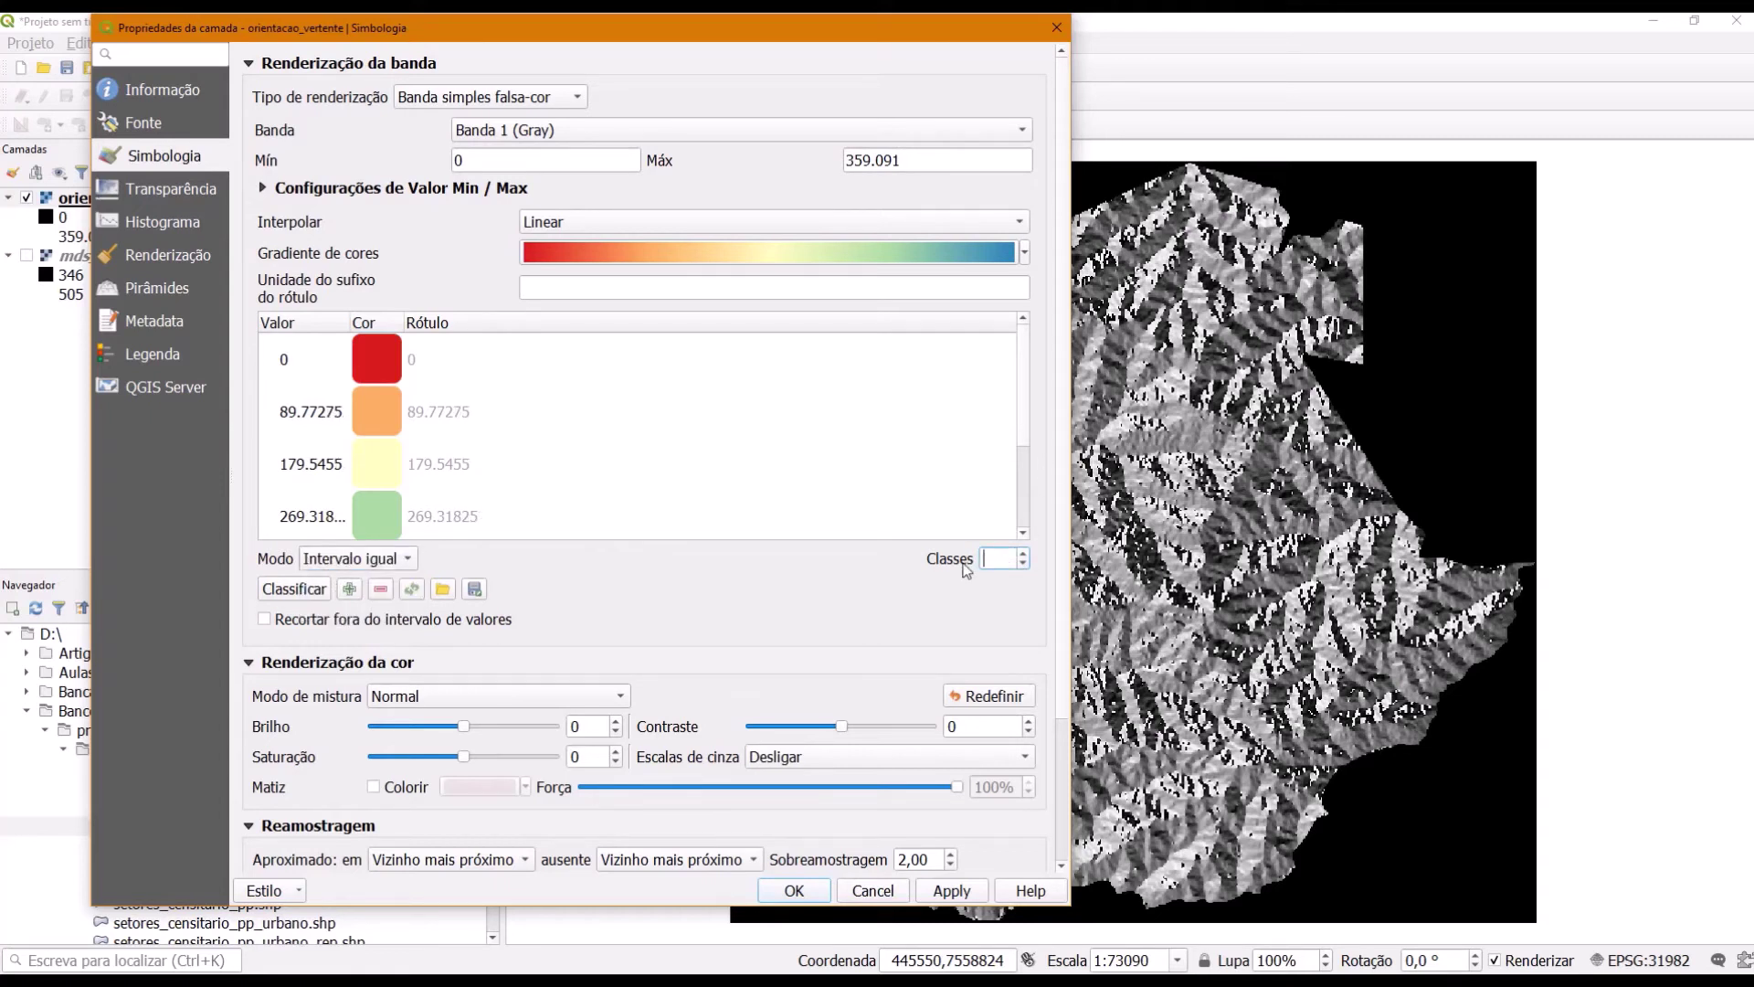
{"action": "type", "text": "9"}
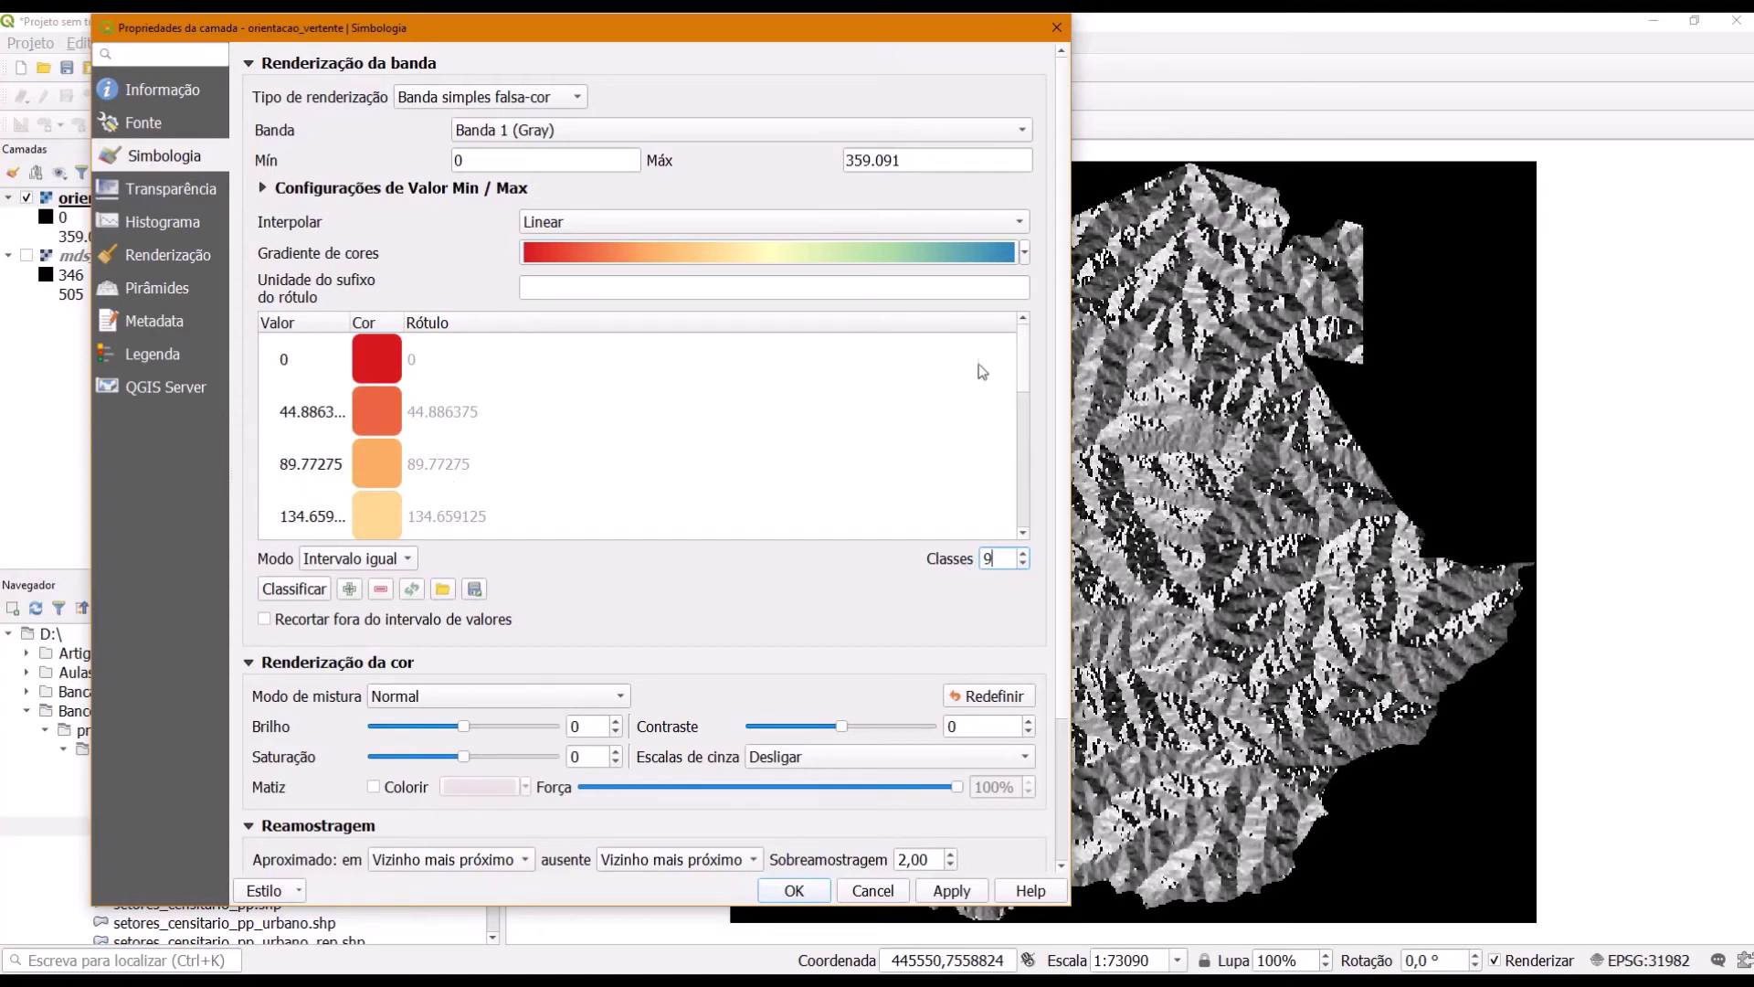
{"action": "mouse_move", "coordinate": [1020, 358]}
{"action": "left_mouse_down"}
{"action": "mouse_move", "coordinate": [1030, 503]}
{"action": "mouse_move", "coordinate": [1027, 347]}
{"action": "left_mouse_up"}
{"action": "left_click", "coordinate": [951, 891]}
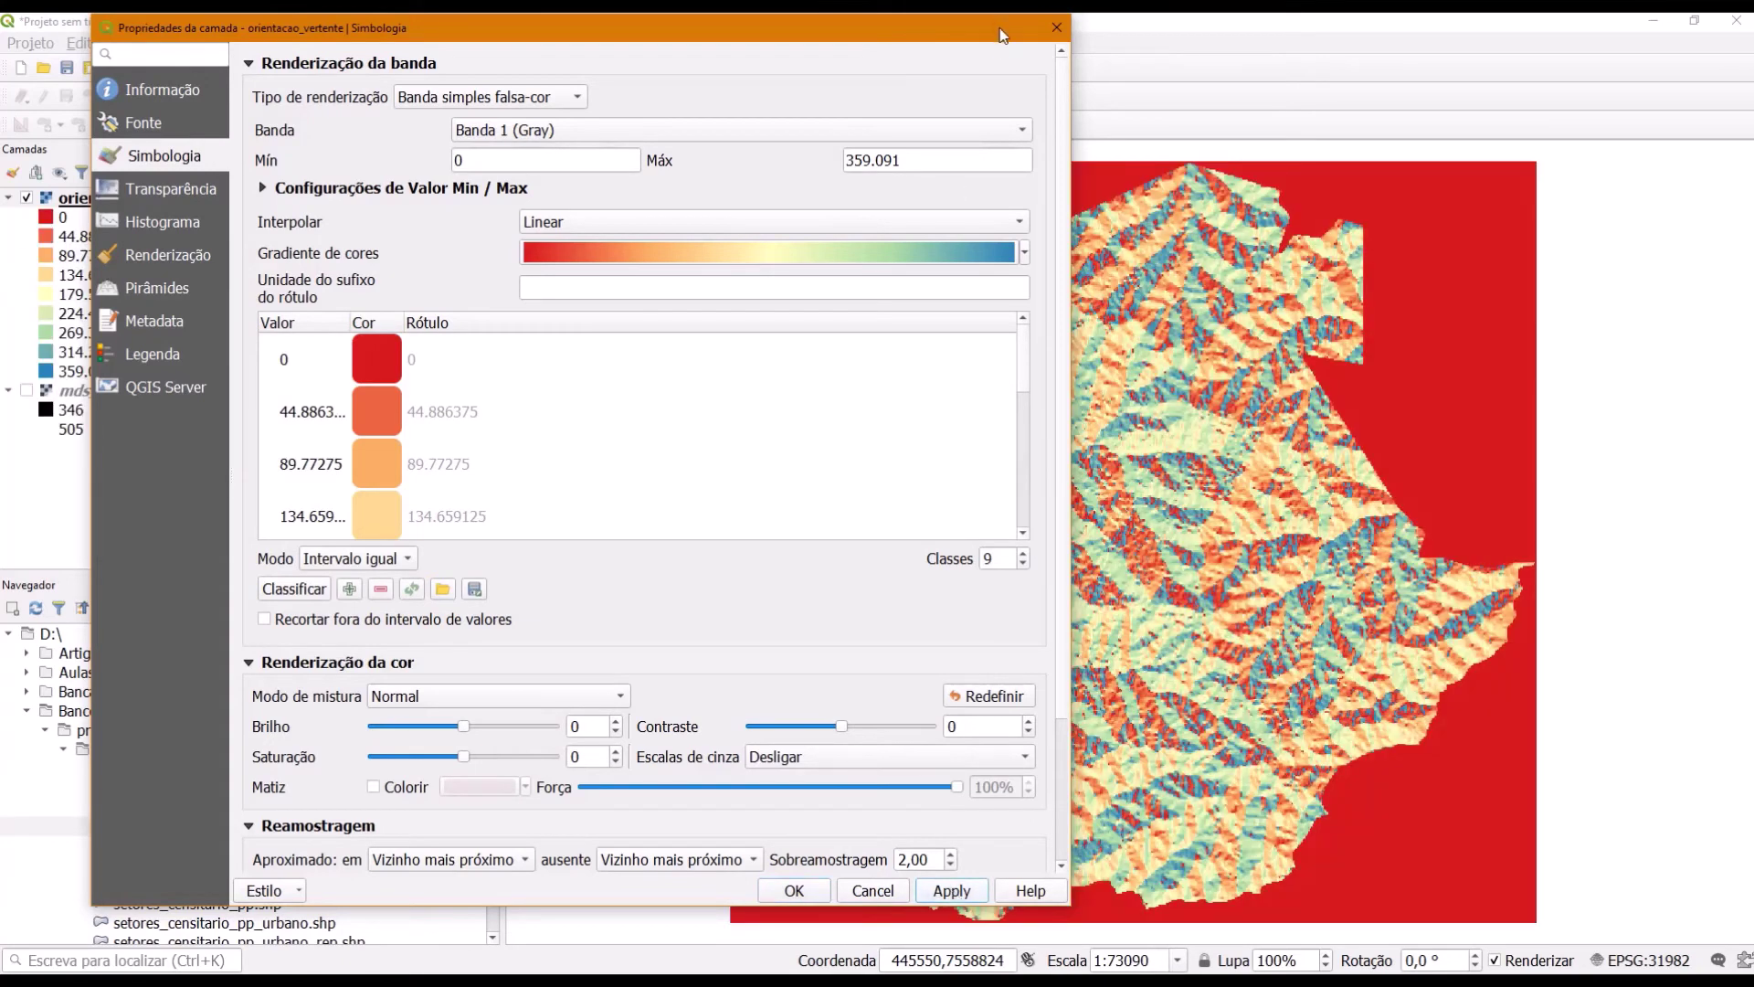
Step: Change the colour of the class with value 0 to white (#ffffff)
{"action": "left_click_drag", "start_coordinate": [1003, 35], "coordinate": [692, 60]}
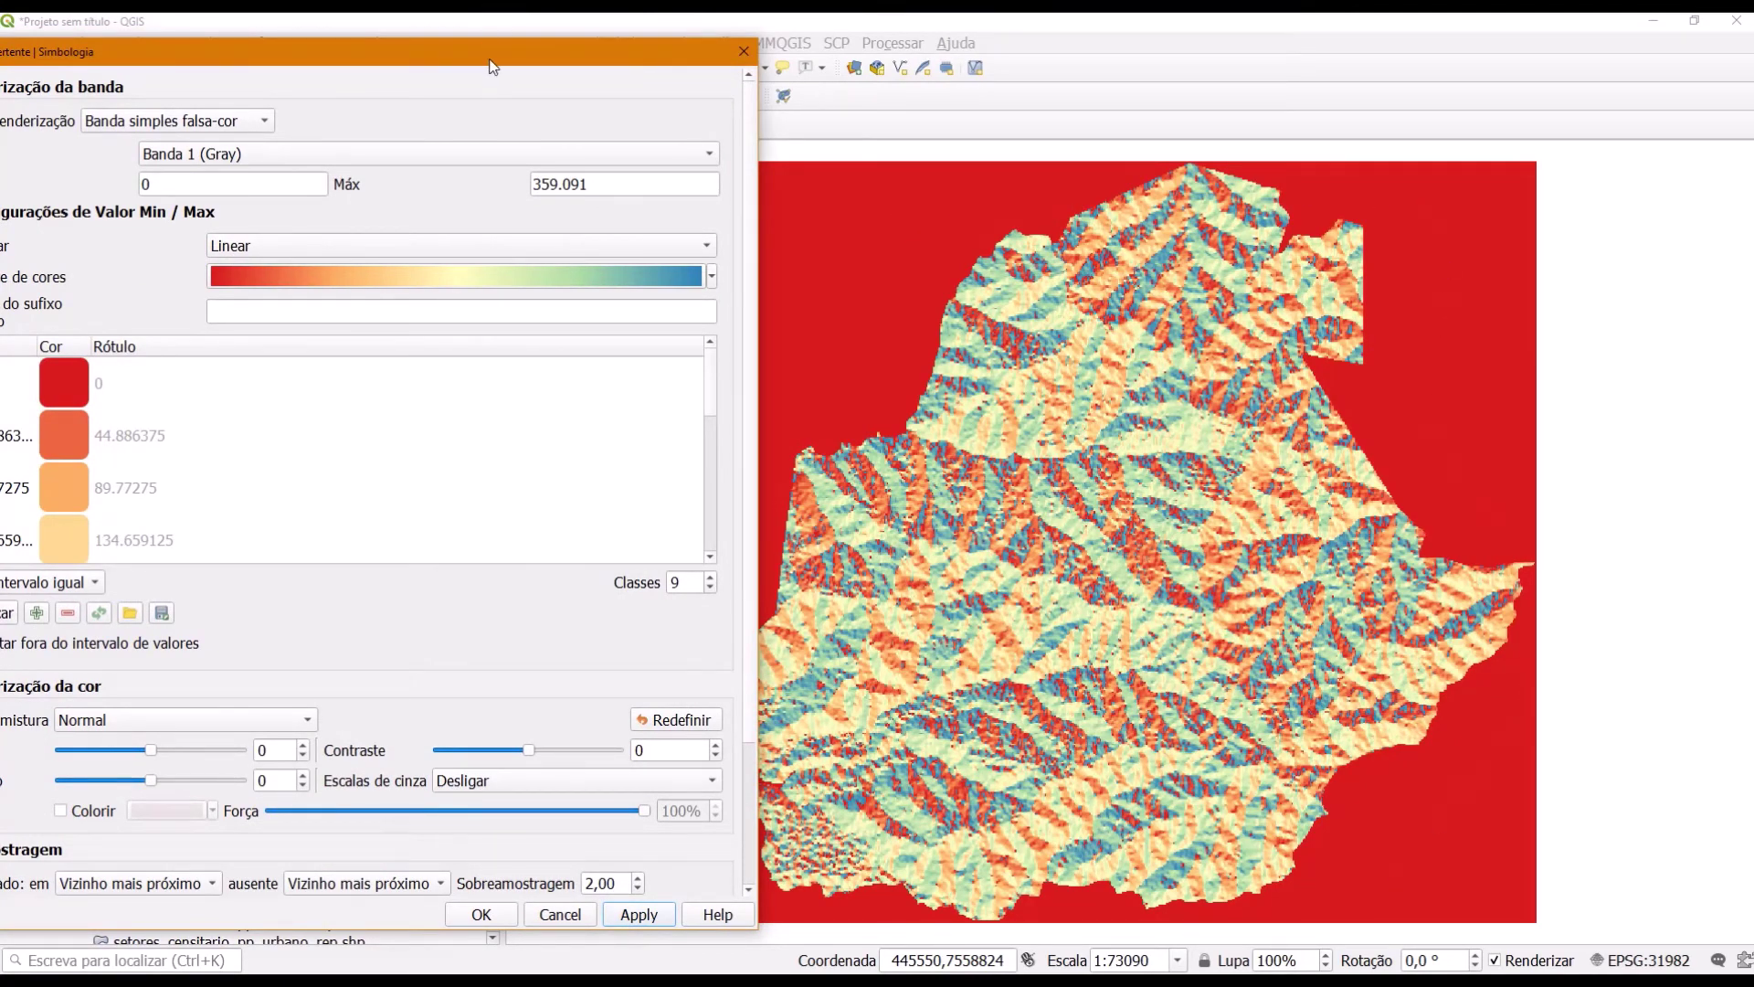
{"action": "left_click_drag", "start_coordinate": [489, 59], "coordinate": [617, 50]}
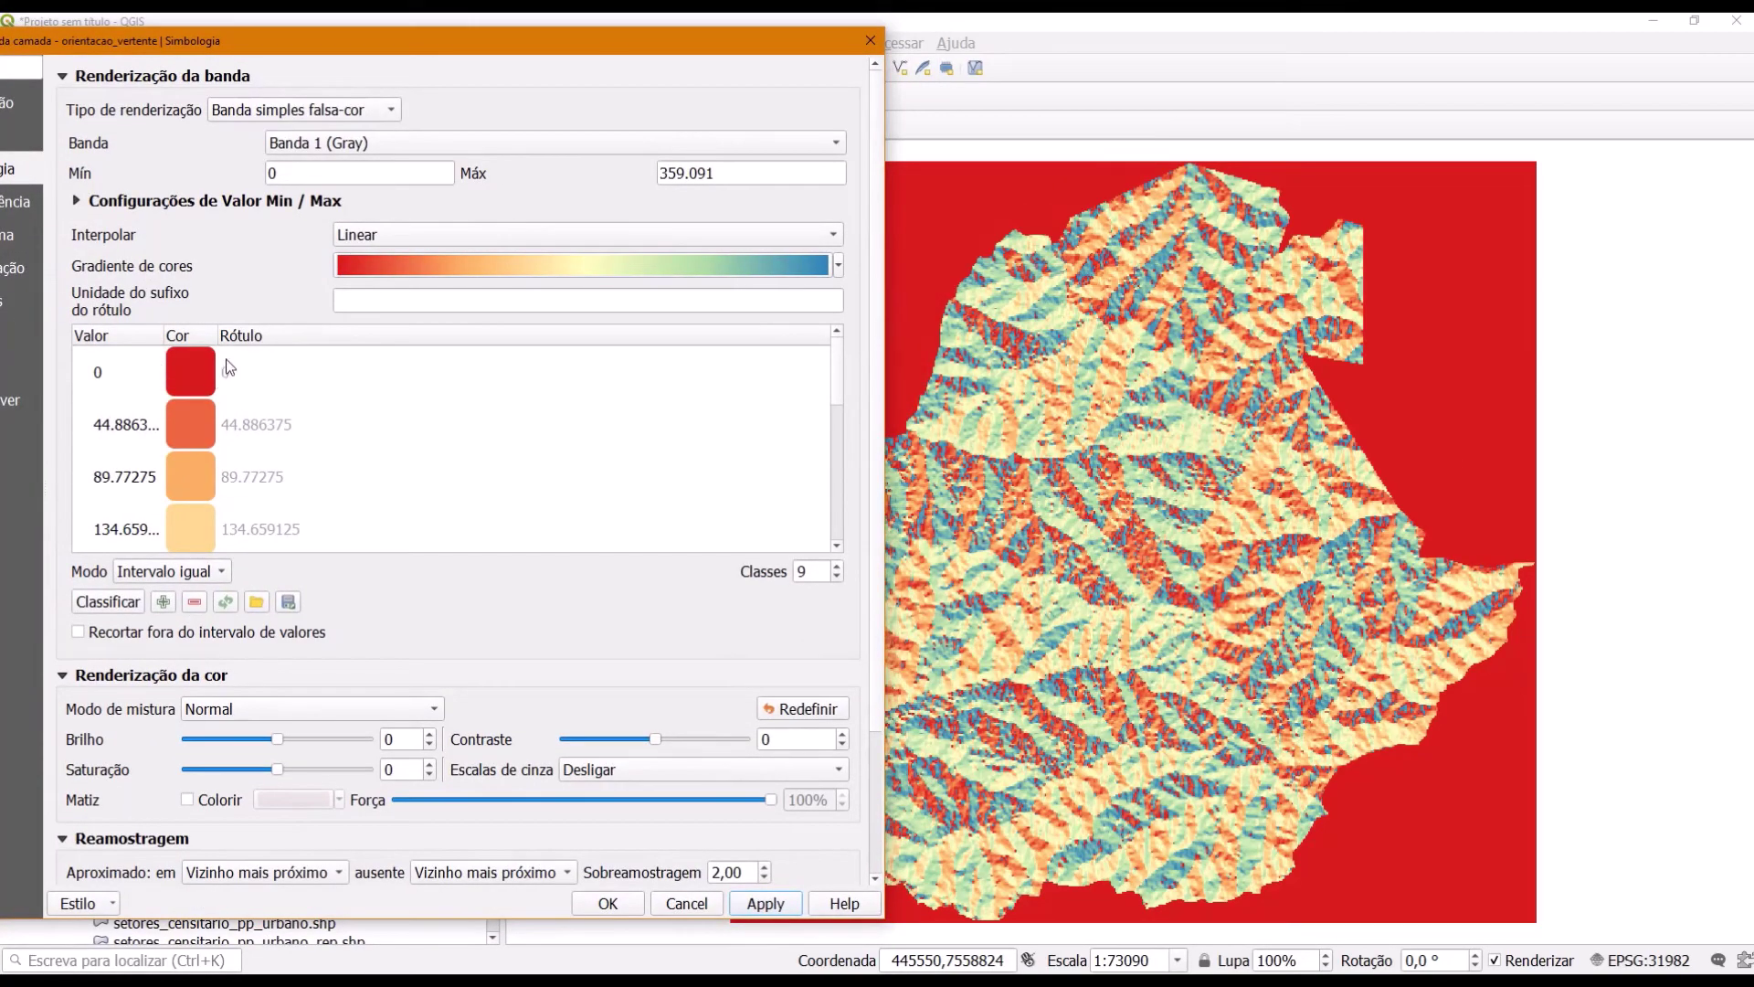
{"action": "double_click", "coordinate": [188, 375]}
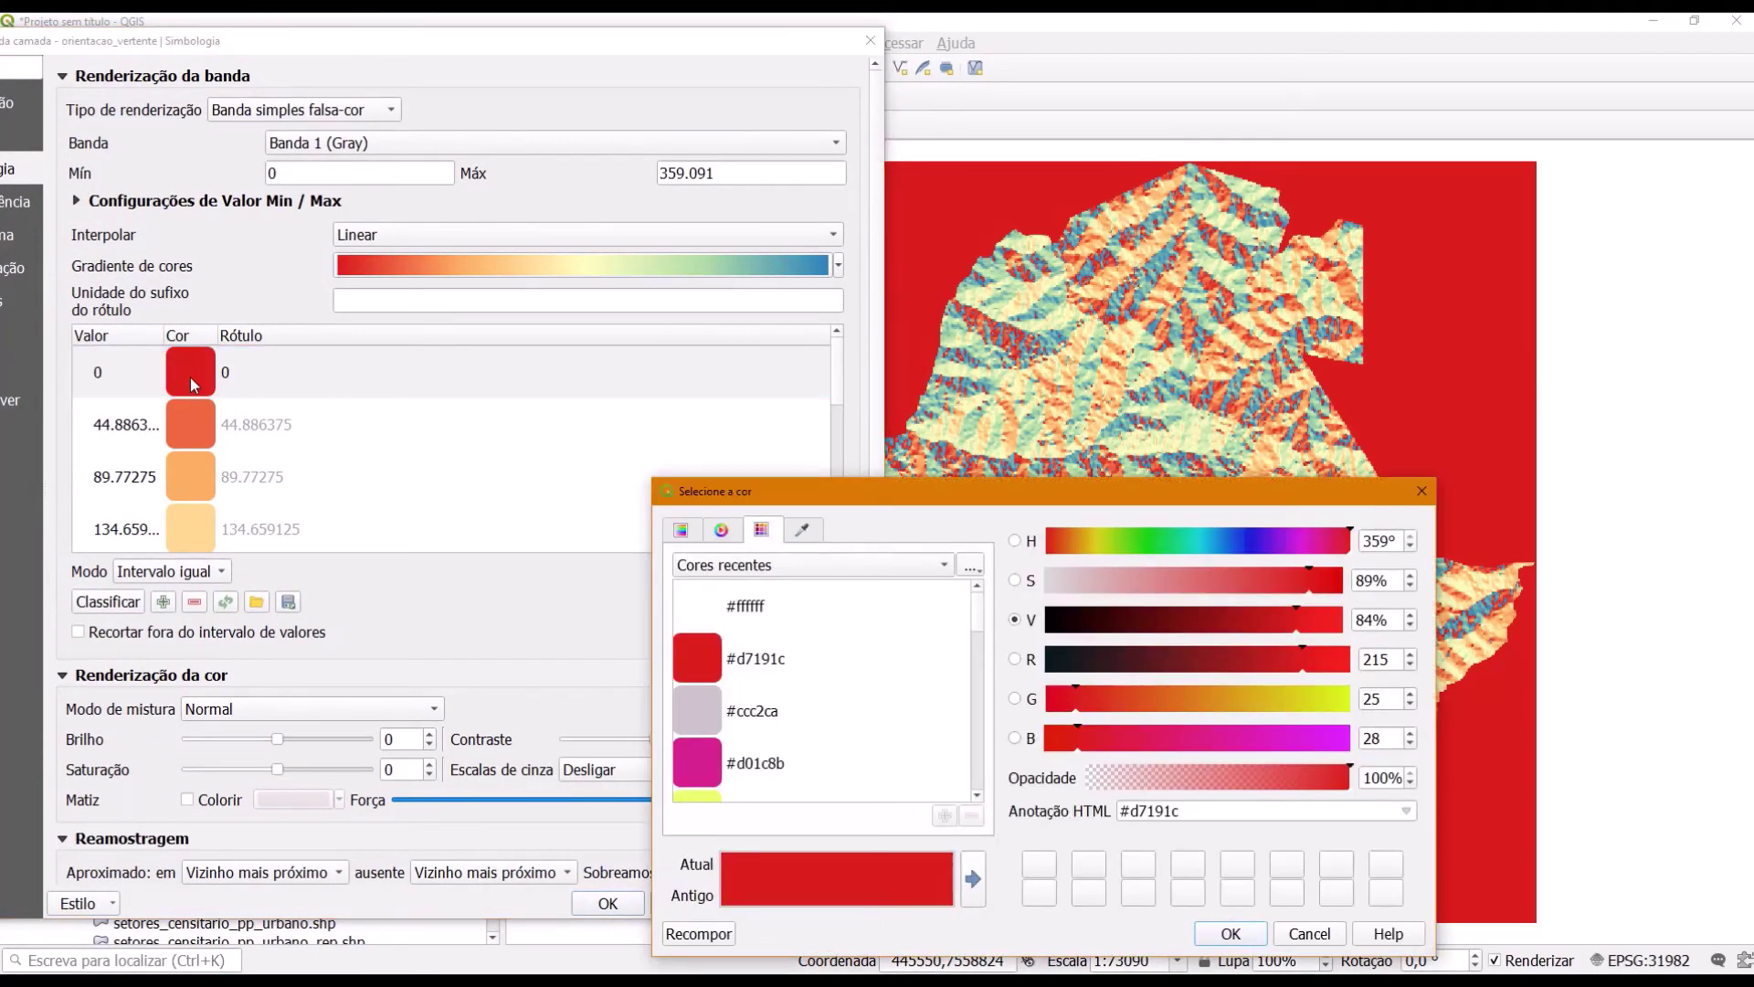
{"action": "left_click", "coordinate": [711, 617]}
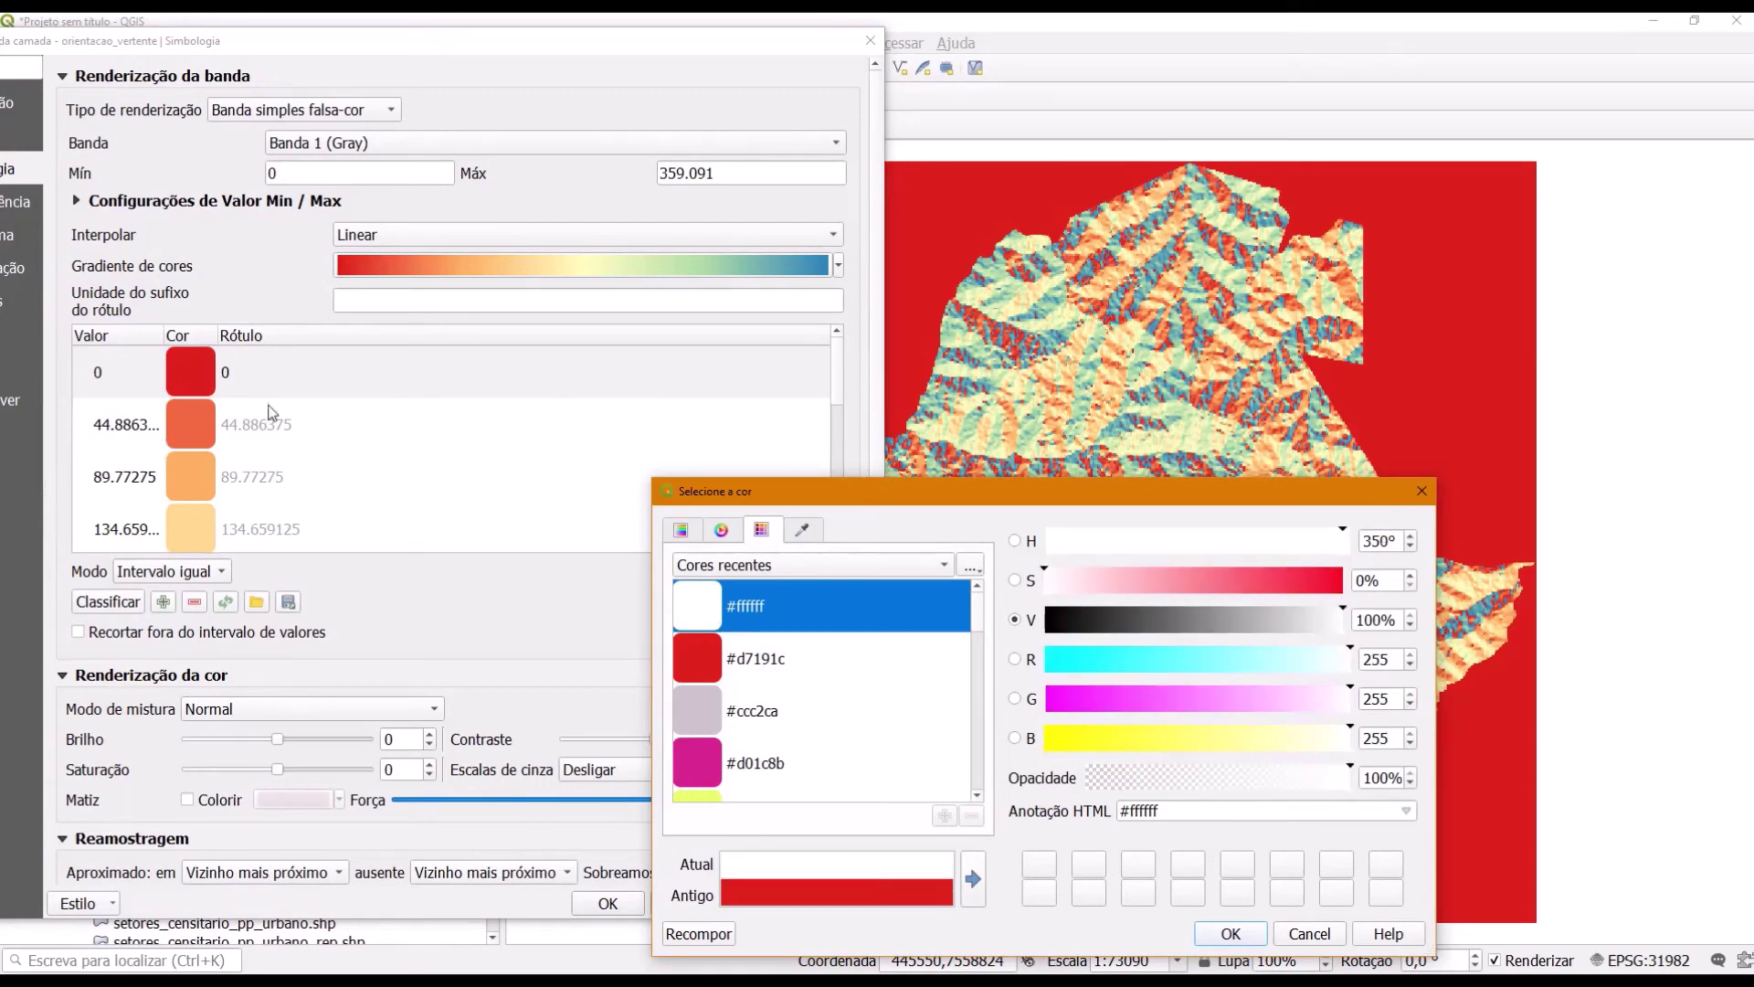
{"action": "left_click", "coordinate": [1225, 934]}
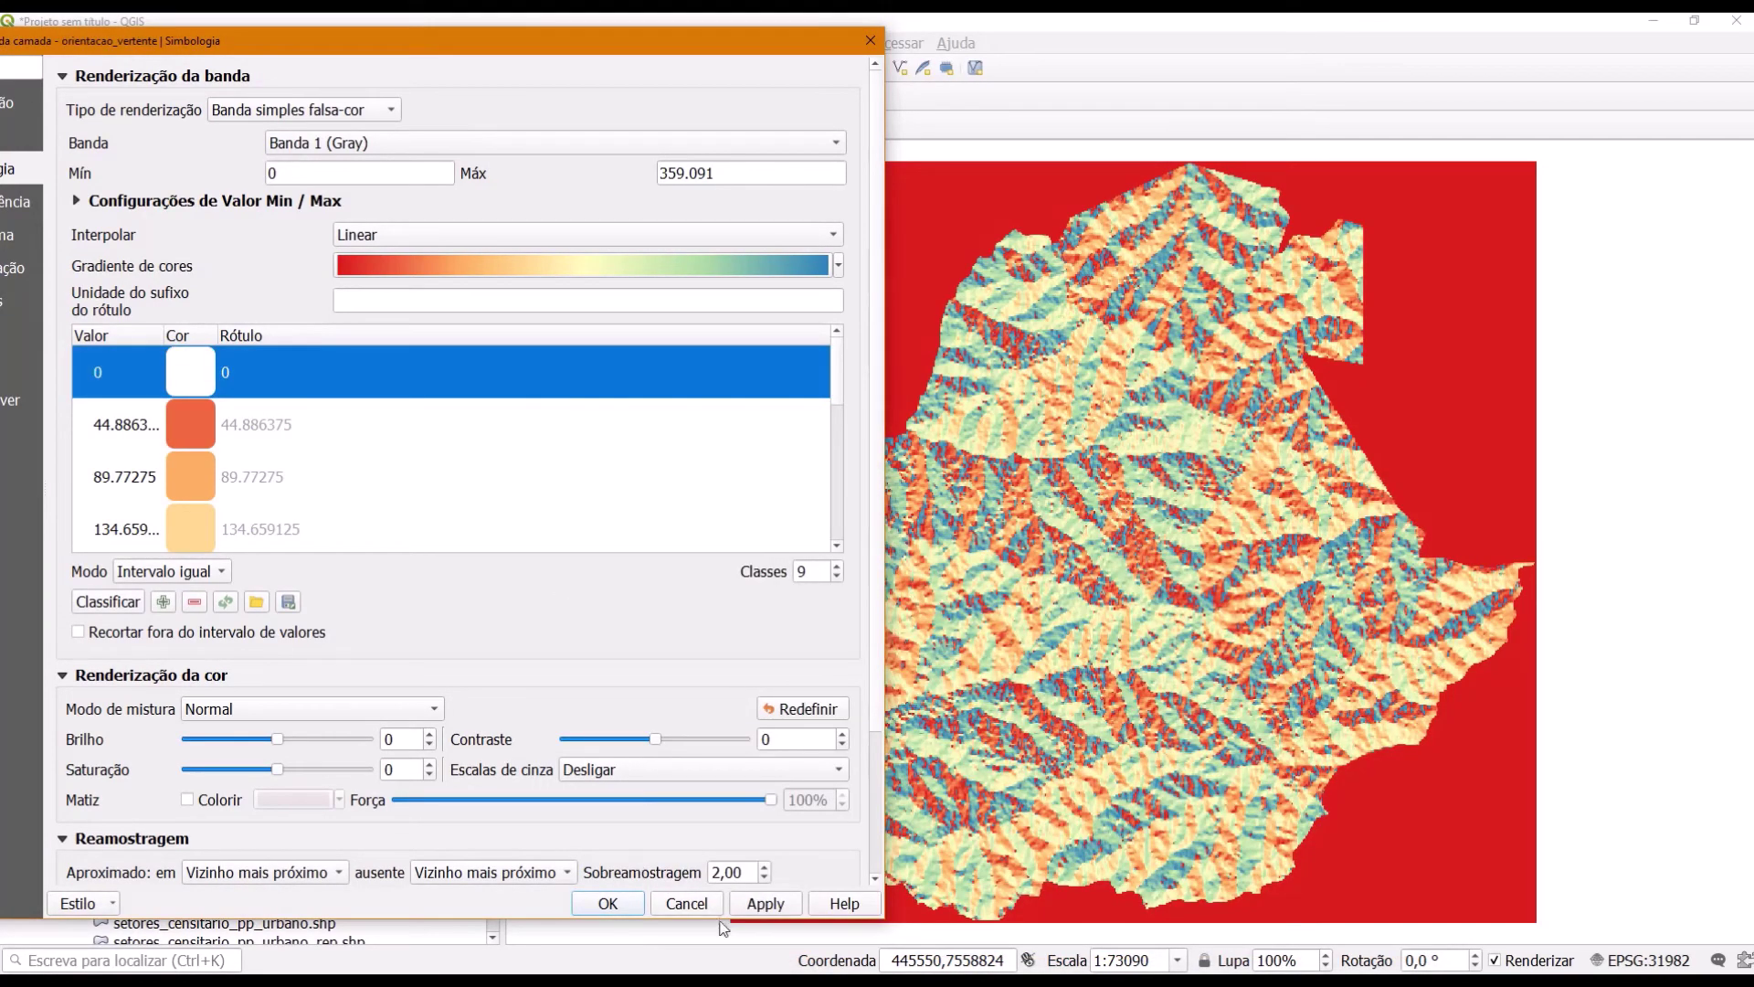
Step: Apply the white colour of the 0 class to the map and reposition the layer properties window
{"action": "left_click", "coordinate": [782, 909]}
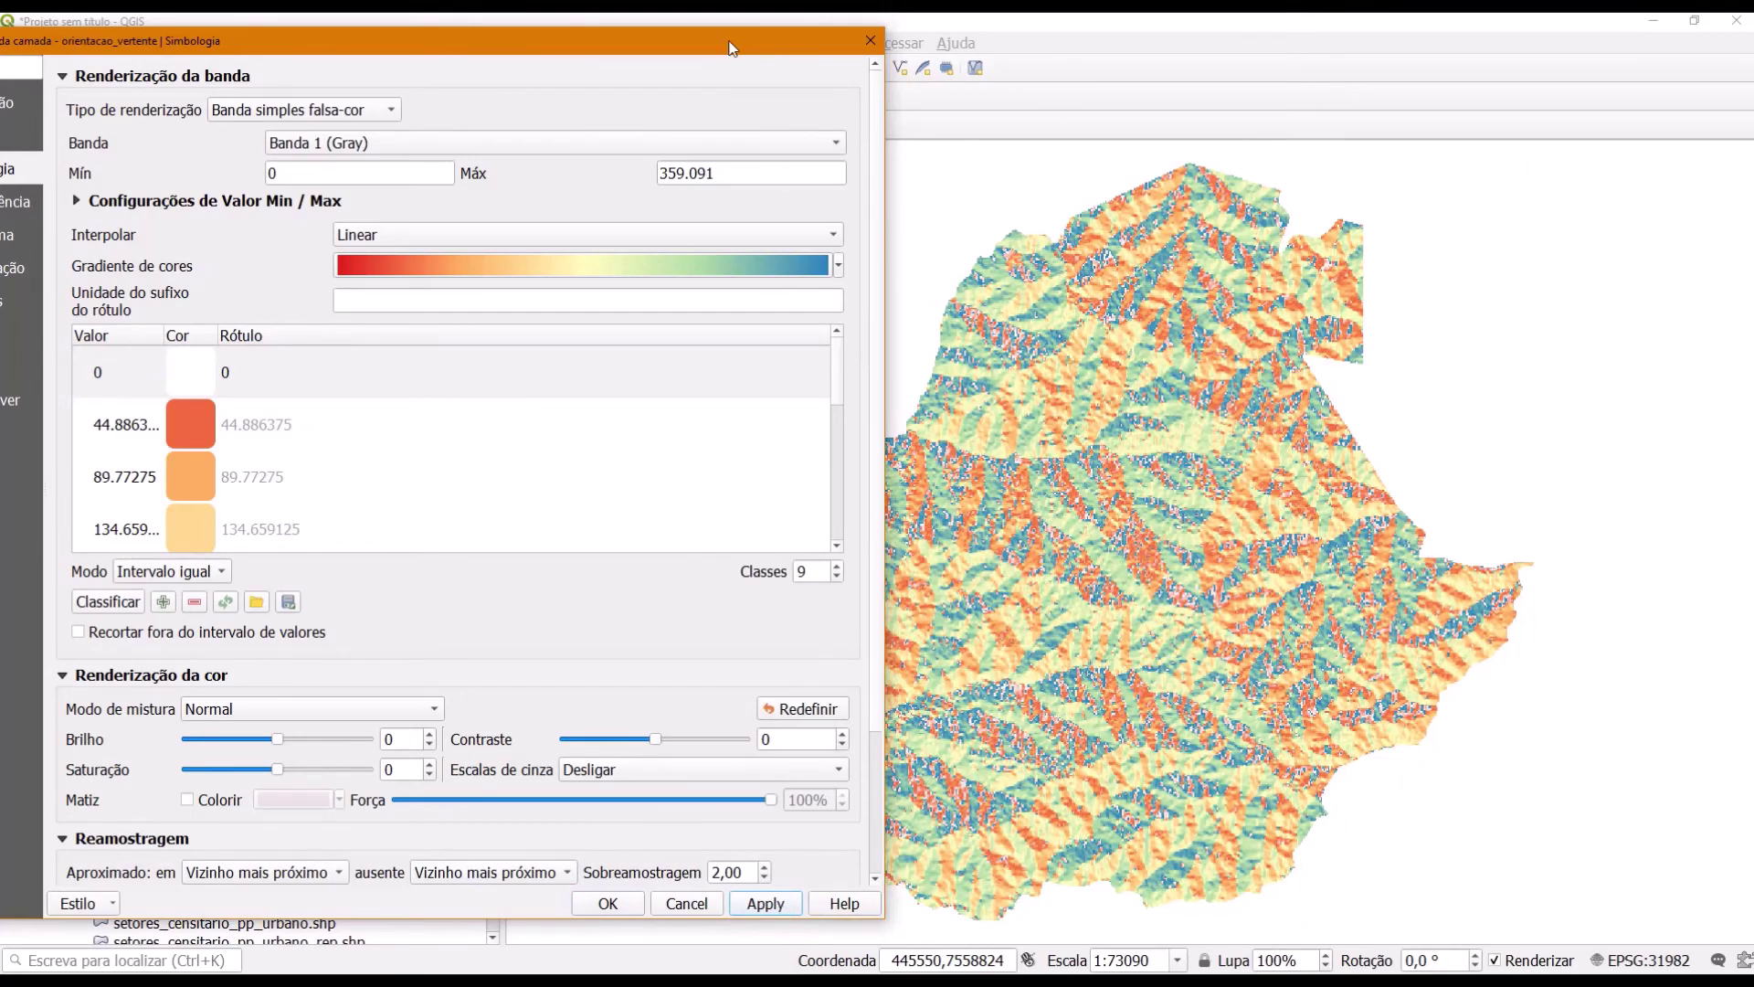
{"action": "left_click_drag", "start_coordinate": [760, 44], "coordinate": [710, 48]}
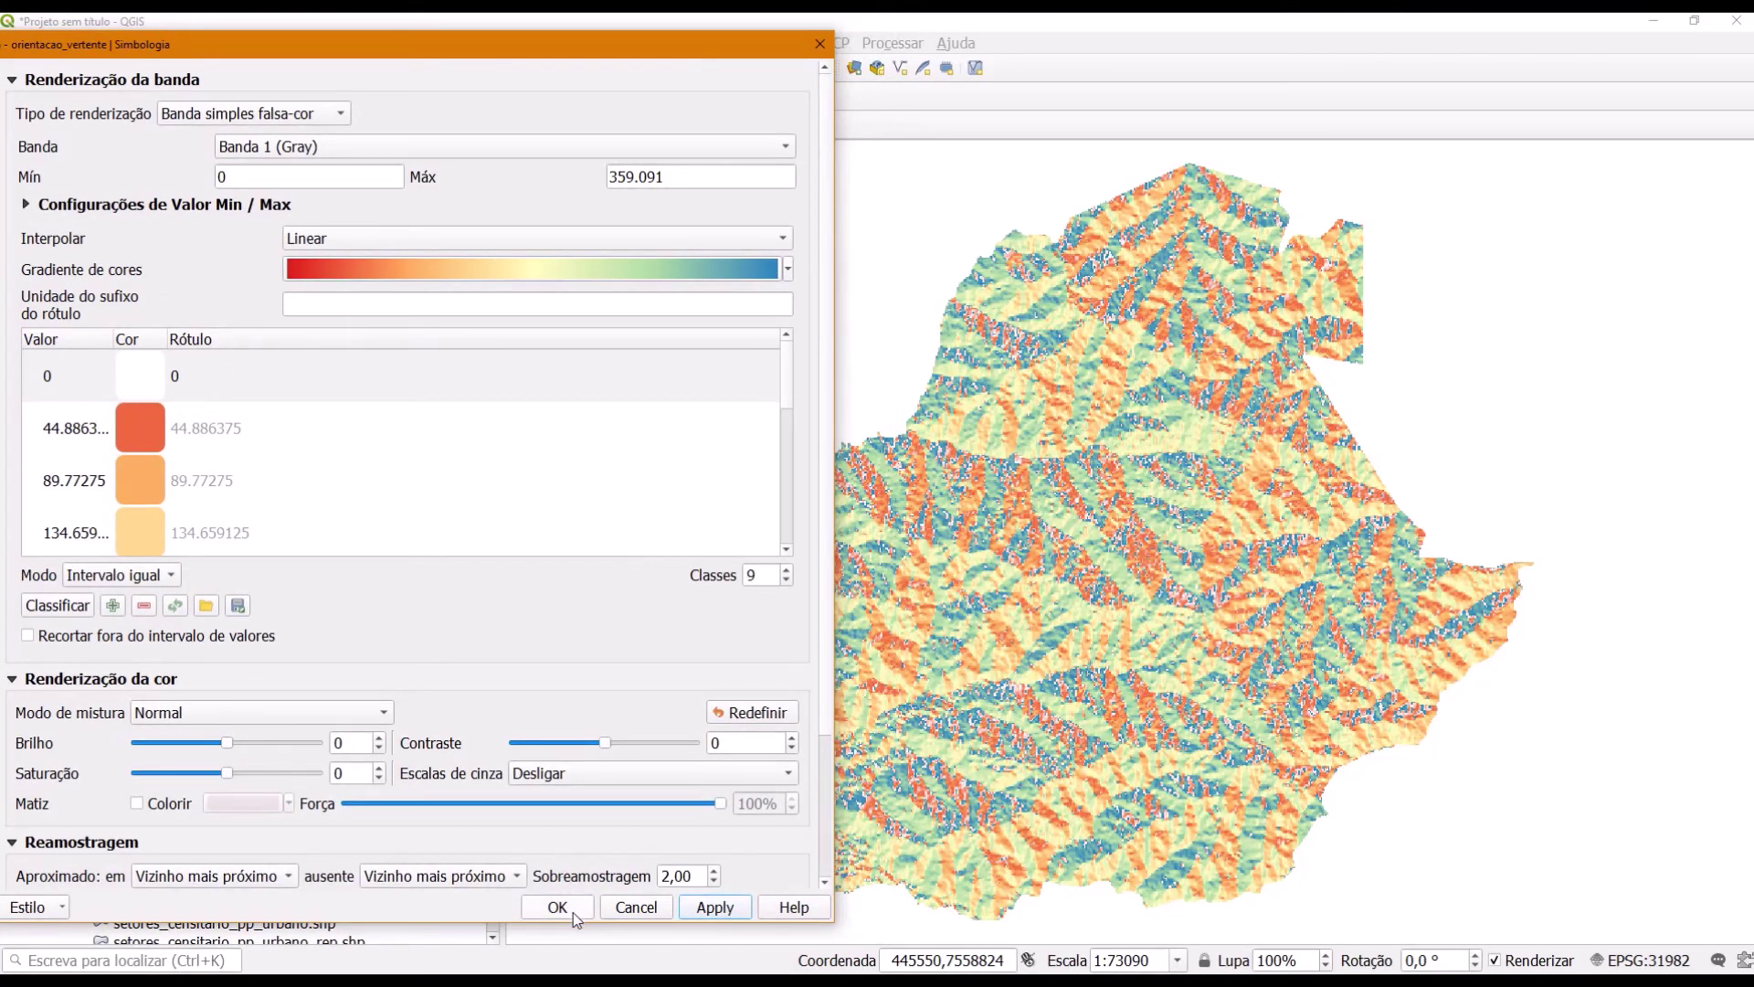
{"action": "left_click_drag", "start_coordinate": [491, 43], "coordinate": [774, 23]}
Step: Change the values of the second, third and fourth orientation classes to 45, 90 and 135
{"action": "left_click", "coordinate": [362, 418]}
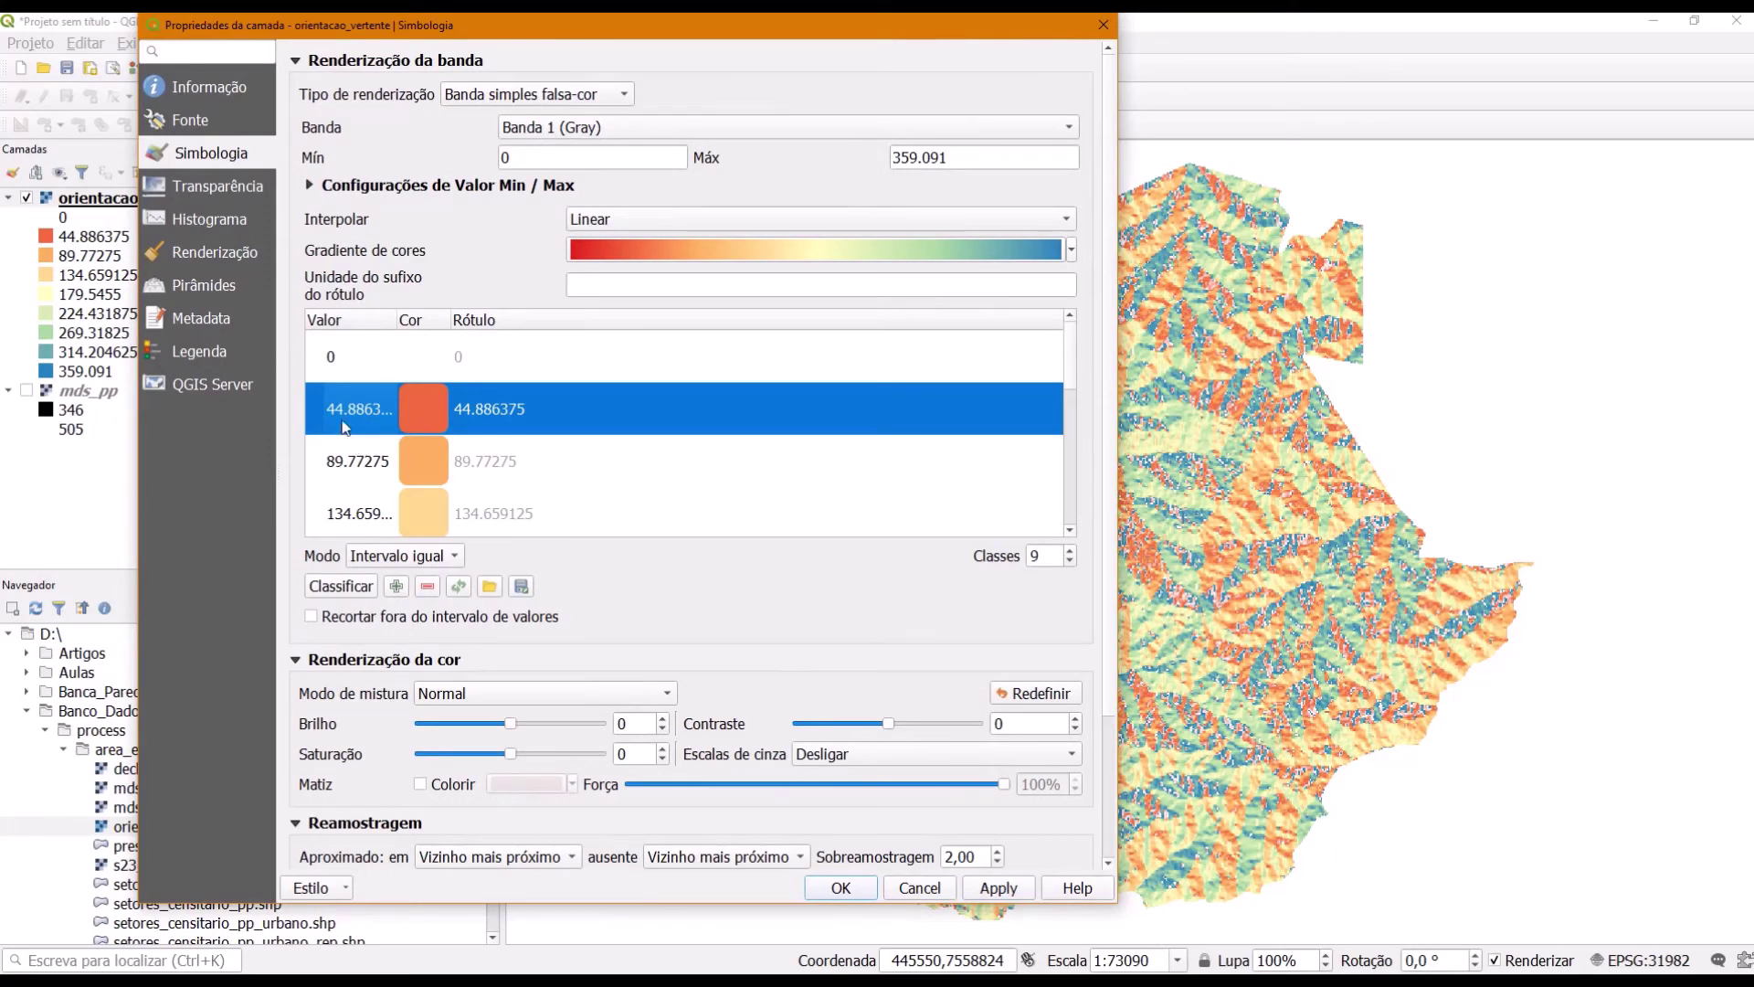
{"action": "double_click", "coordinate": [350, 413]}
{"action": "type", "text": "45"}
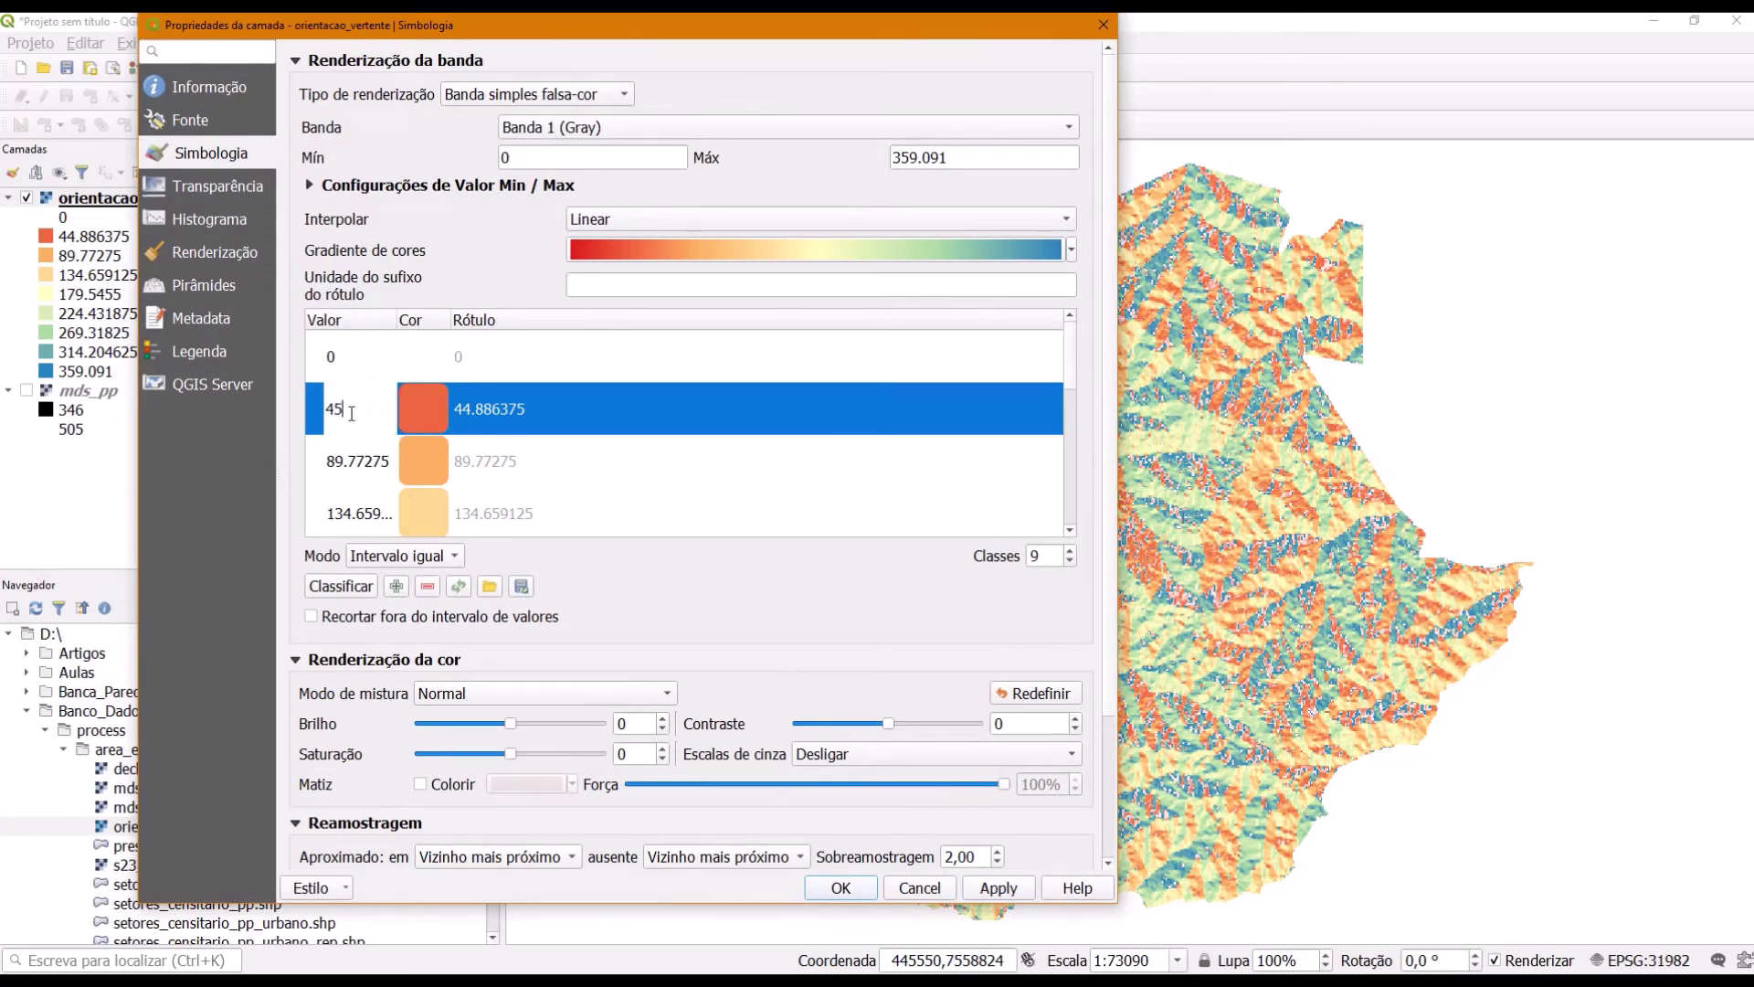
{"action": "double_click", "coordinate": [361, 461]}
{"action": "type", "text": "90"}
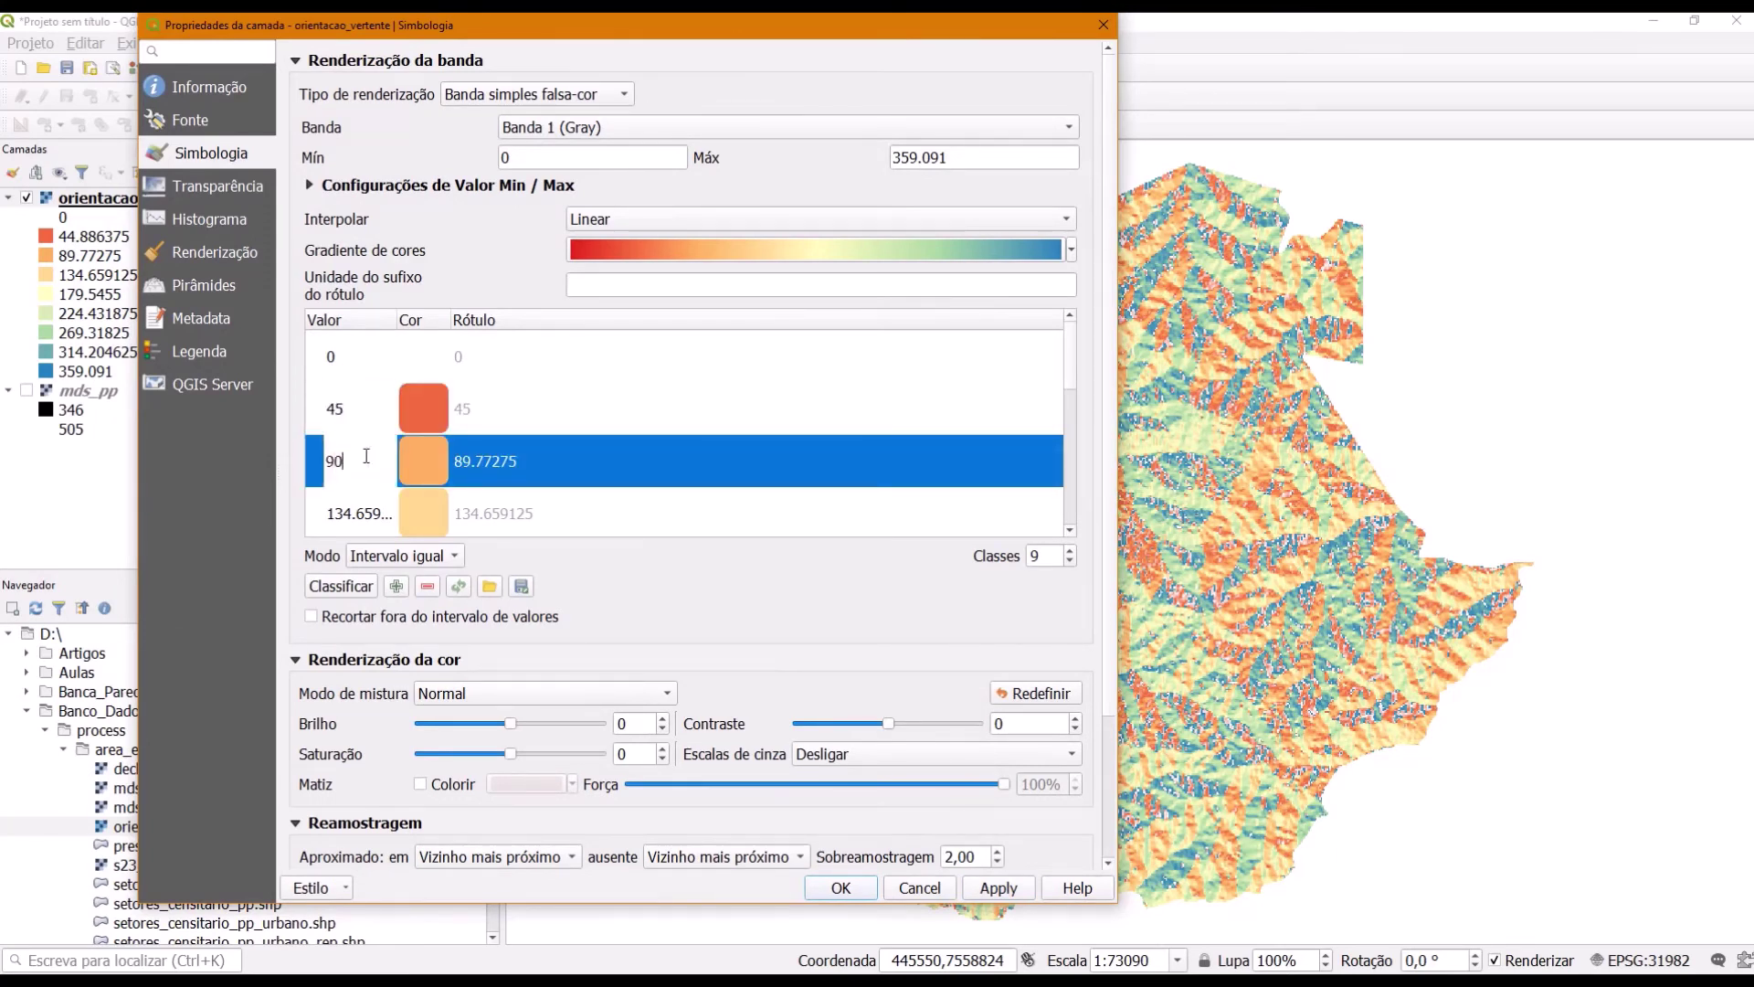
{"action": "double_click", "coordinate": [378, 512]}
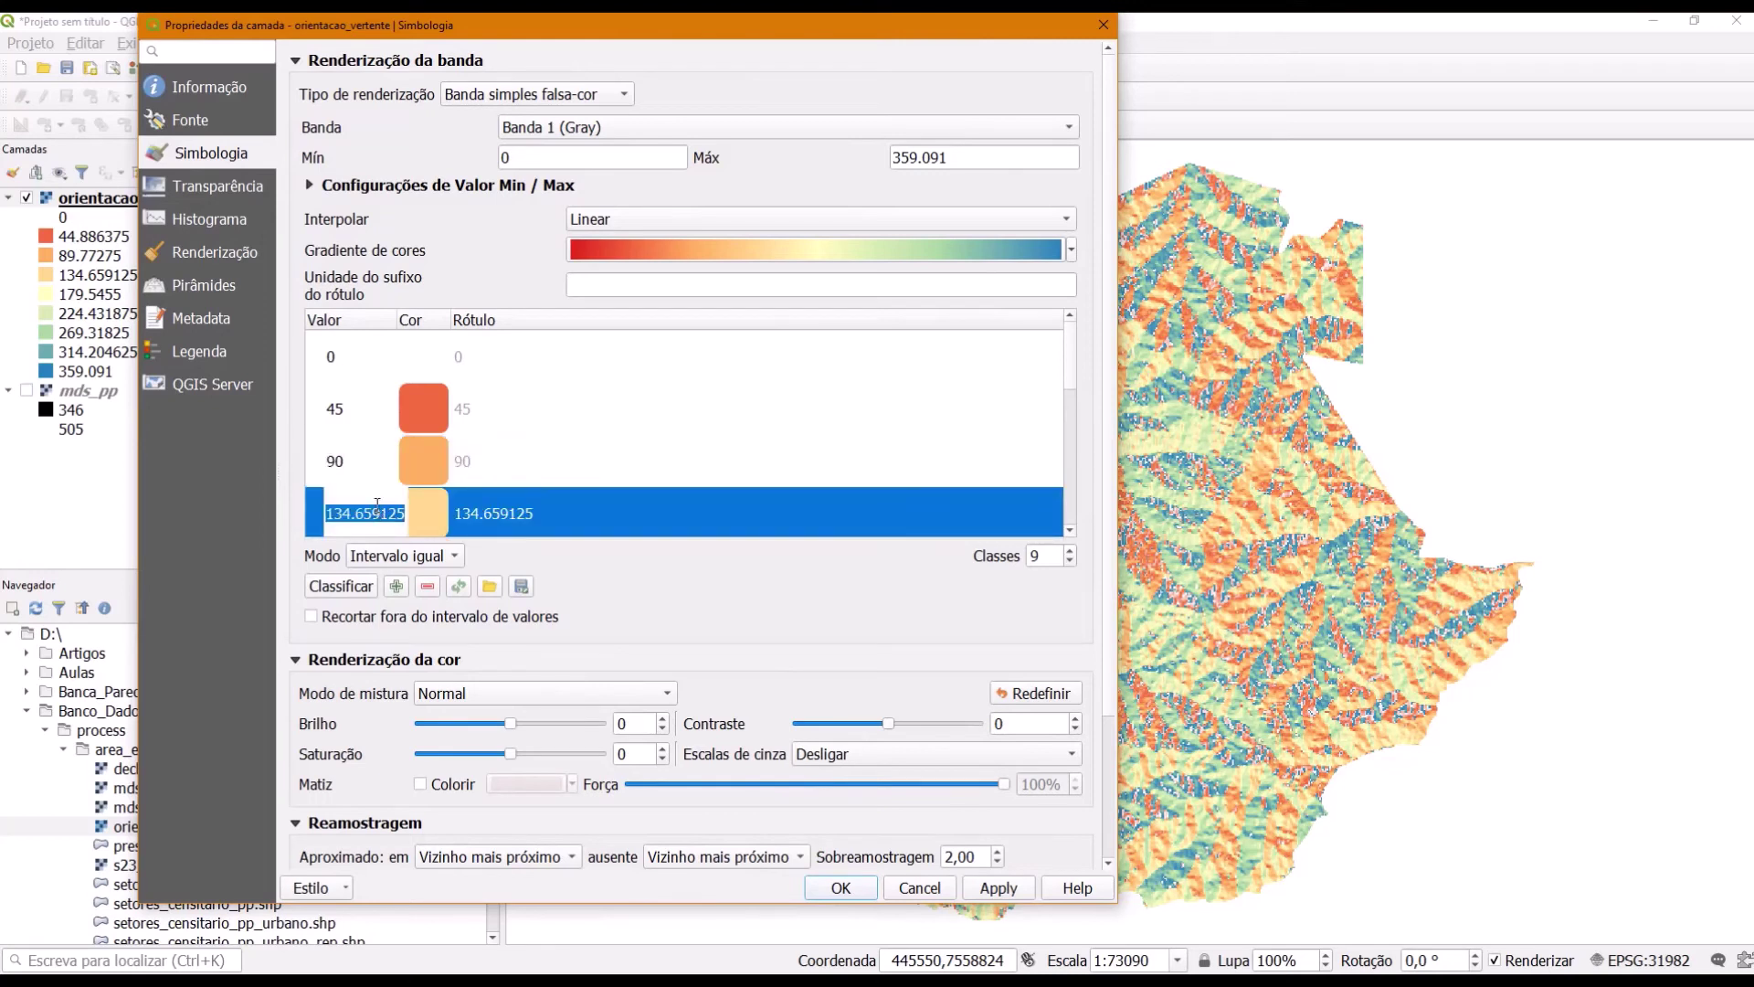
{"action": "type", "text": "135"}
{"action": "key", "text": "Return"}
Step: Change the values of the fifth and sixth orientation classes to 180 and 225
{"action": "left_click_drag", "start_coordinate": [1067, 343], "coordinate": [1064, 389]}
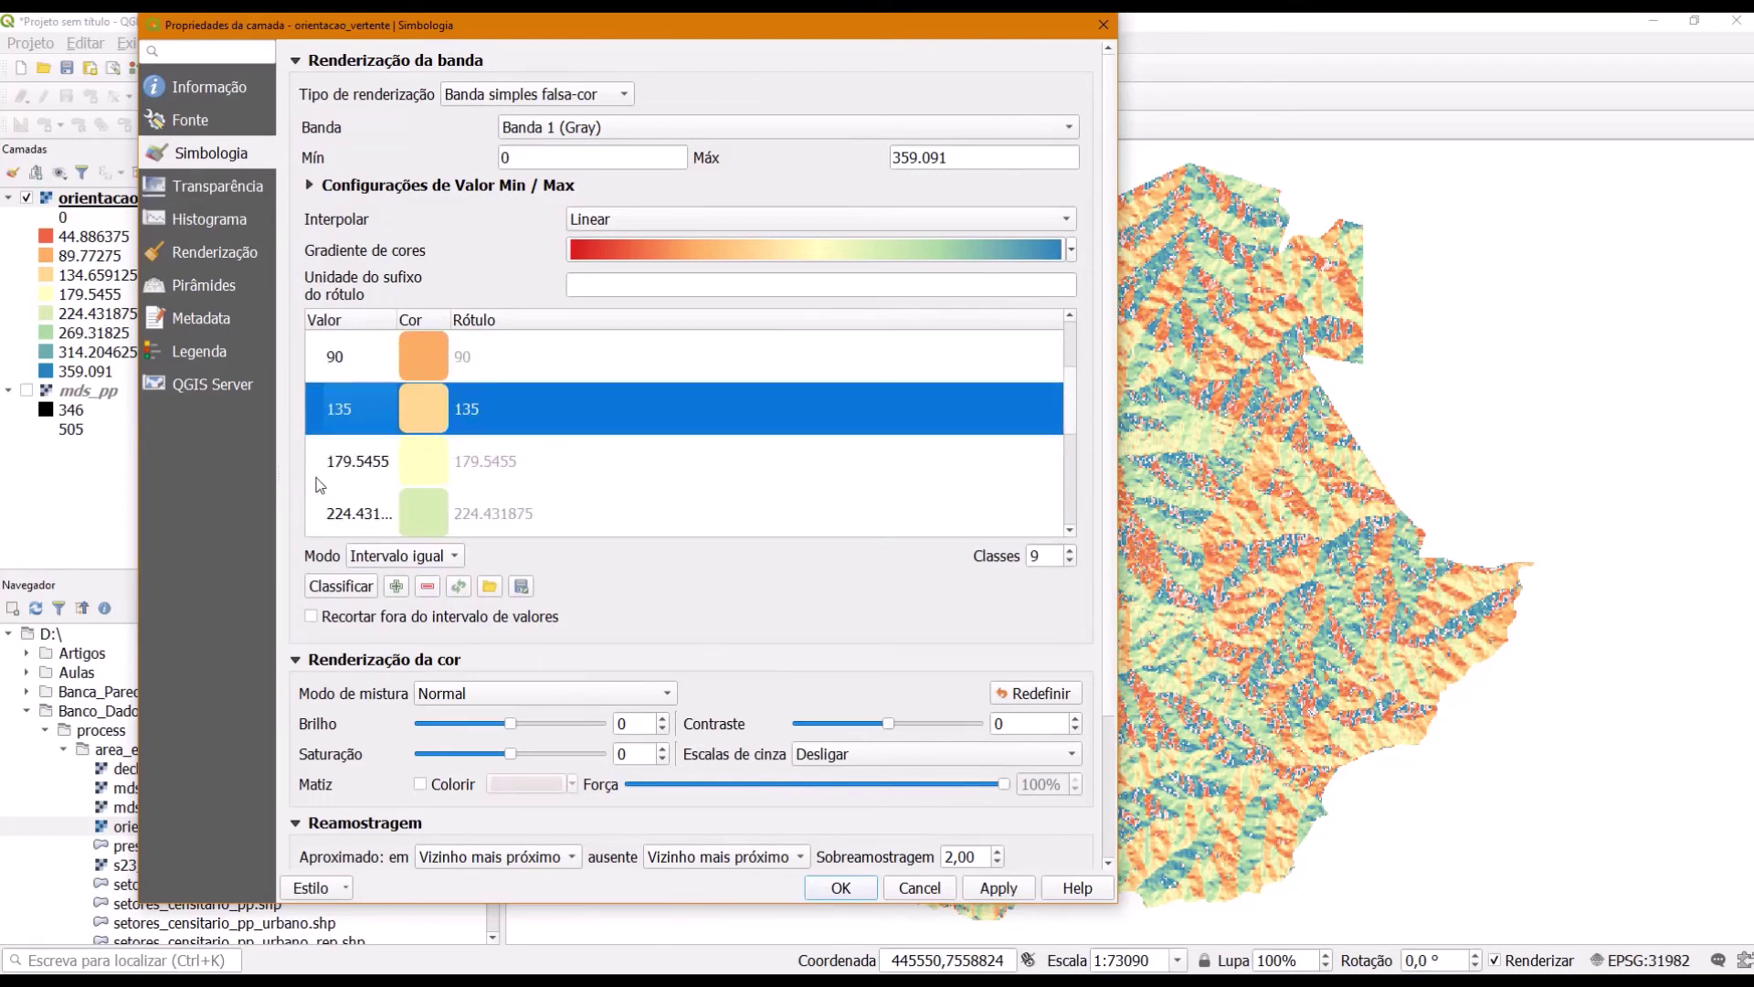
{"action": "left_click", "coordinate": [370, 461]}
{"action": "type", "text": "18"}
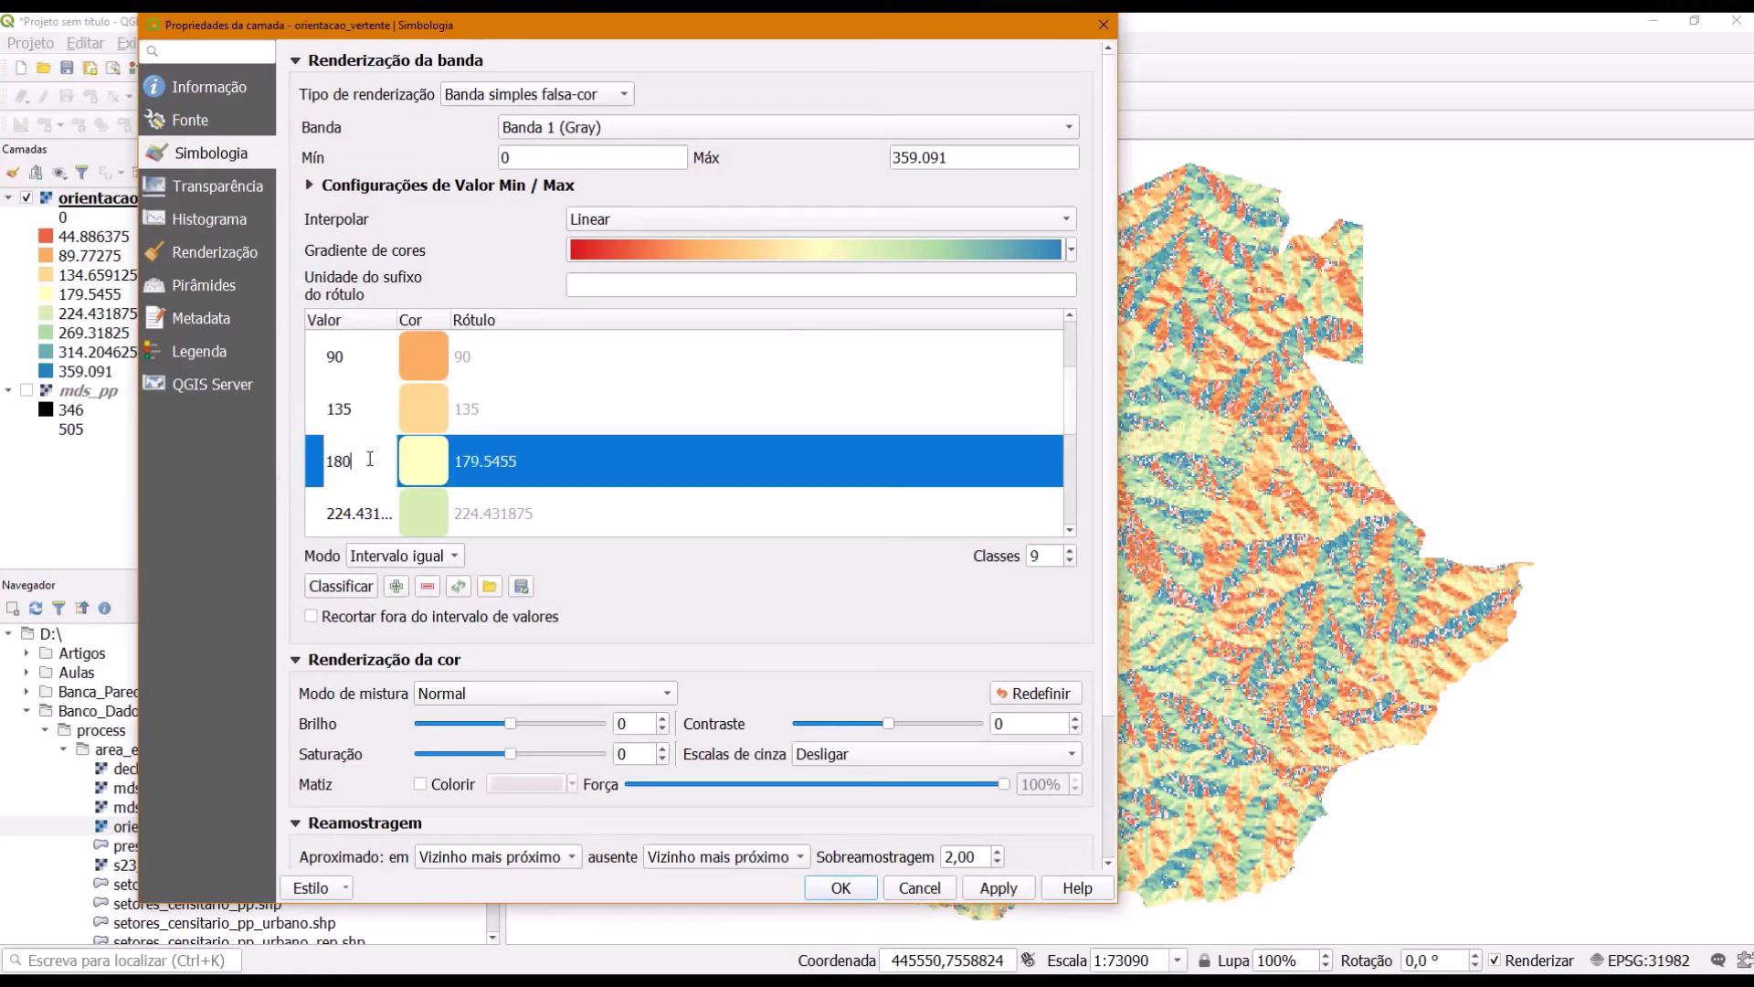
{"action": "type", "text": "0"}
{"action": "double_click", "coordinate": [379, 514]}
{"action": "type", "text": "225"}
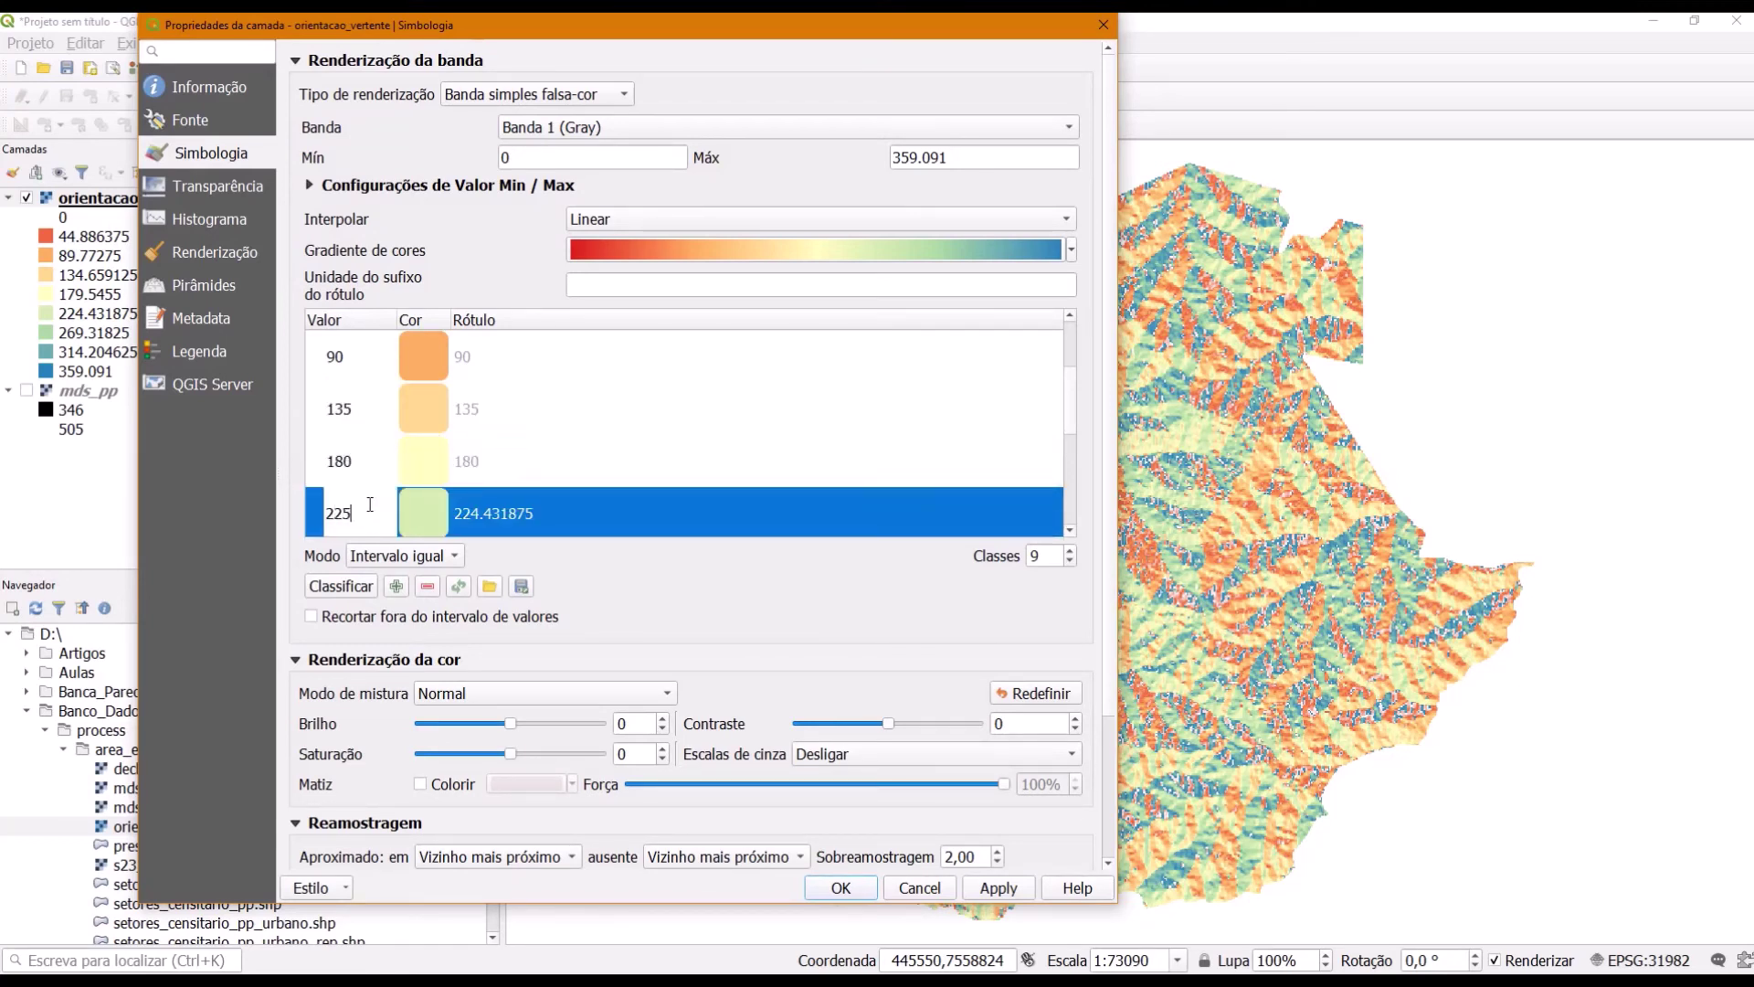
Step: Change the values of the seventh and eighth orientation classes to 270 and 315
{"action": "scroll", "coordinate": [1068, 392], "scroll_direction": "down", "scroll_amount": 3}
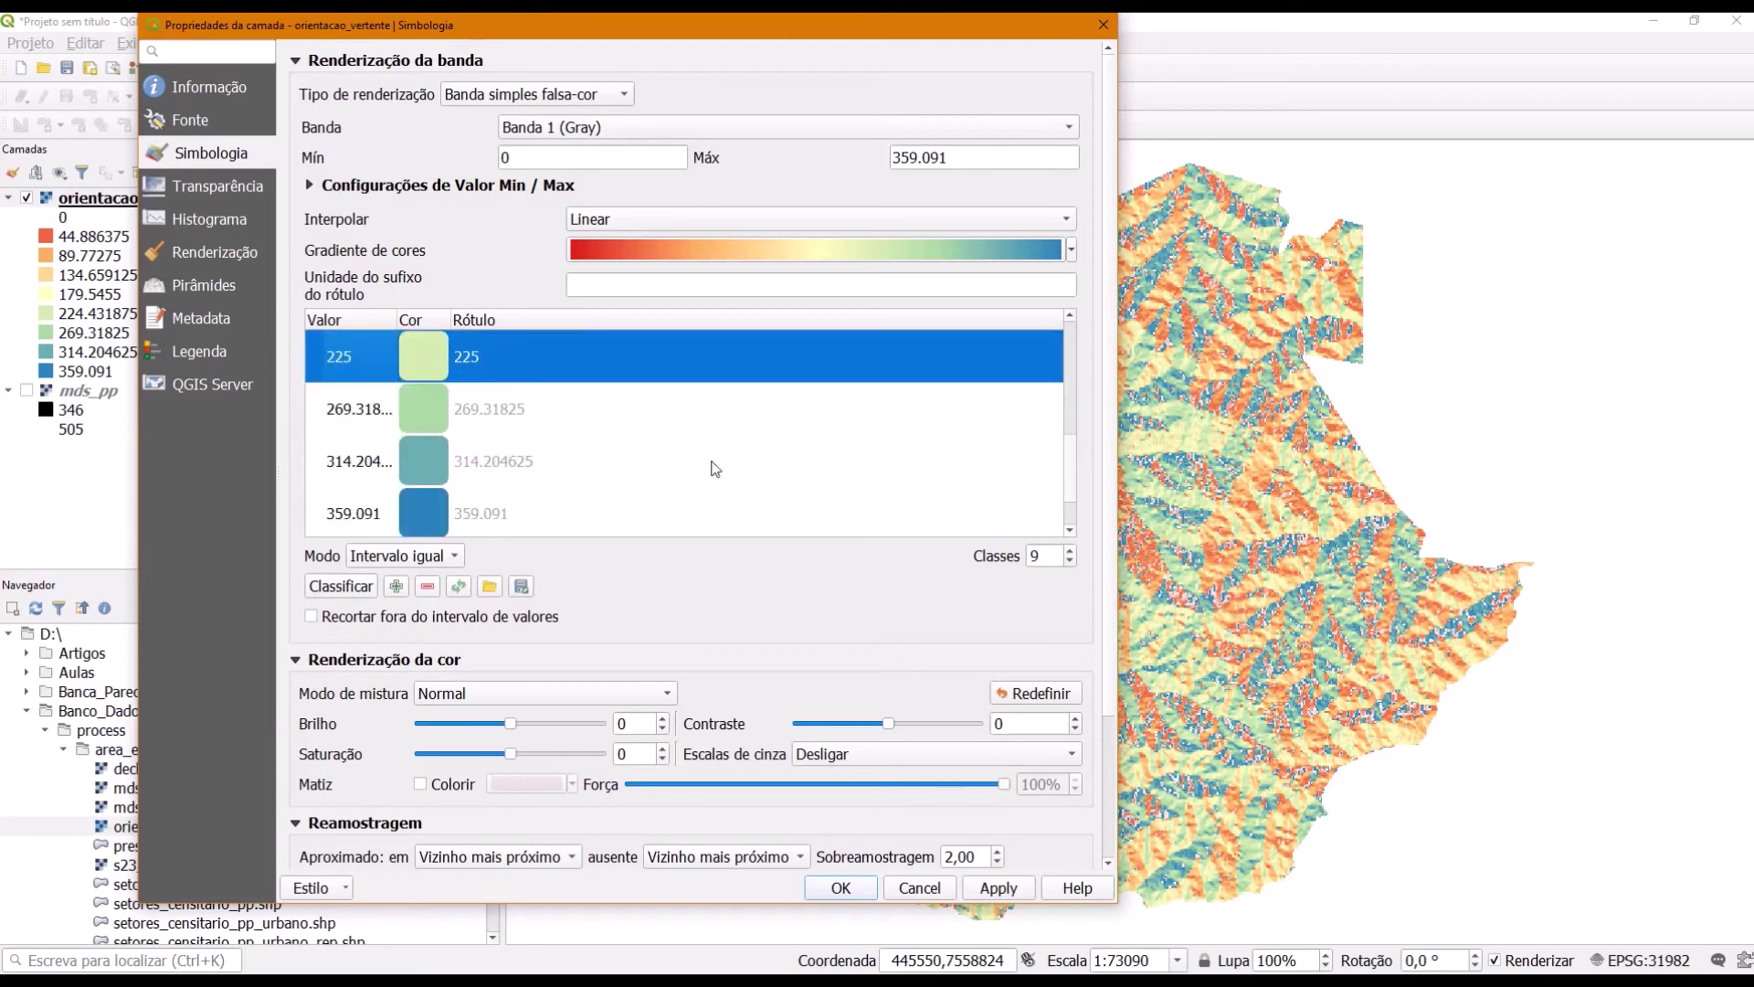
{"action": "left_click", "coordinate": [354, 408]}
{"action": "type", "text": "270"}
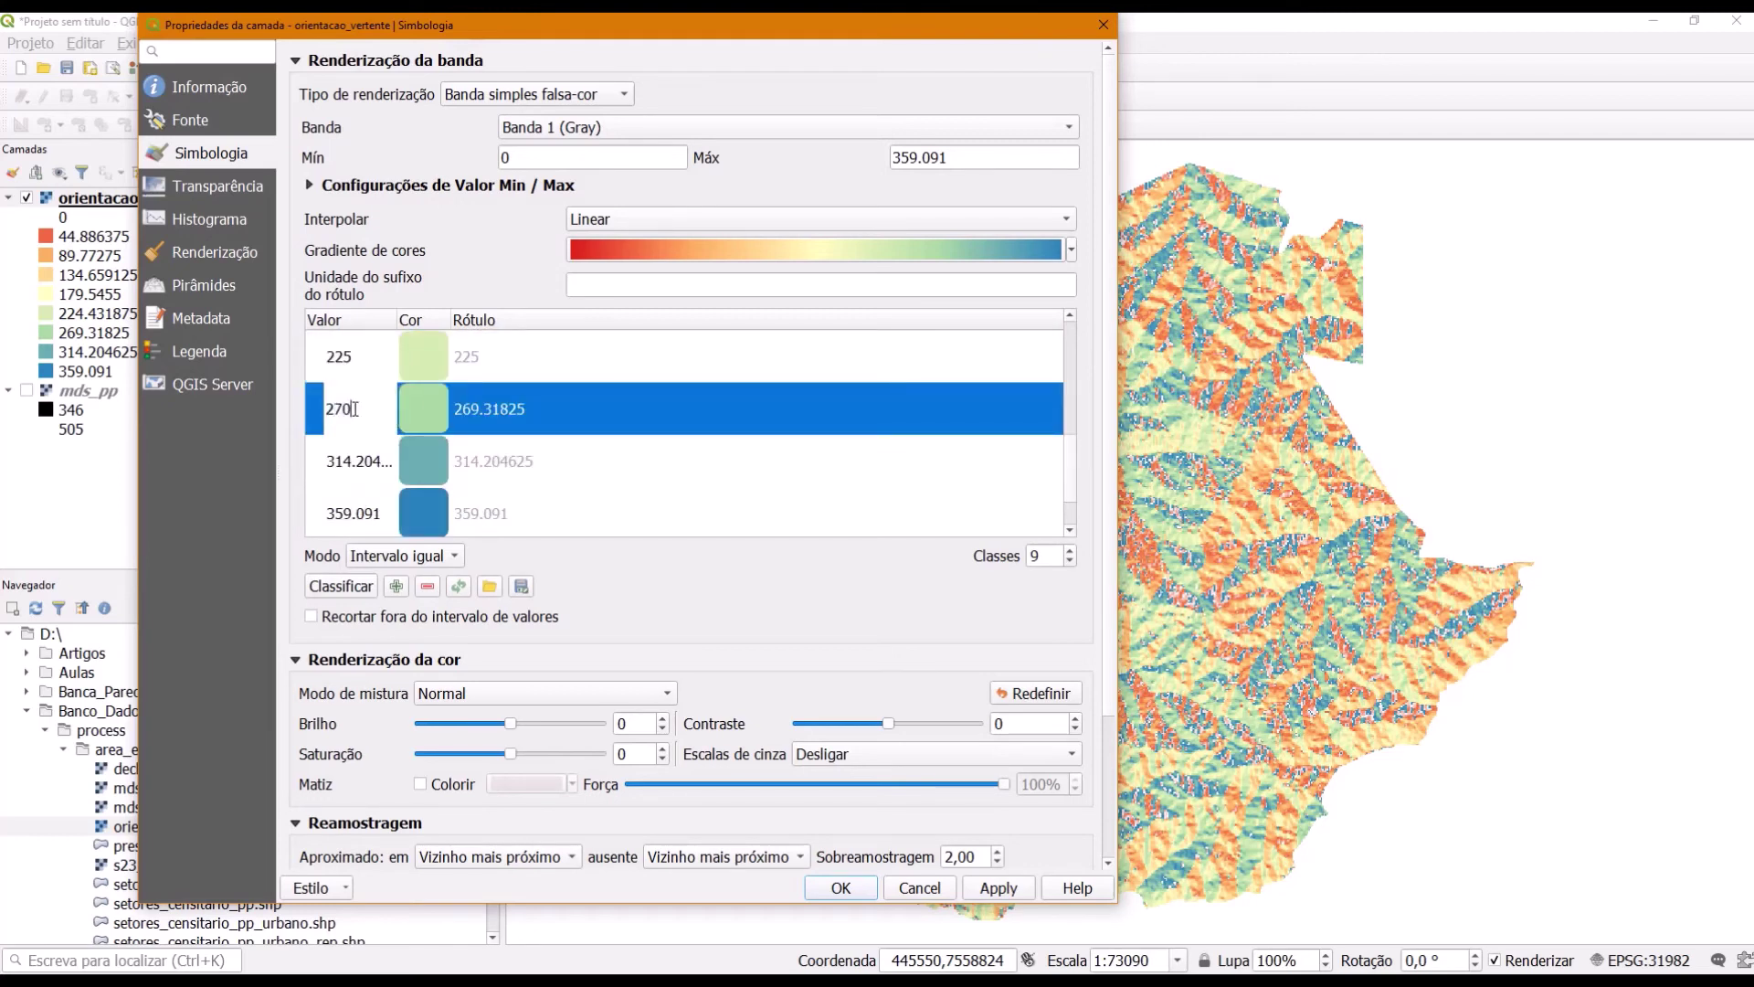
{"action": "left_click", "coordinate": [361, 472]}
{"action": "type", "text": "315"}
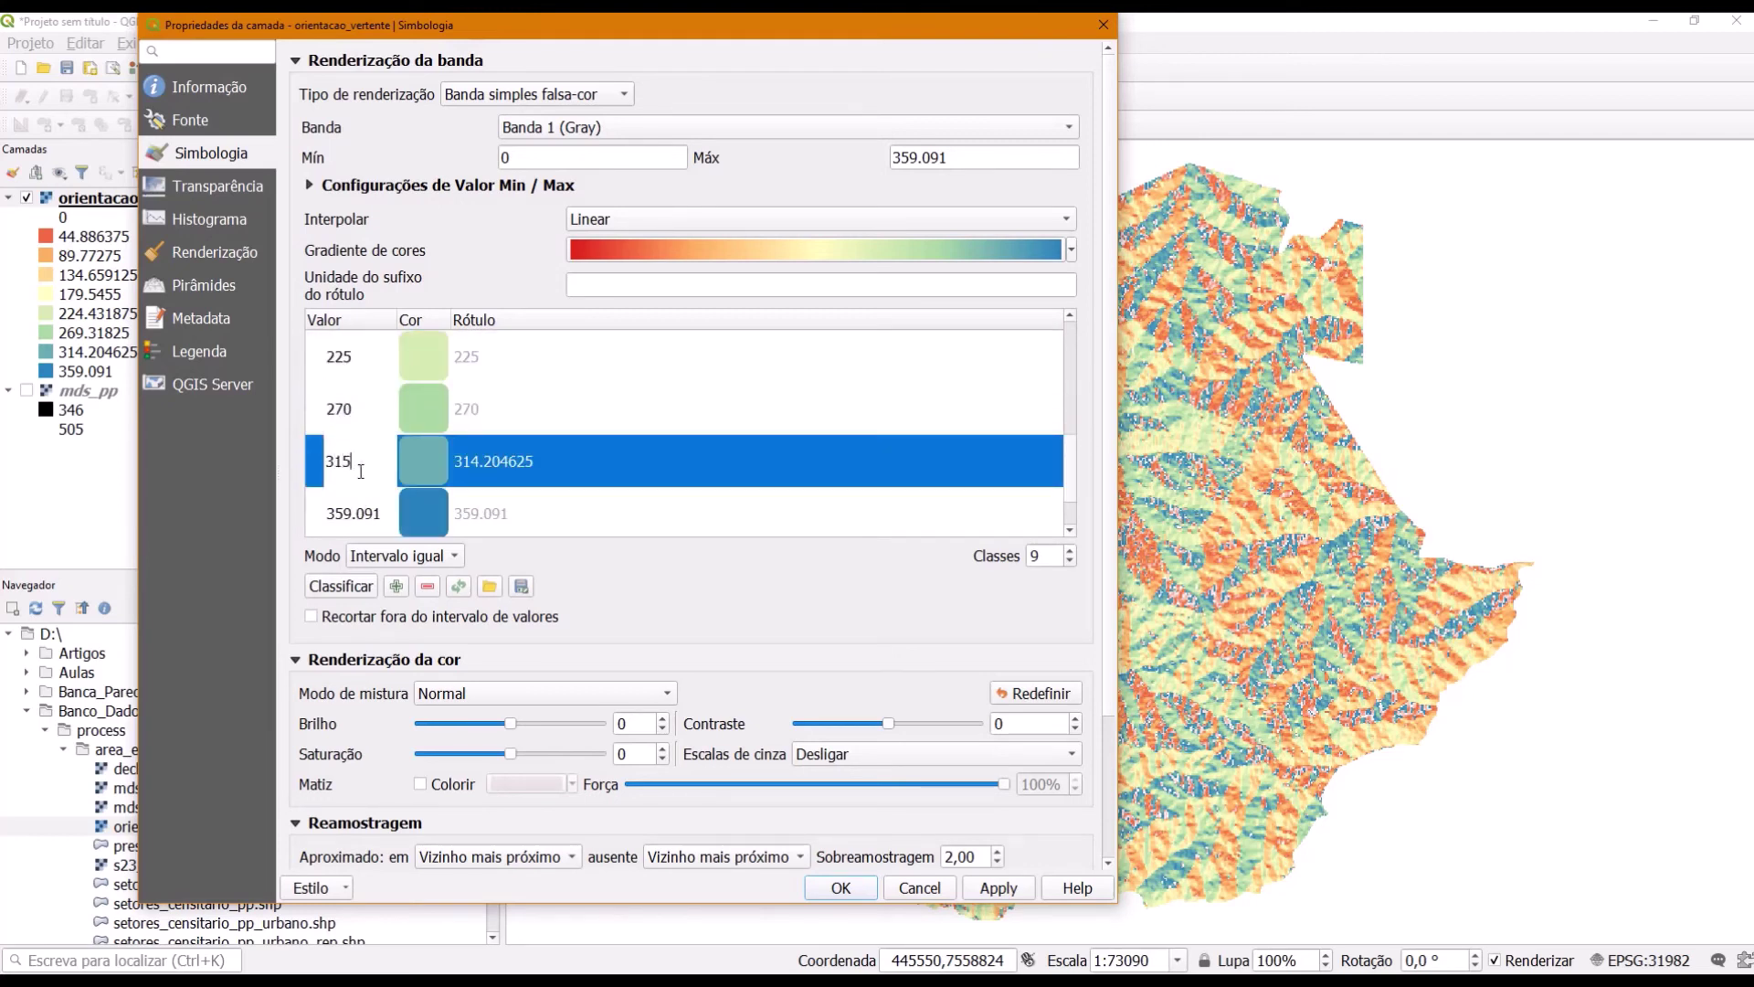
Step: Set the label of the last class to 360, apply the symbology and close the layer properties
{"action": "left_click", "coordinate": [501, 521]}
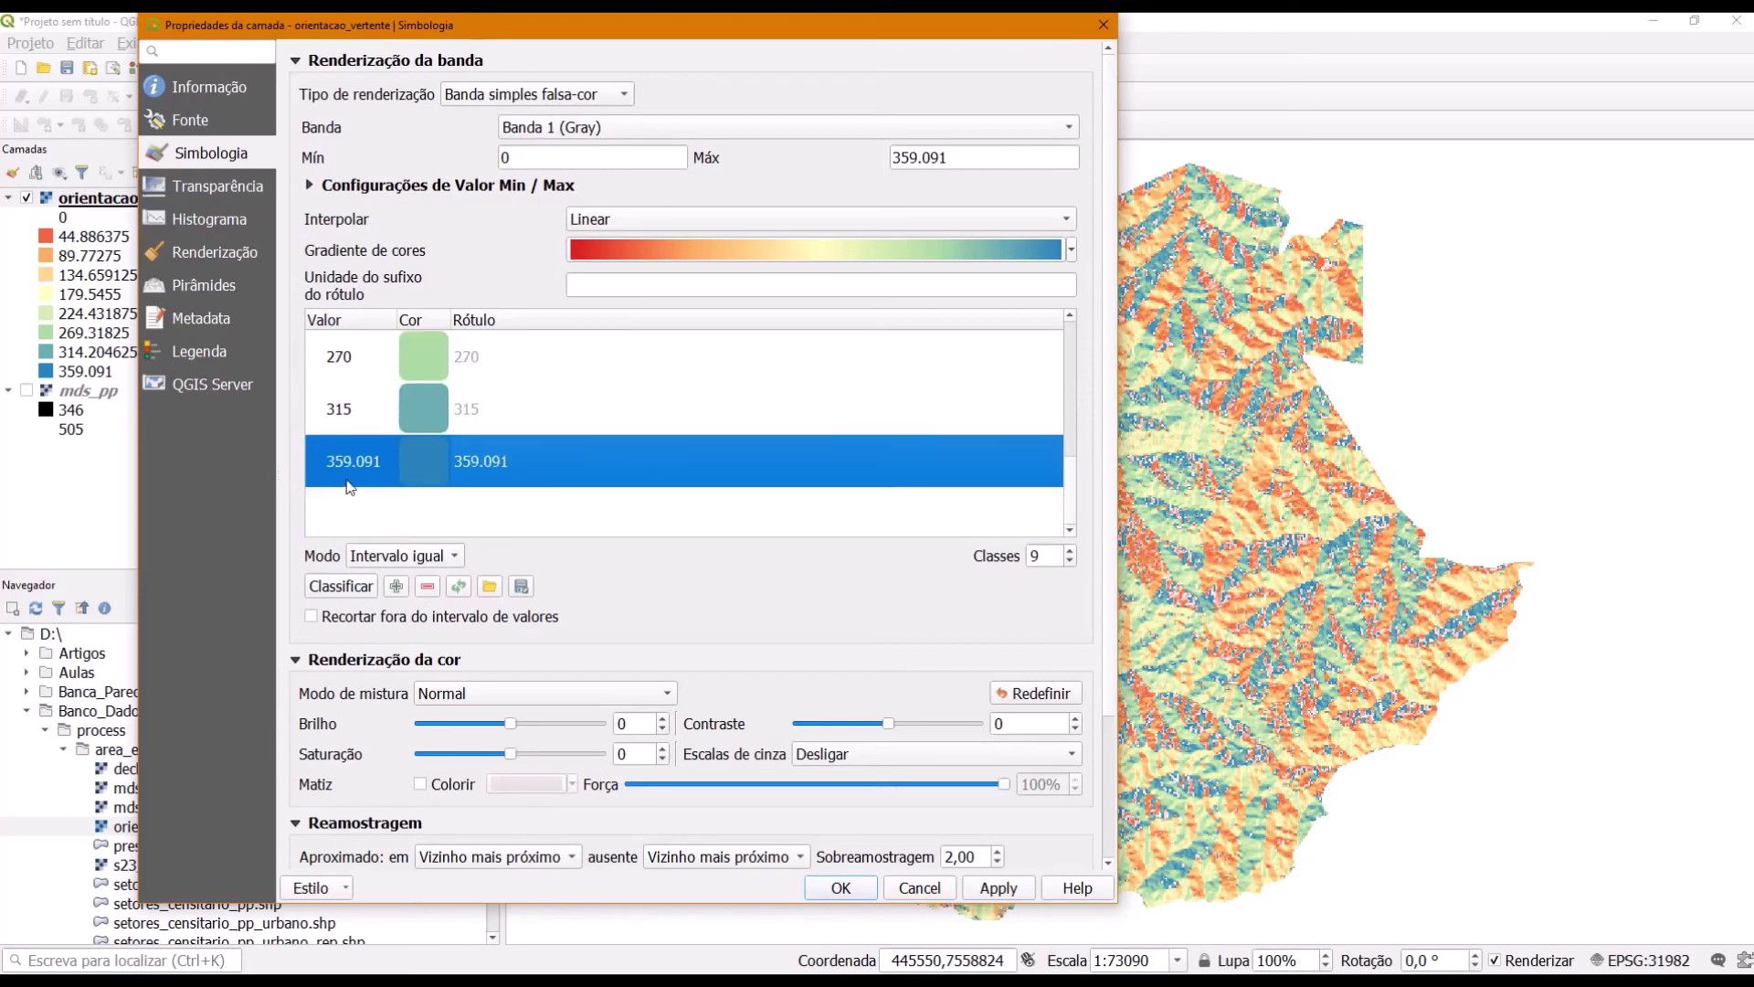
{"action": "double_click", "coordinate": [498, 468]}
{"action": "type", "text": "360"}
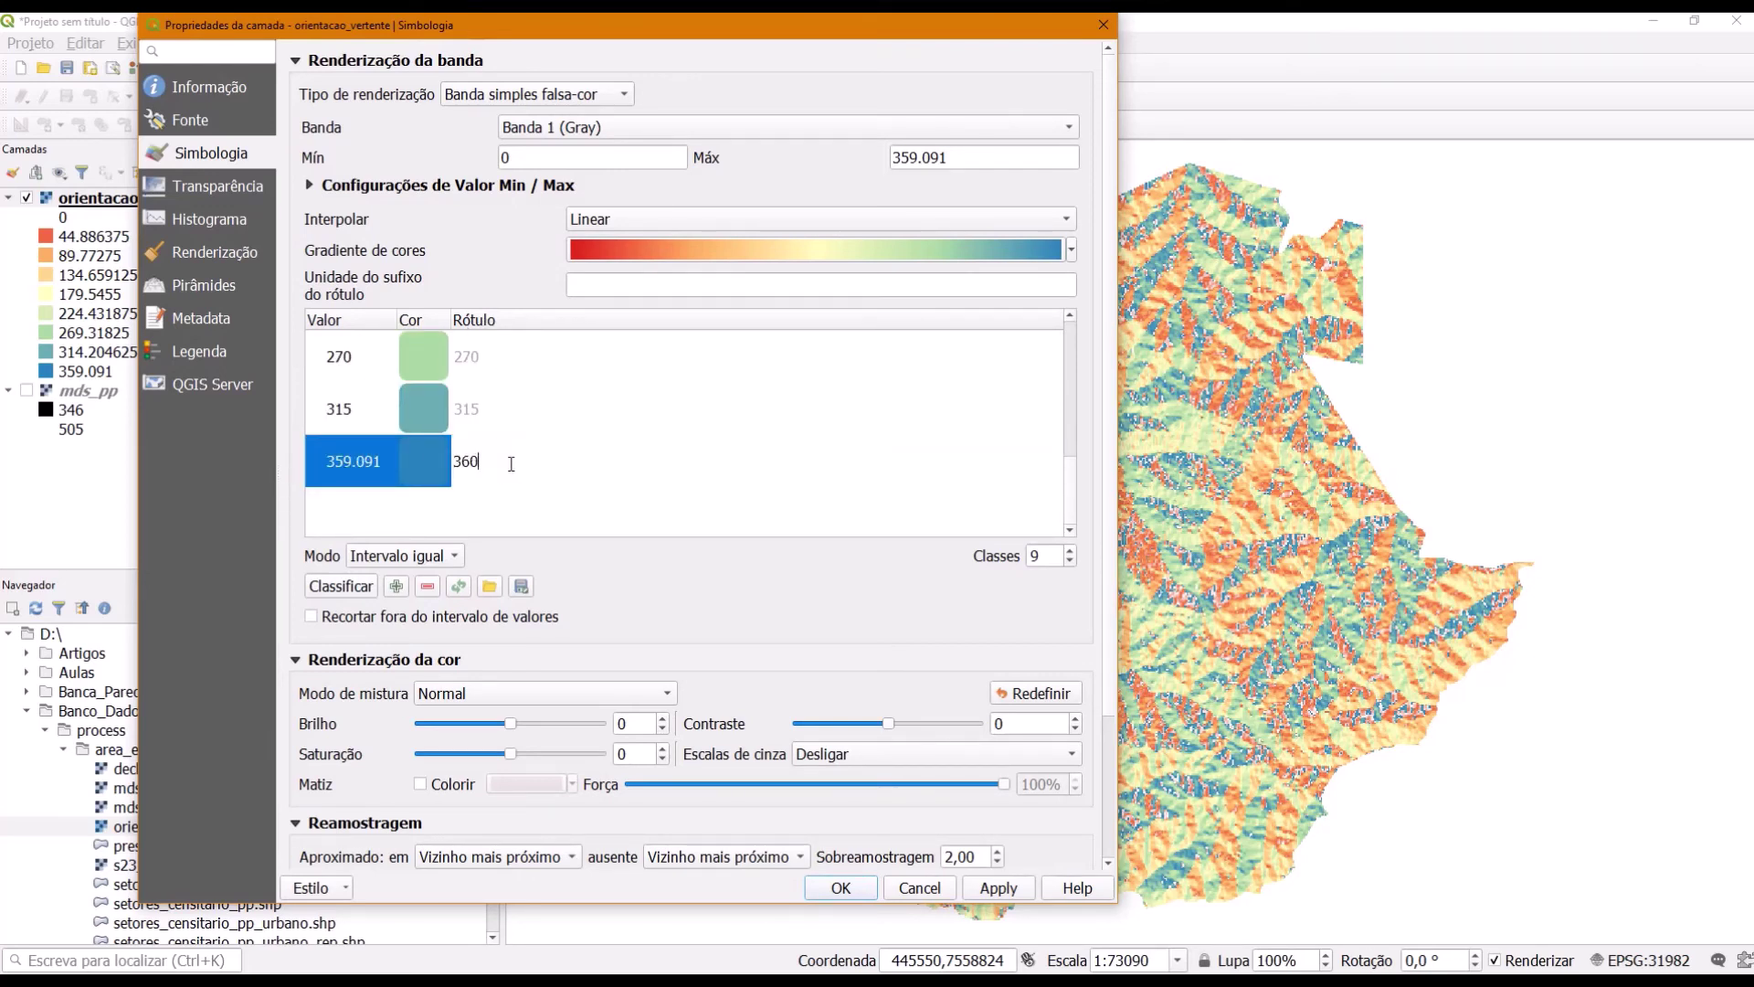
{"action": "left_click", "coordinate": [518, 512]}
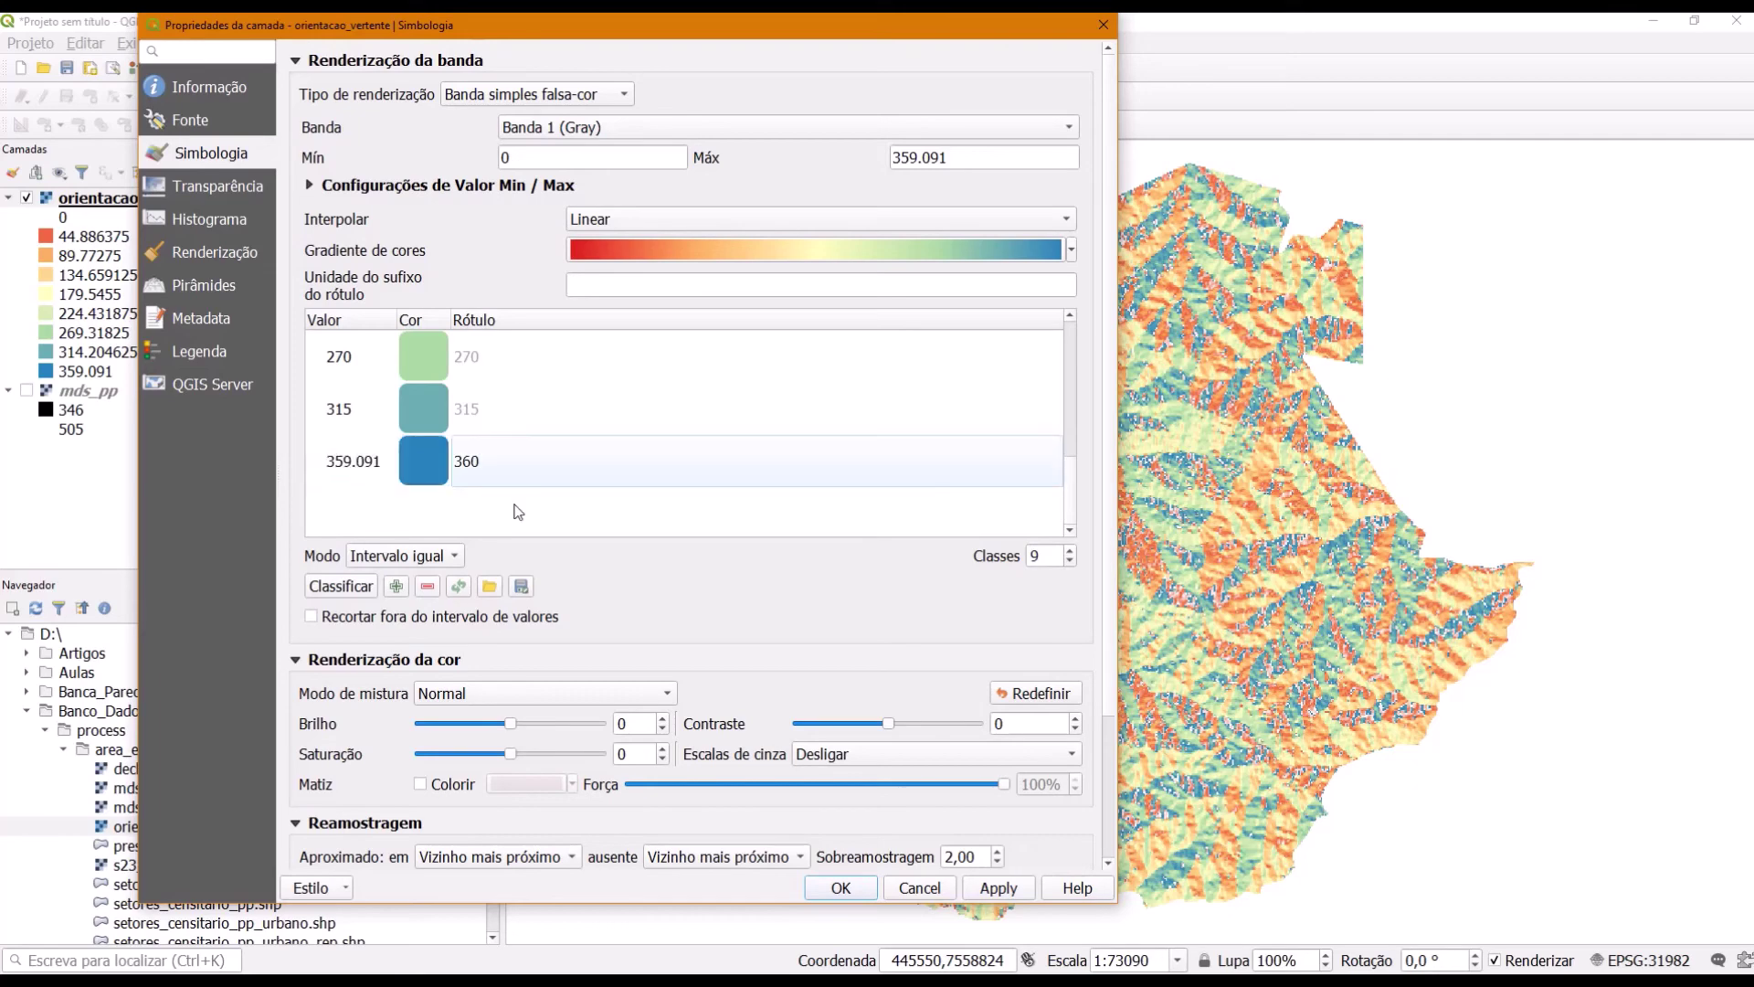
{"action": "left_click", "coordinate": [999, 888]}
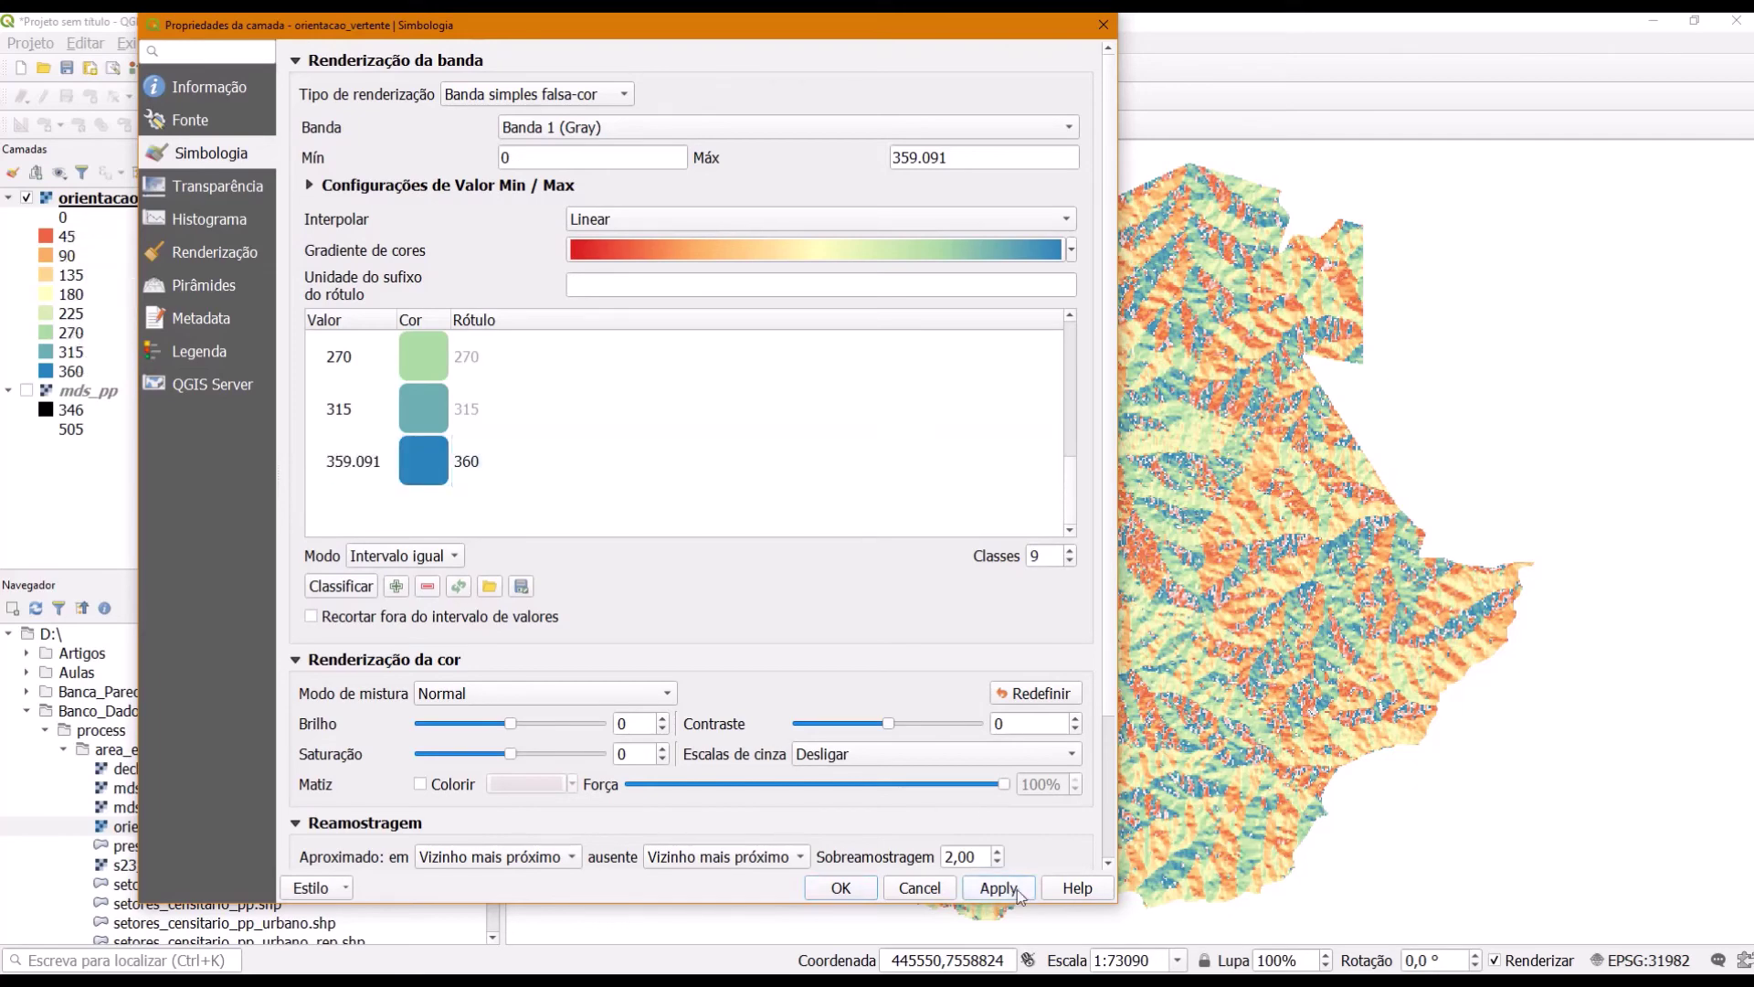
{"action": "left_click", "coordinate": [864, 890]}
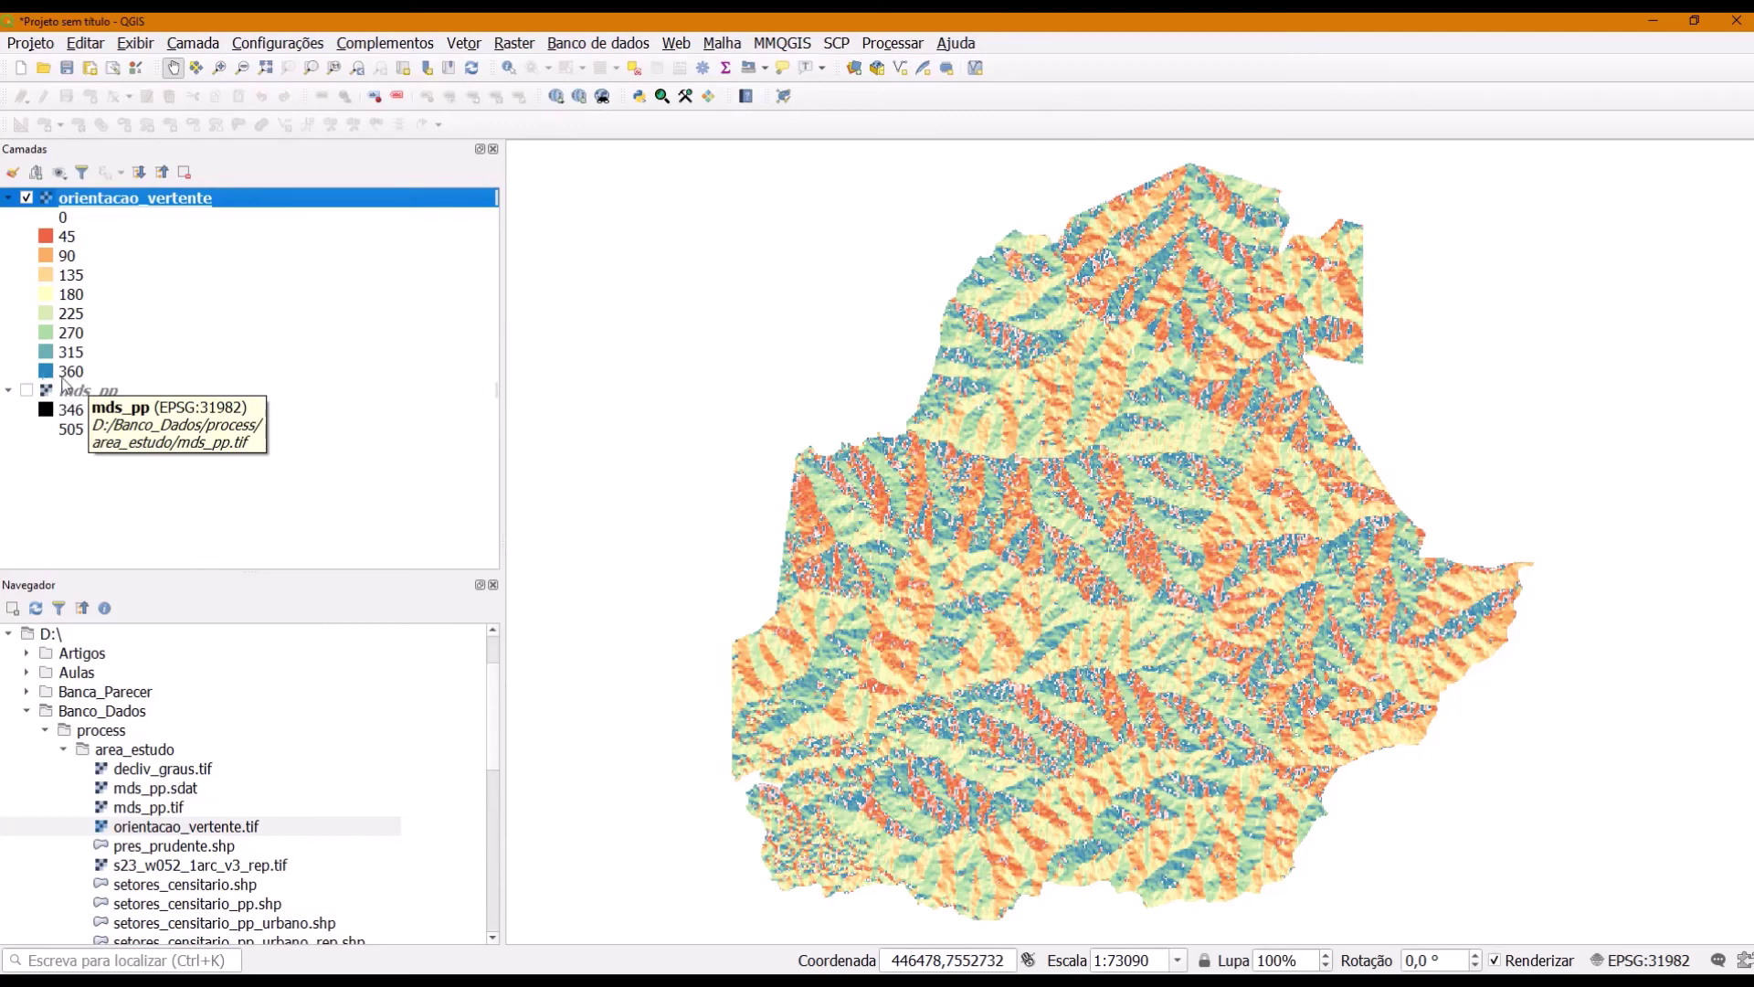
Step: Compare the orientacao_vertente map in QGIS with the aspect compass and class legend on slide 9 in PowerPoint
{"action": "scroll", "coordinate": [1105, 840], "scroll_direction": "up", "scroll_amount": 1}
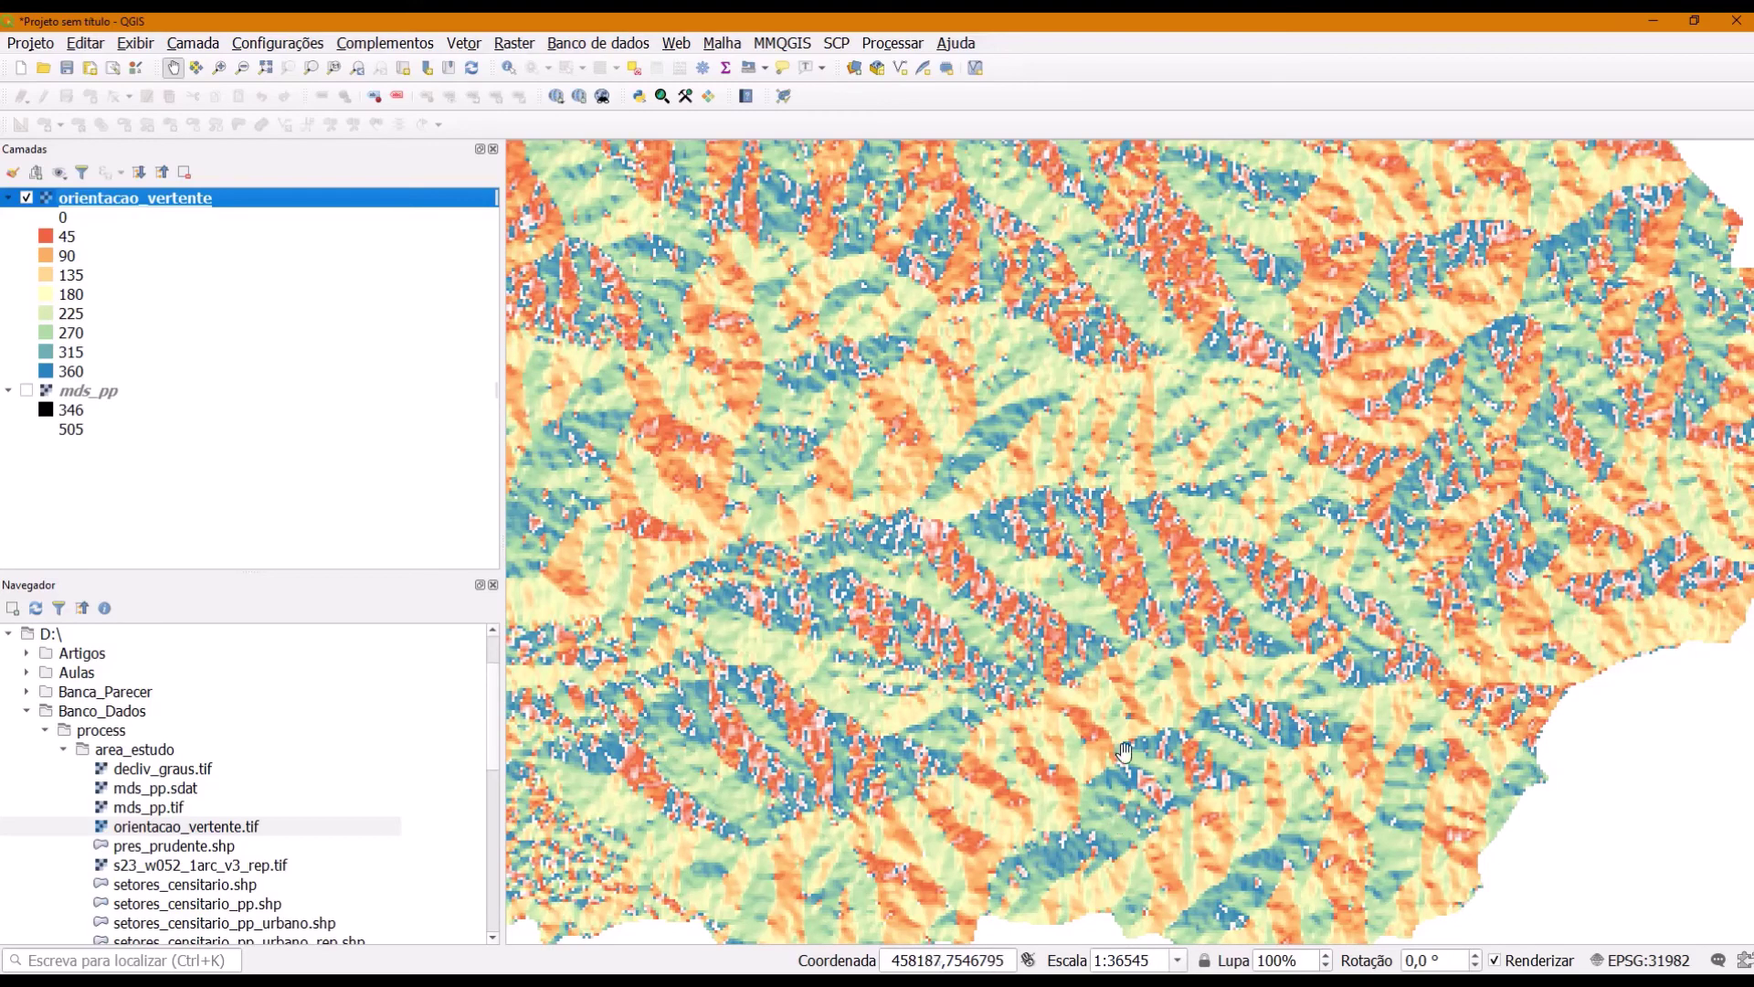
{"action": "left_click", "coordinate": [265, 983]}
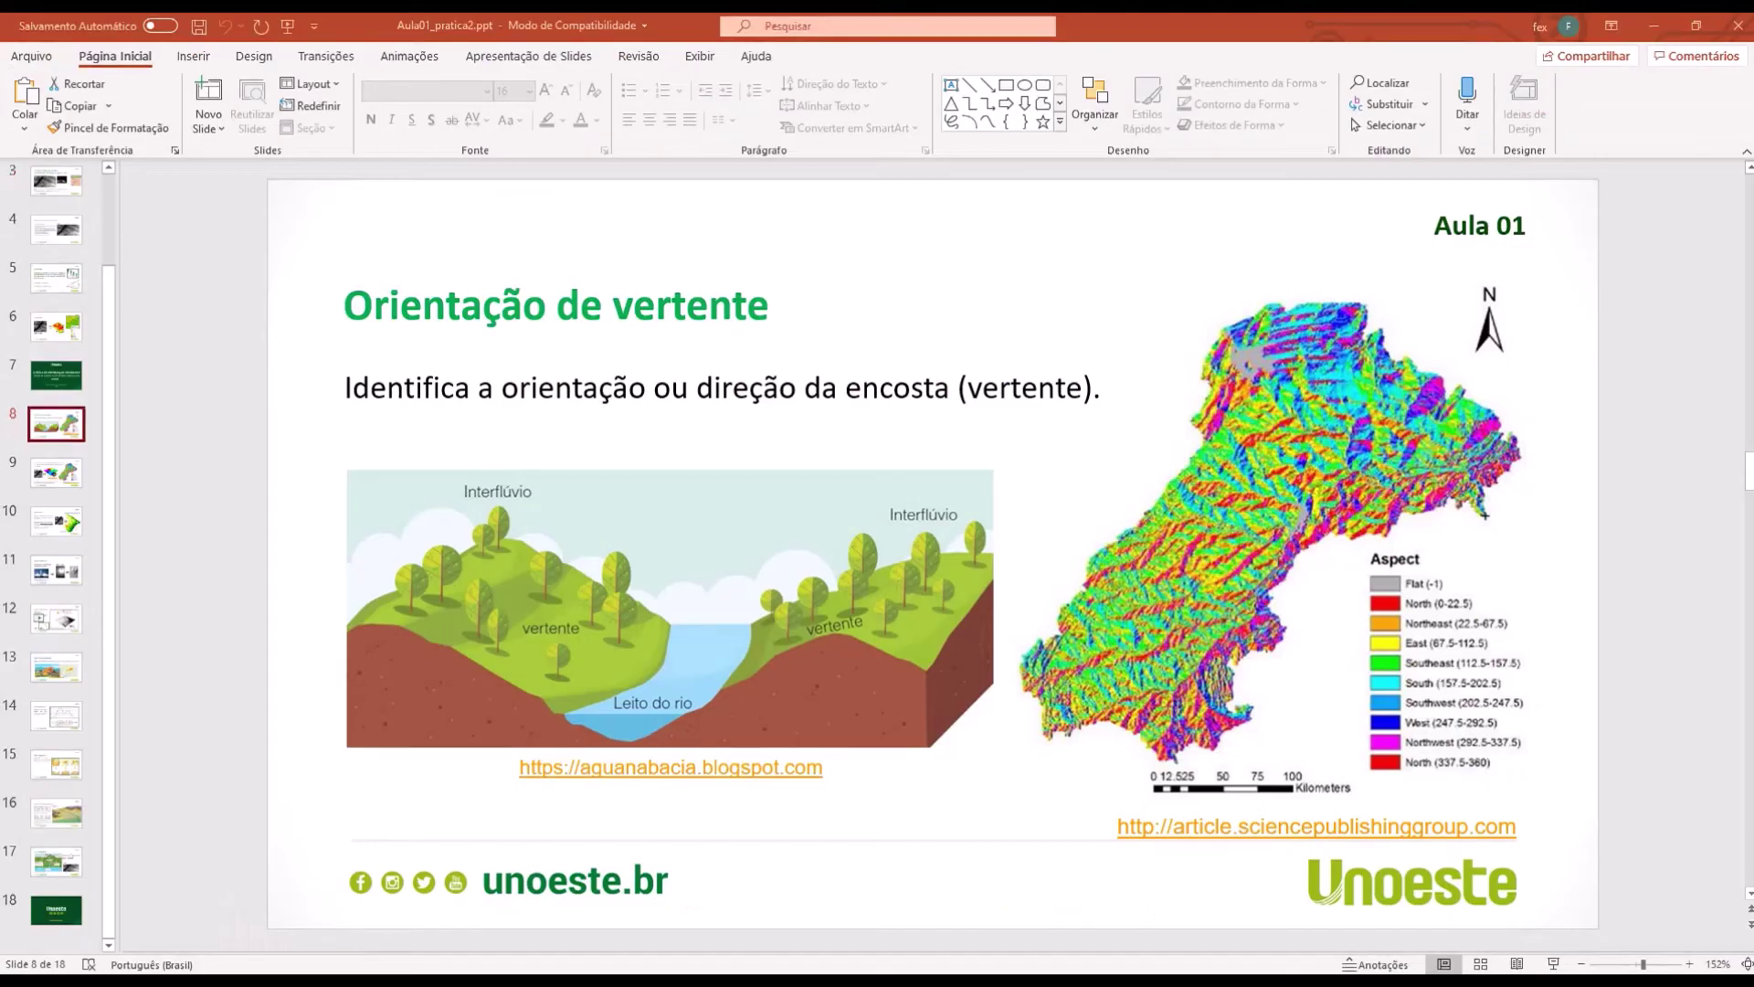
{"action": "scroll", "coordinate": [1417, 594], "scroll_direction": "up", "scroll_amount": 2}
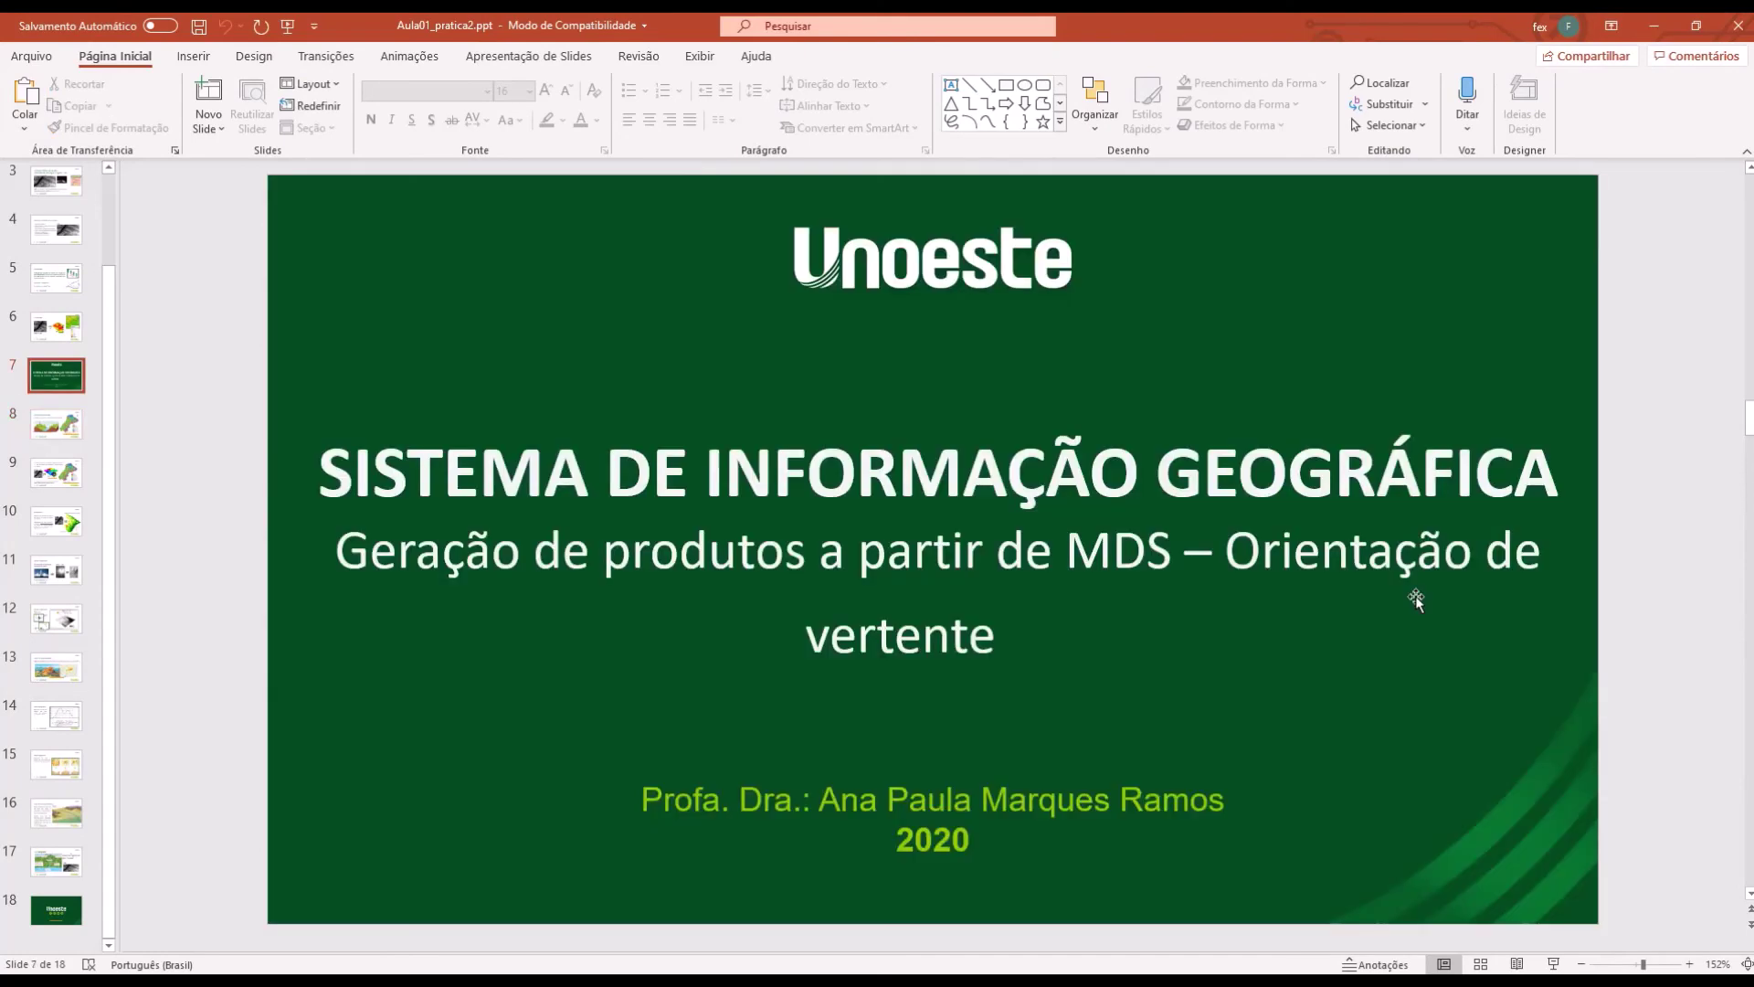
{"action": "scroll", "coordinate": [1418, 595], "scroll_direction": "down", "scroll_amount": 2}
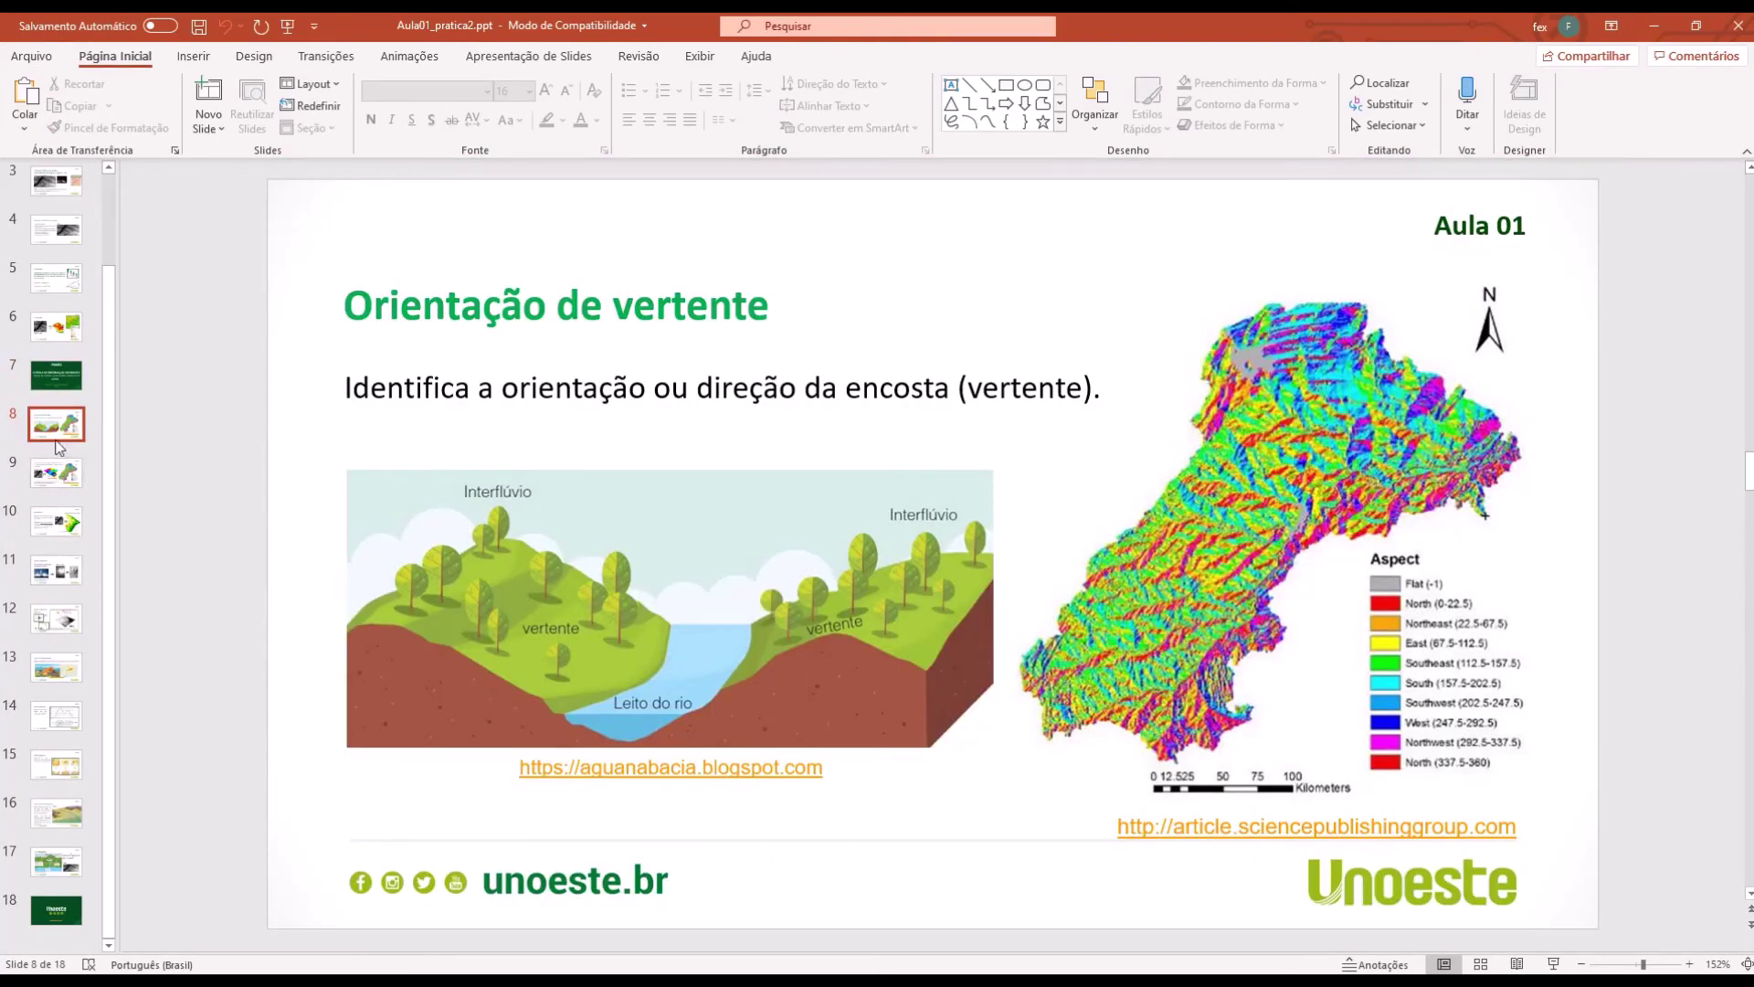
{"action": "left_click", "coordinate": [55, 475]}
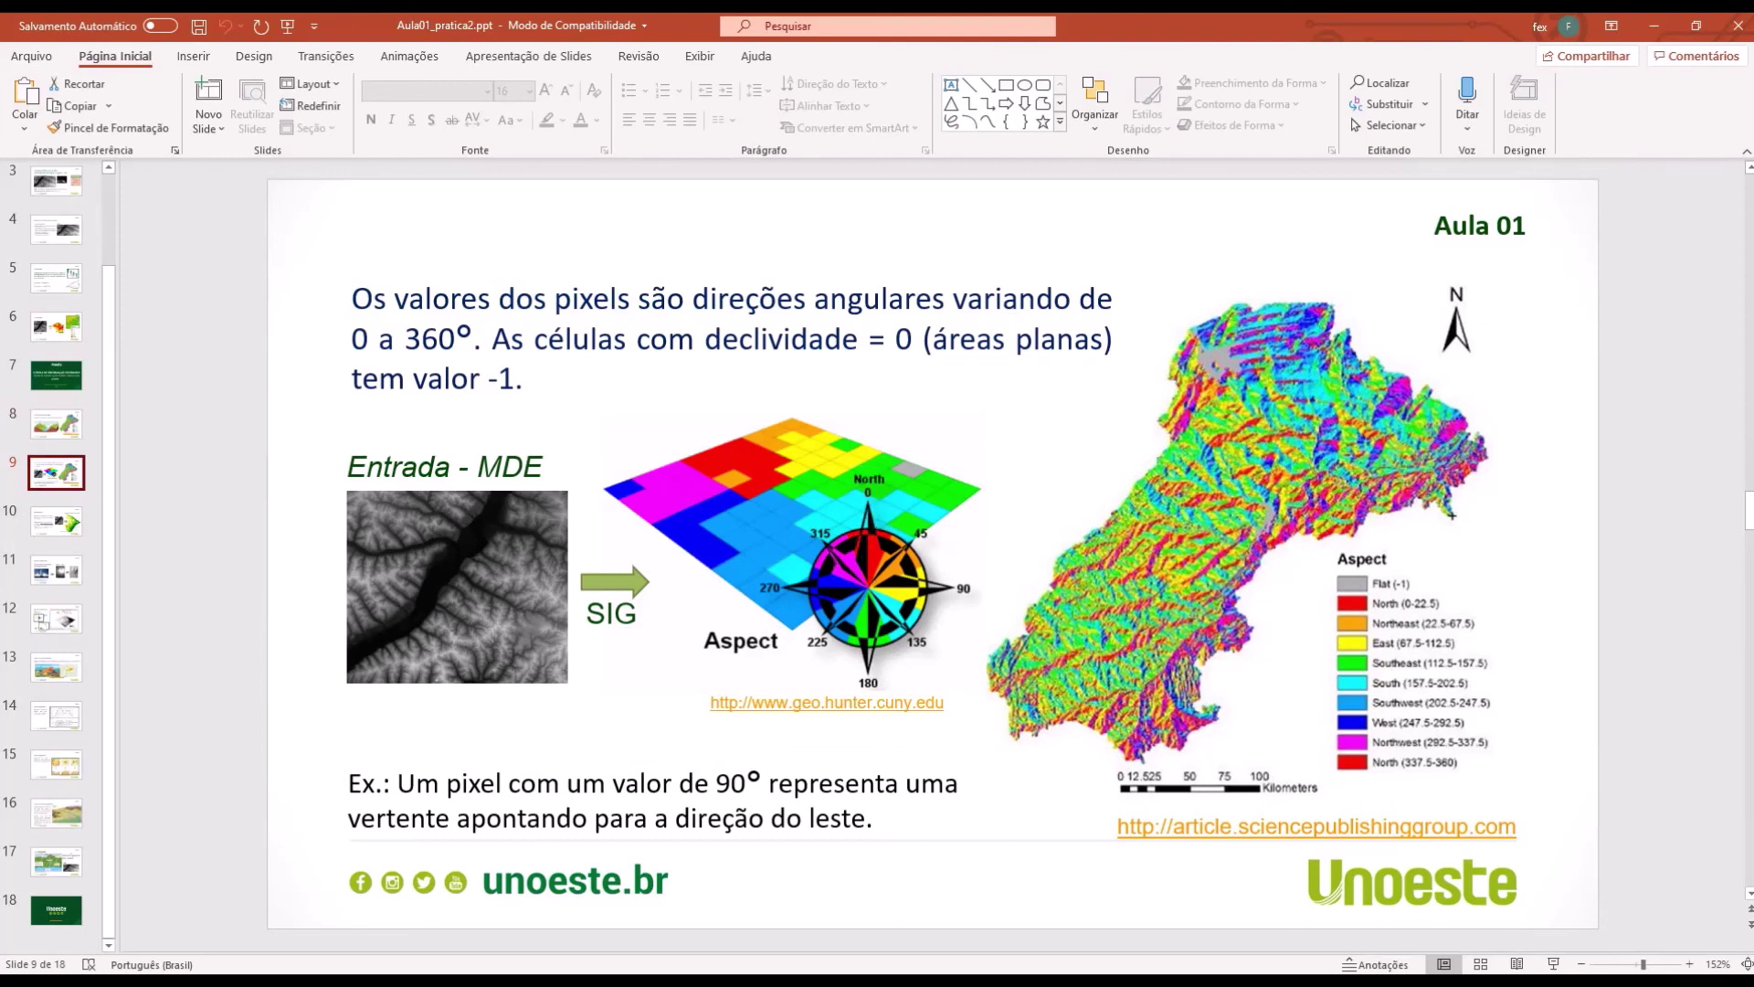
{"action": "key", "text": "alt+Tab"}
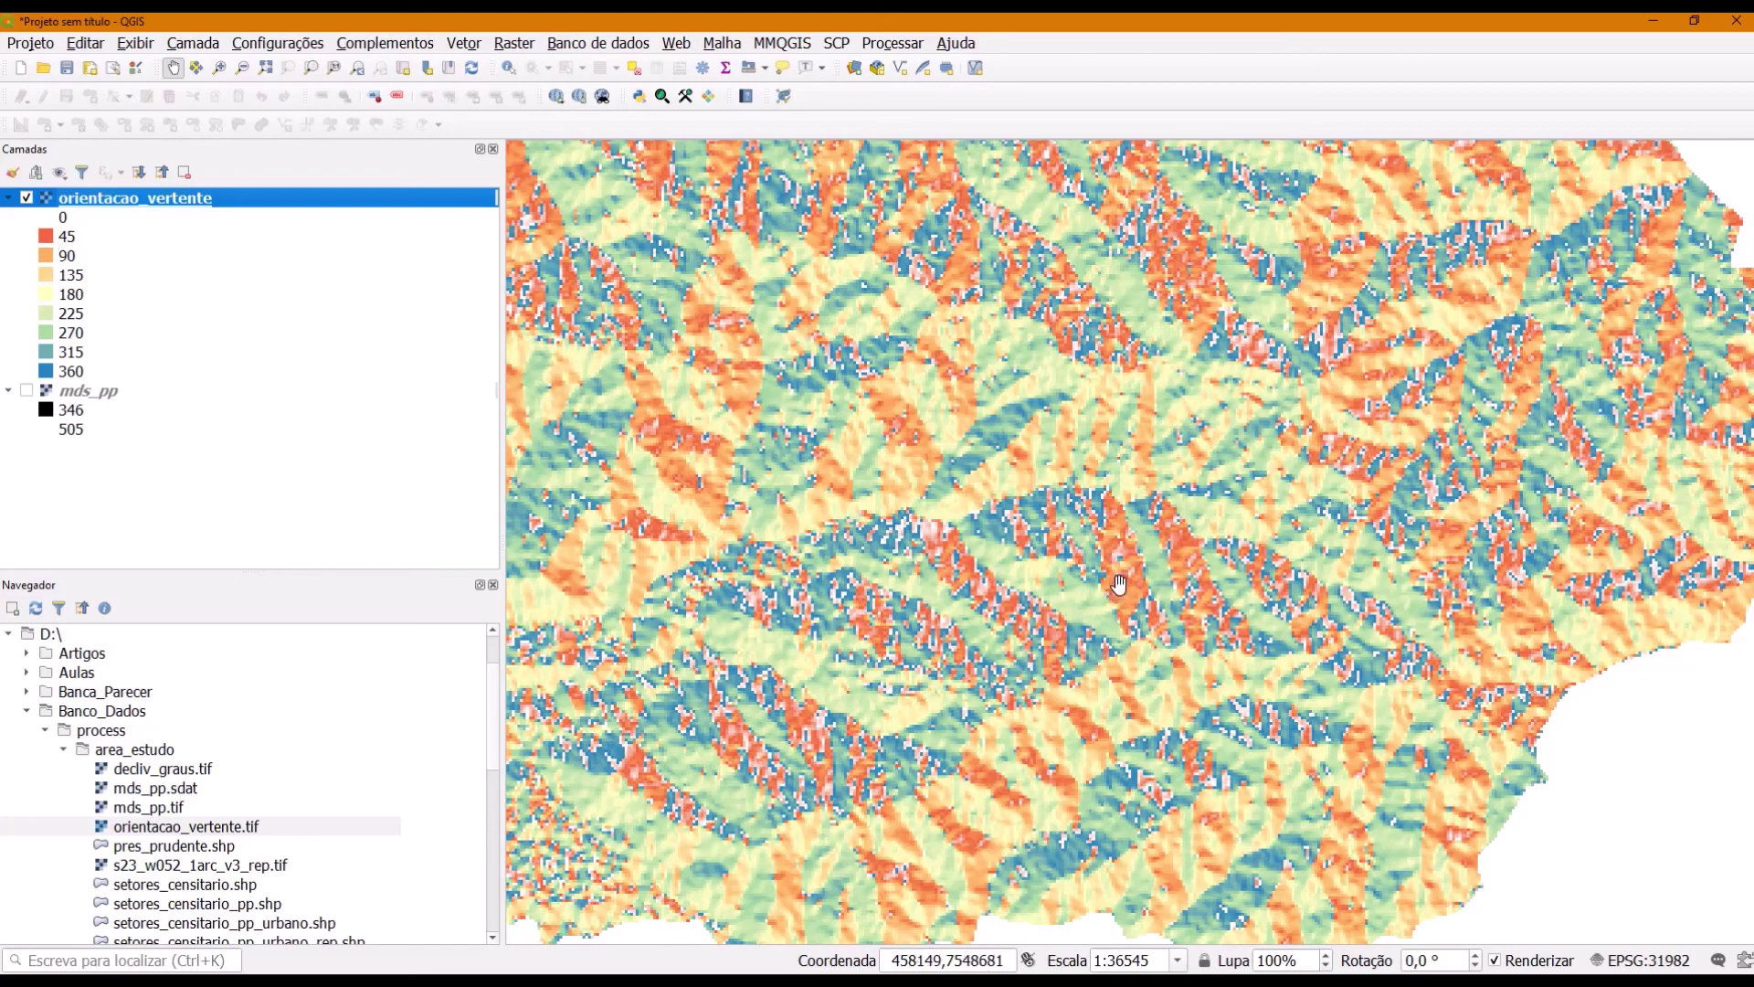
{"action": "key", "text": "alt+Tab"}
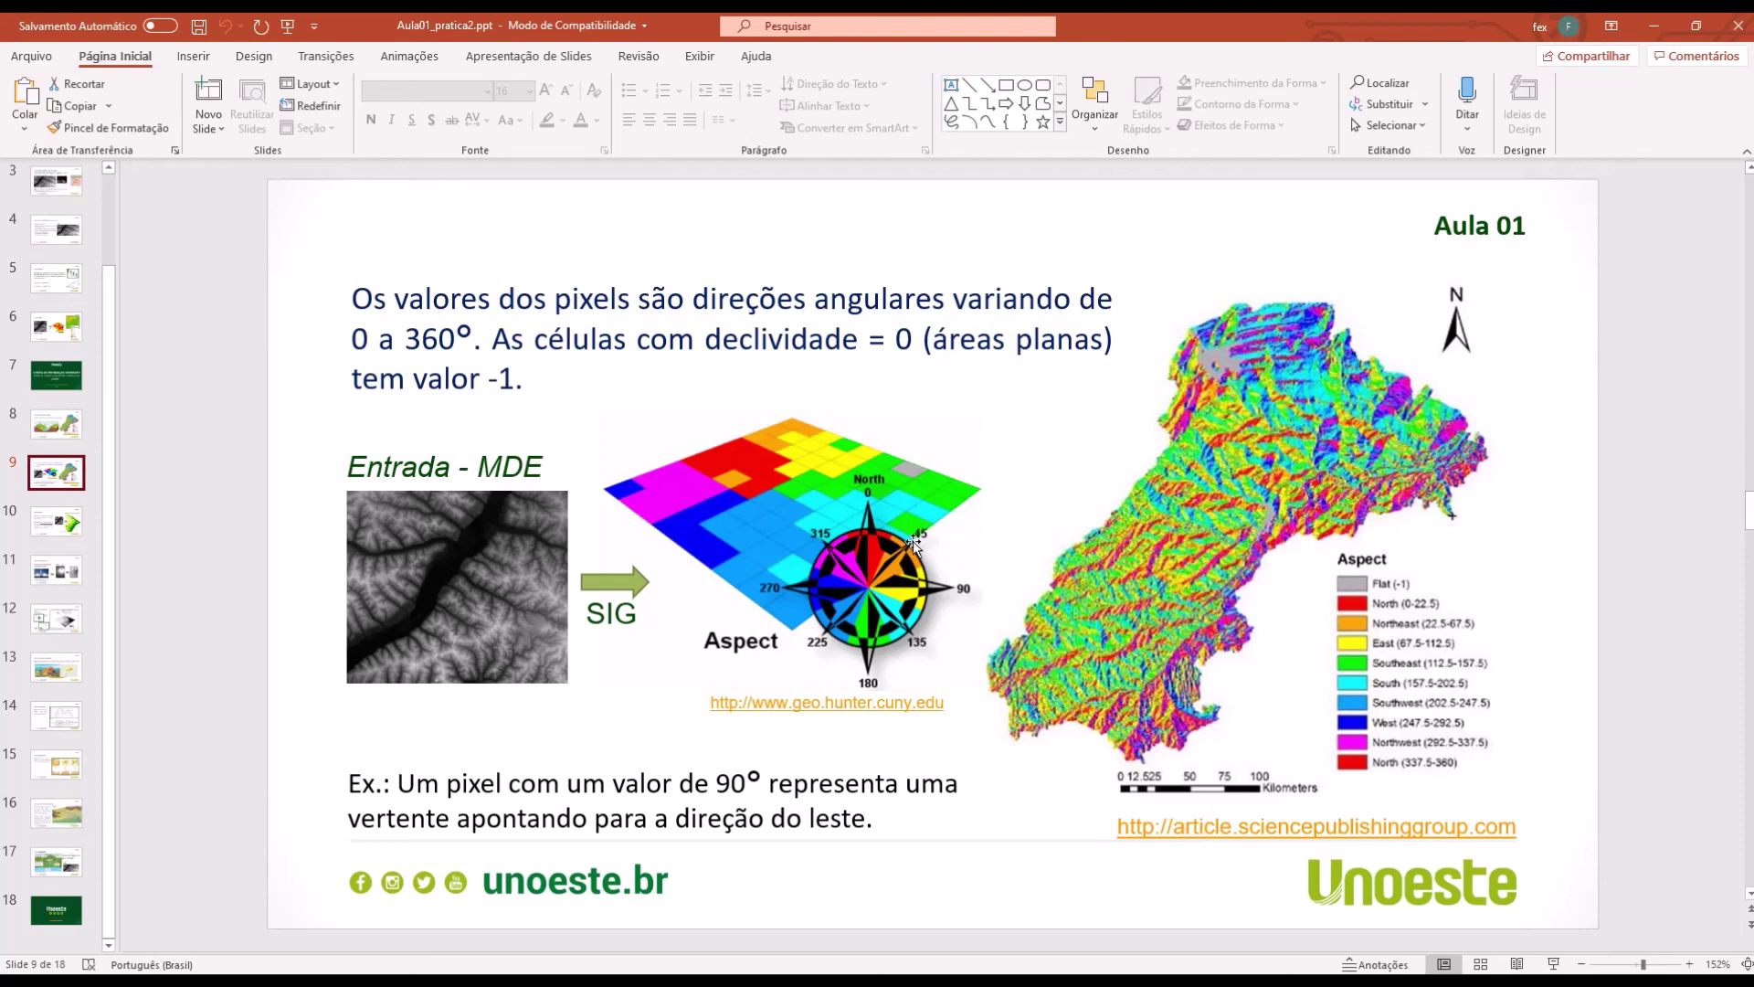
{"action": "key", "text": "alt+Tab"}
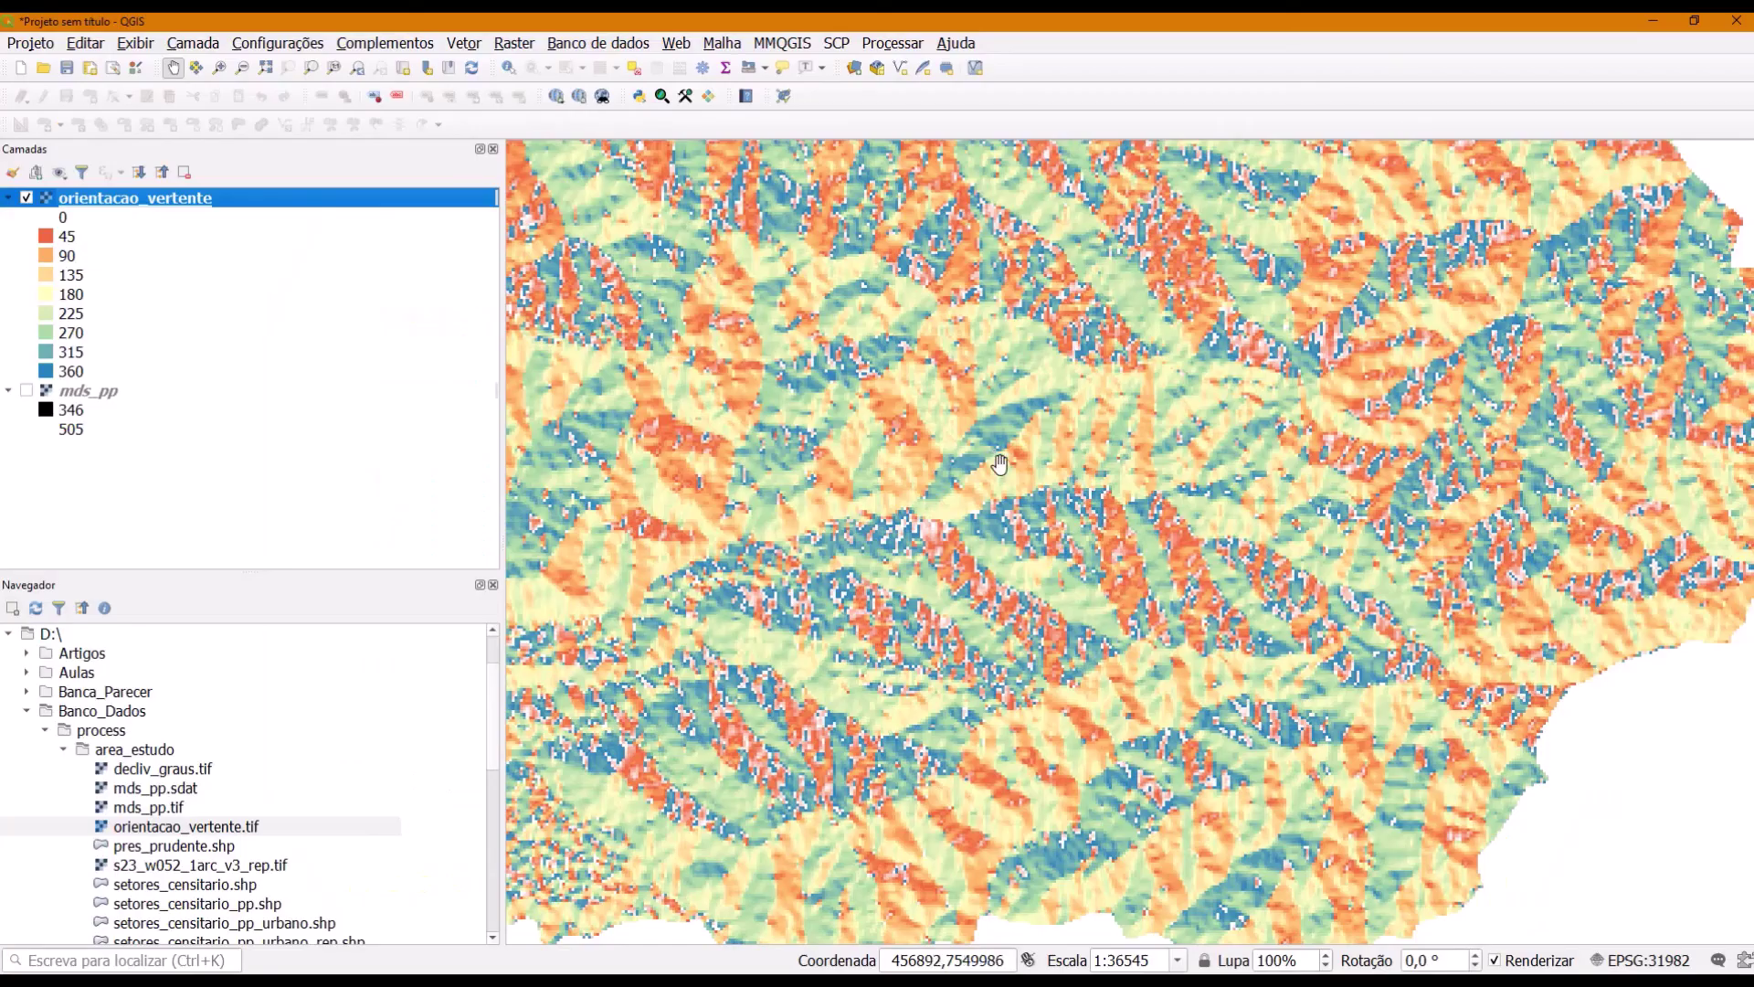
{"action": "scroll", "coordinate": [1051, 584], "scroll_direction": "down", "scroll_amount": 1}
{"action": "left_click_drag", "start_coordinate": [1158, 469], "coordinate": [1061, 584]}
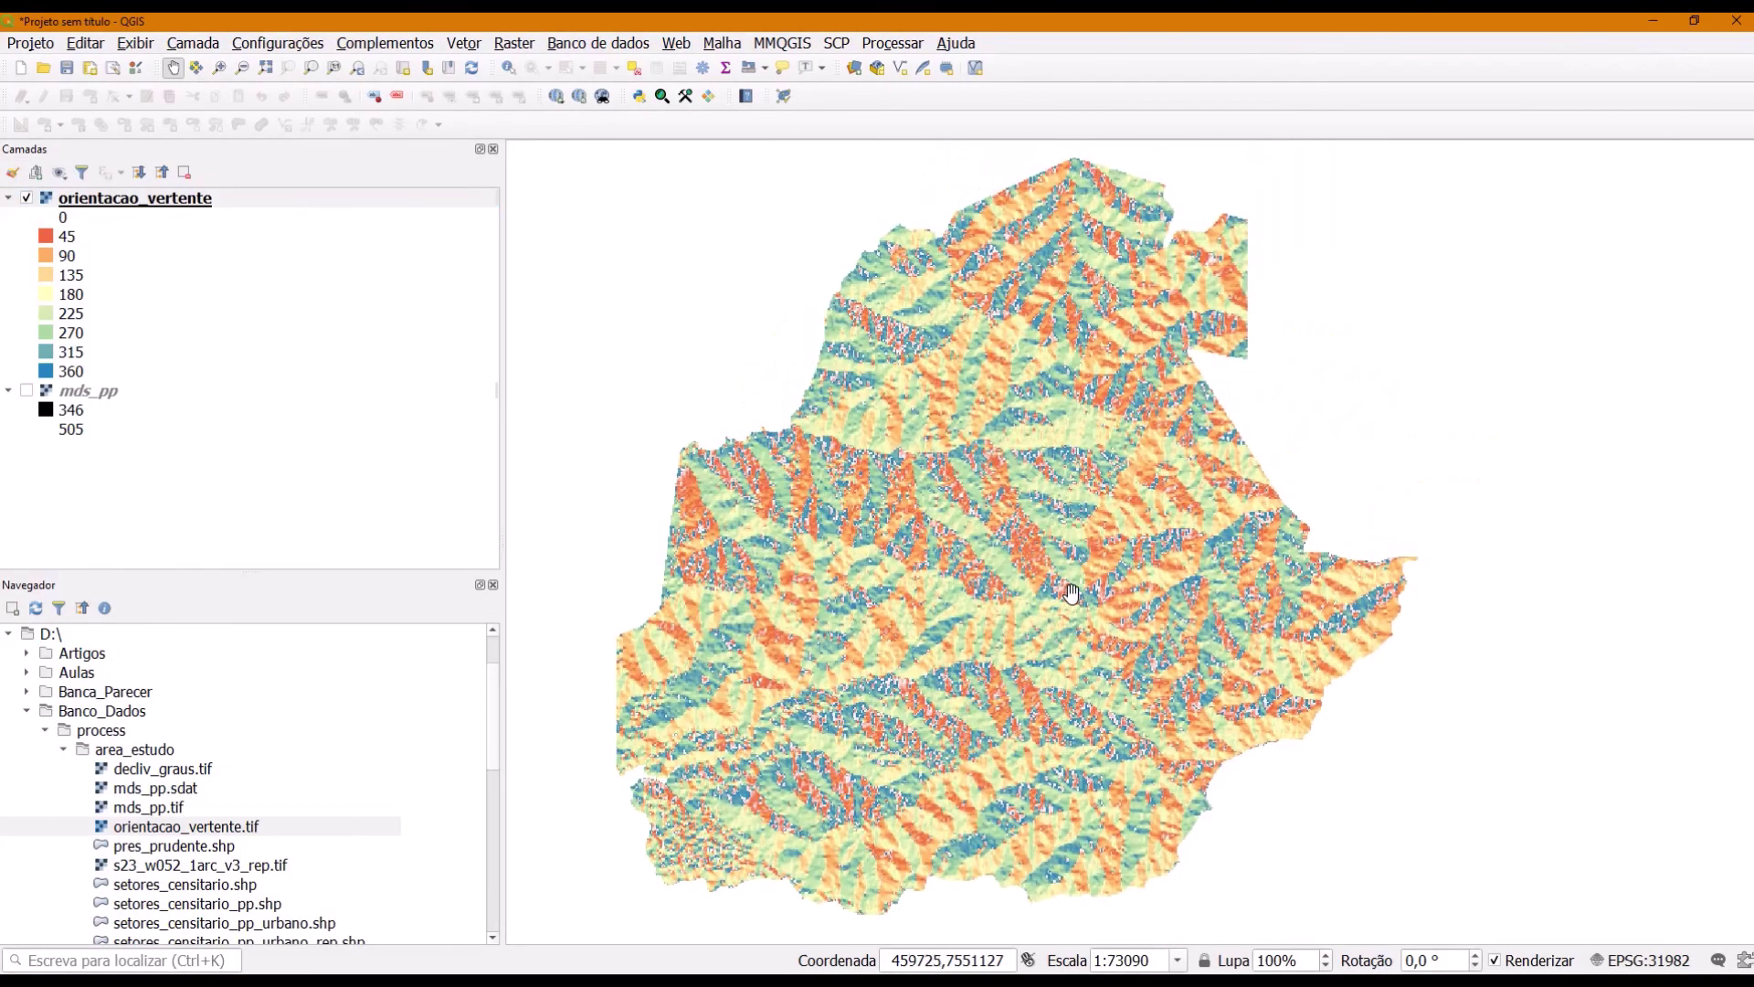